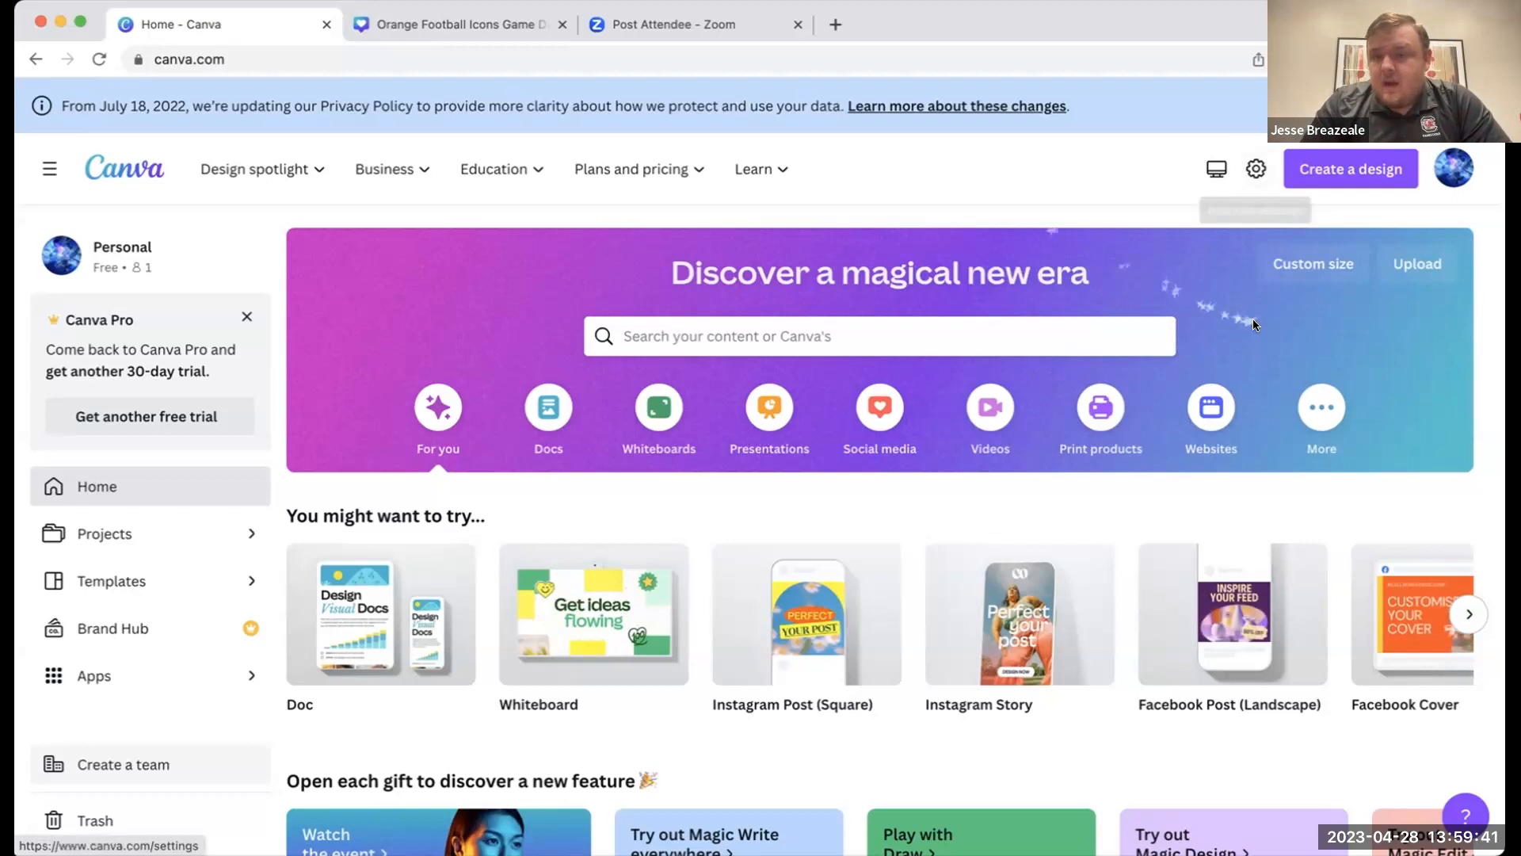
- Create a blank landscape Facebook post from the Facebook formats in the social media category
left_click(1313, 263)
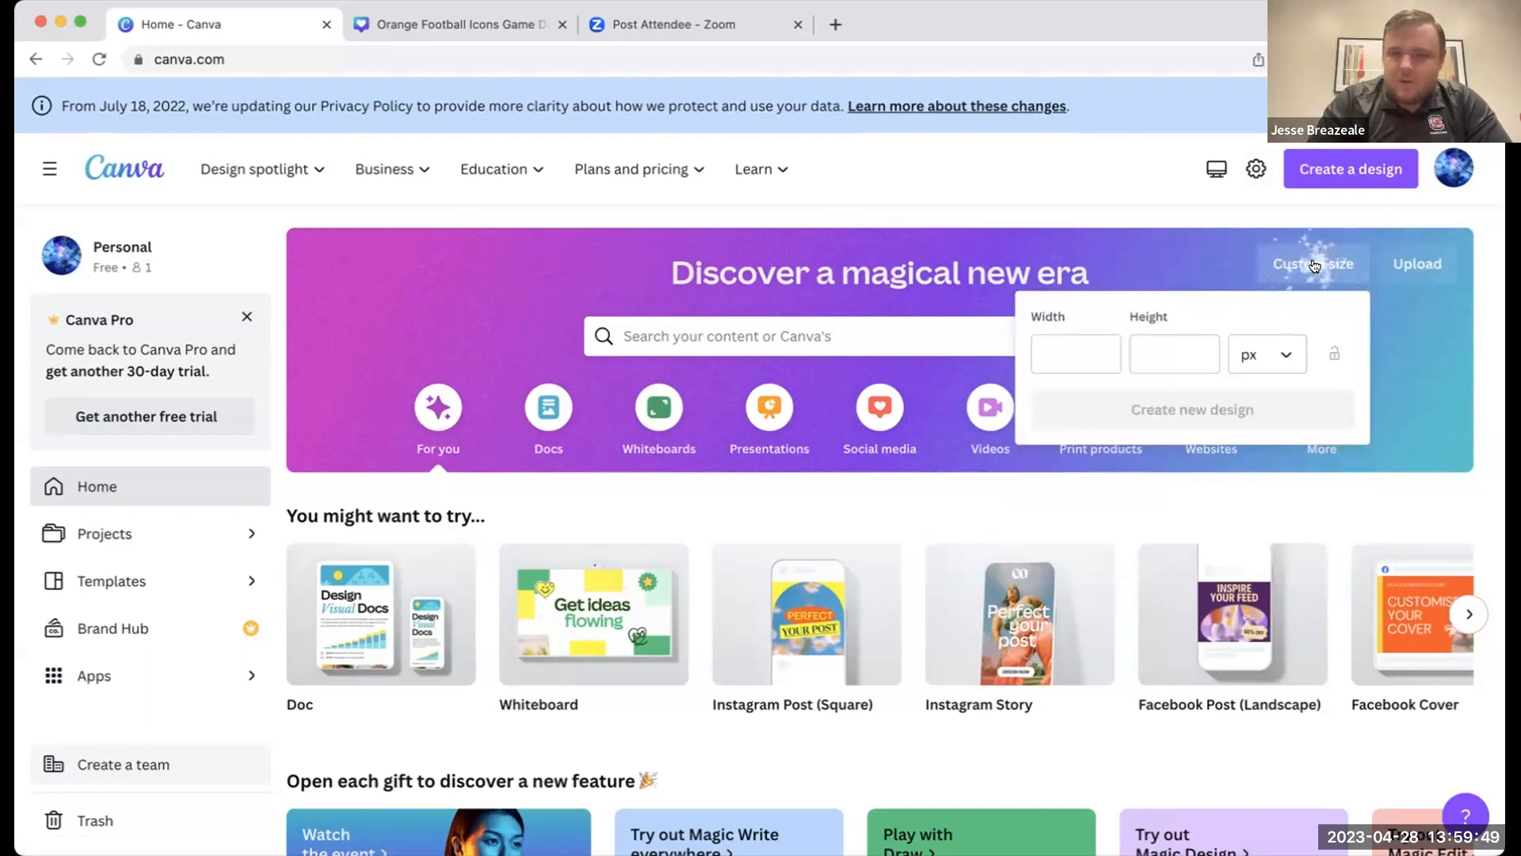
left_click(1456, 317)
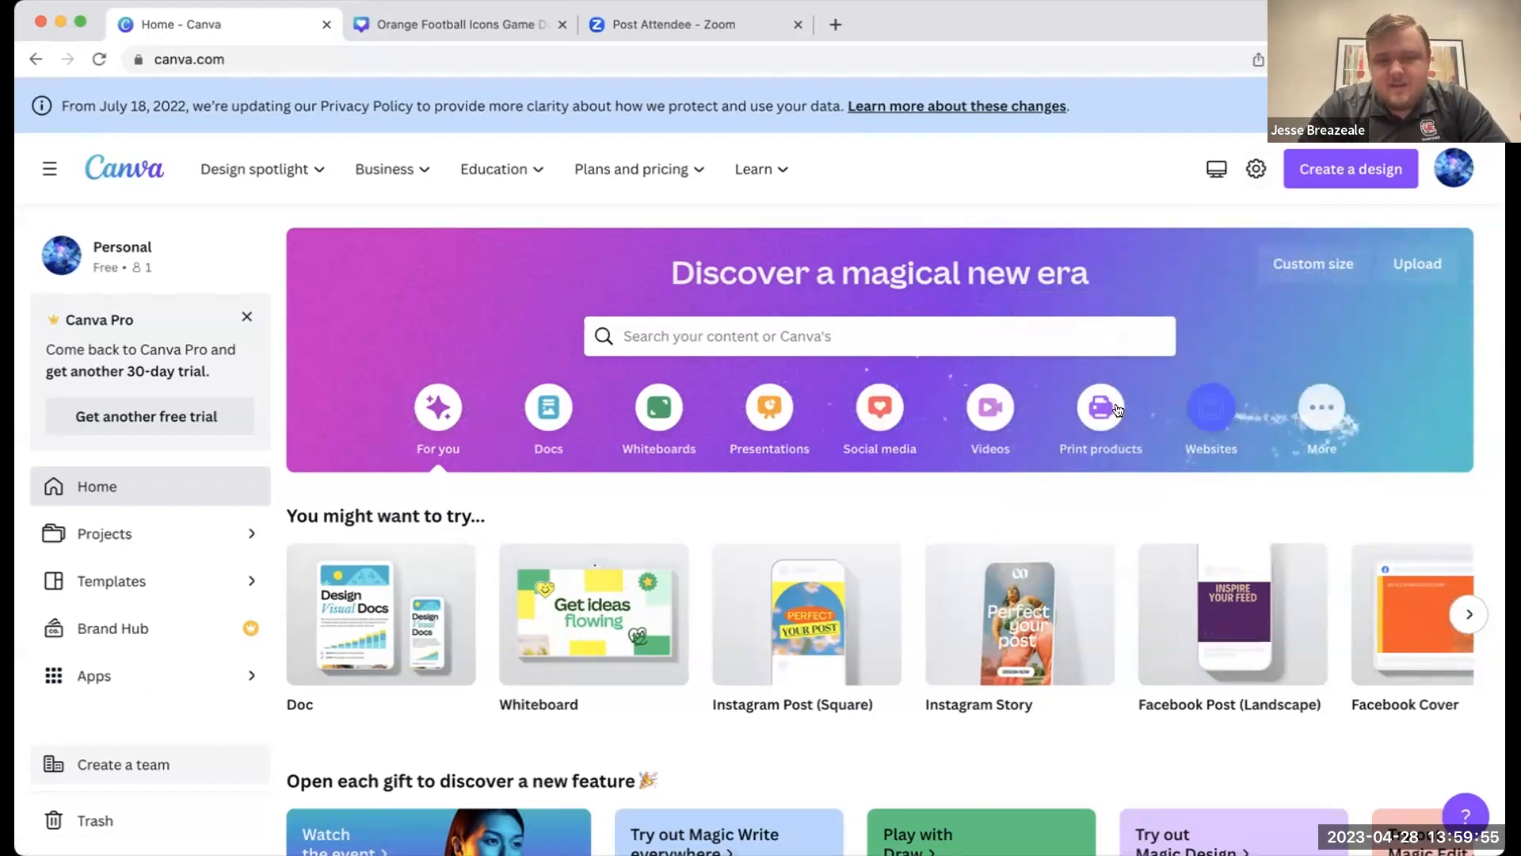
left_click(879, 412)
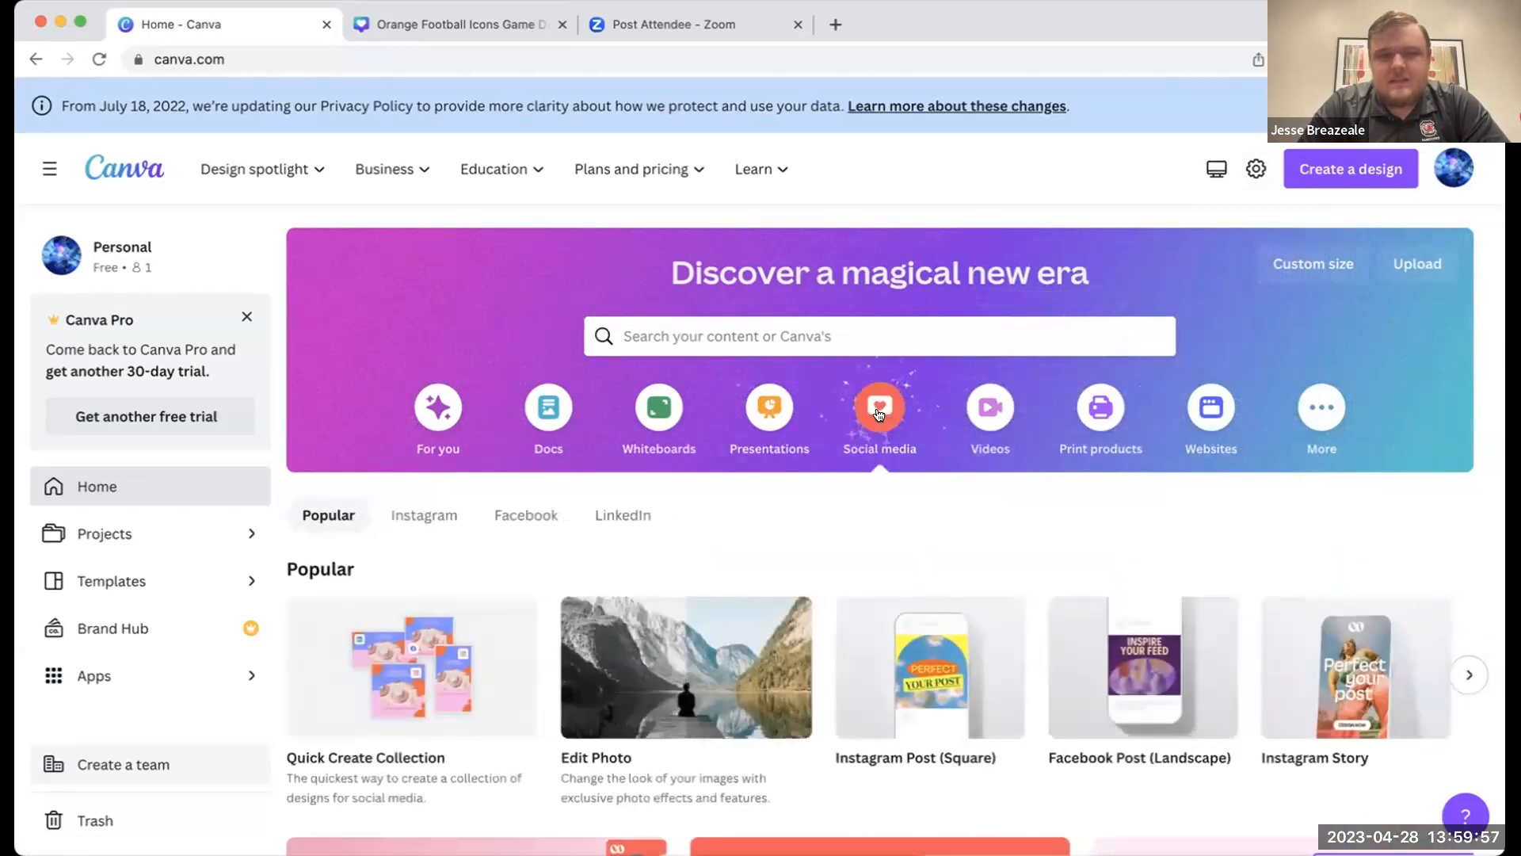
left_click(757, 169)
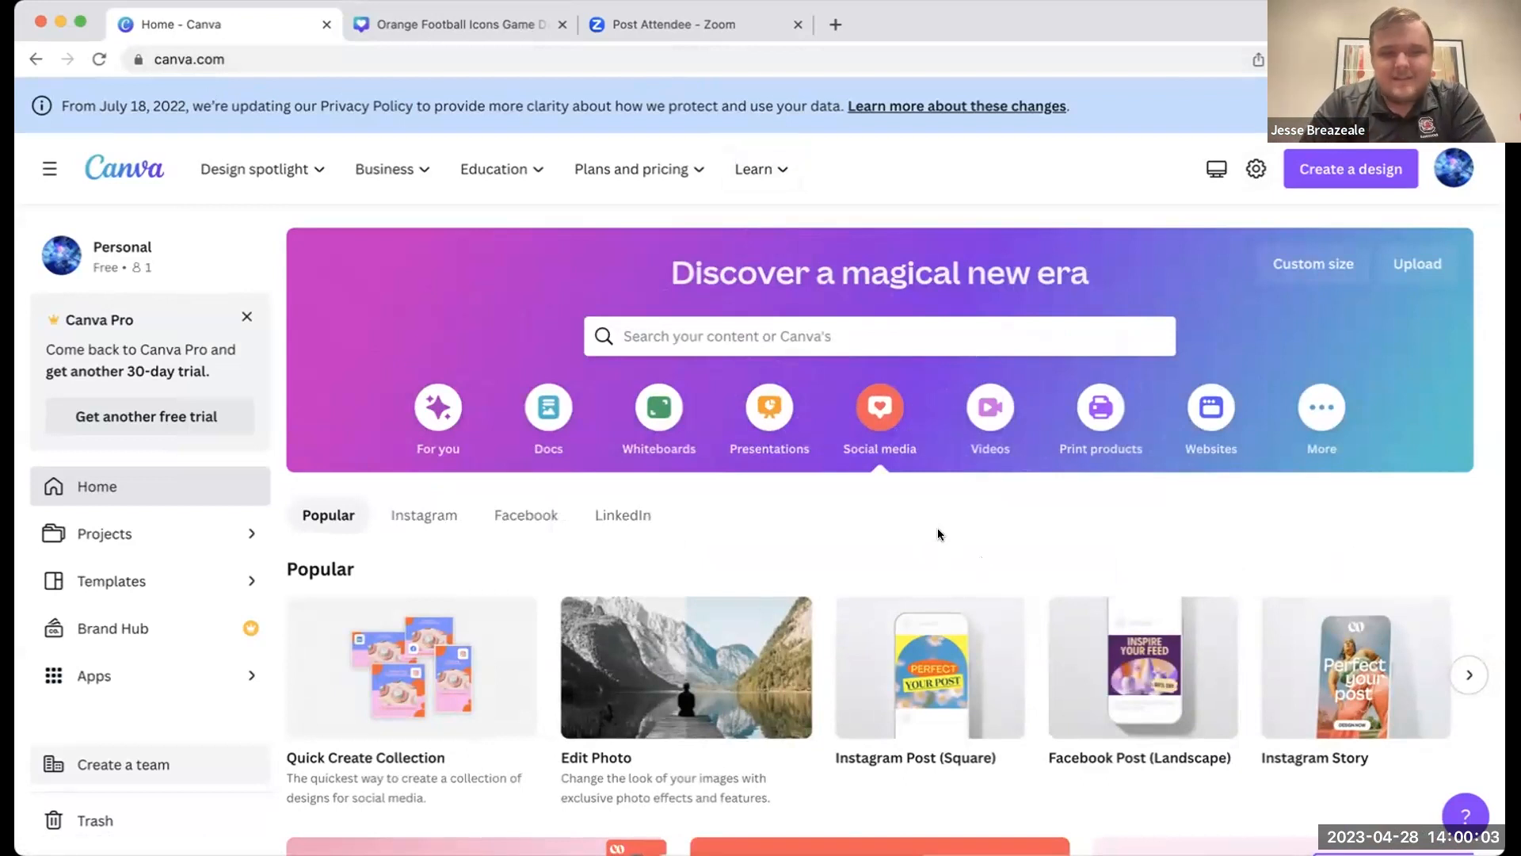
scroll(939, 533, "down", 1)
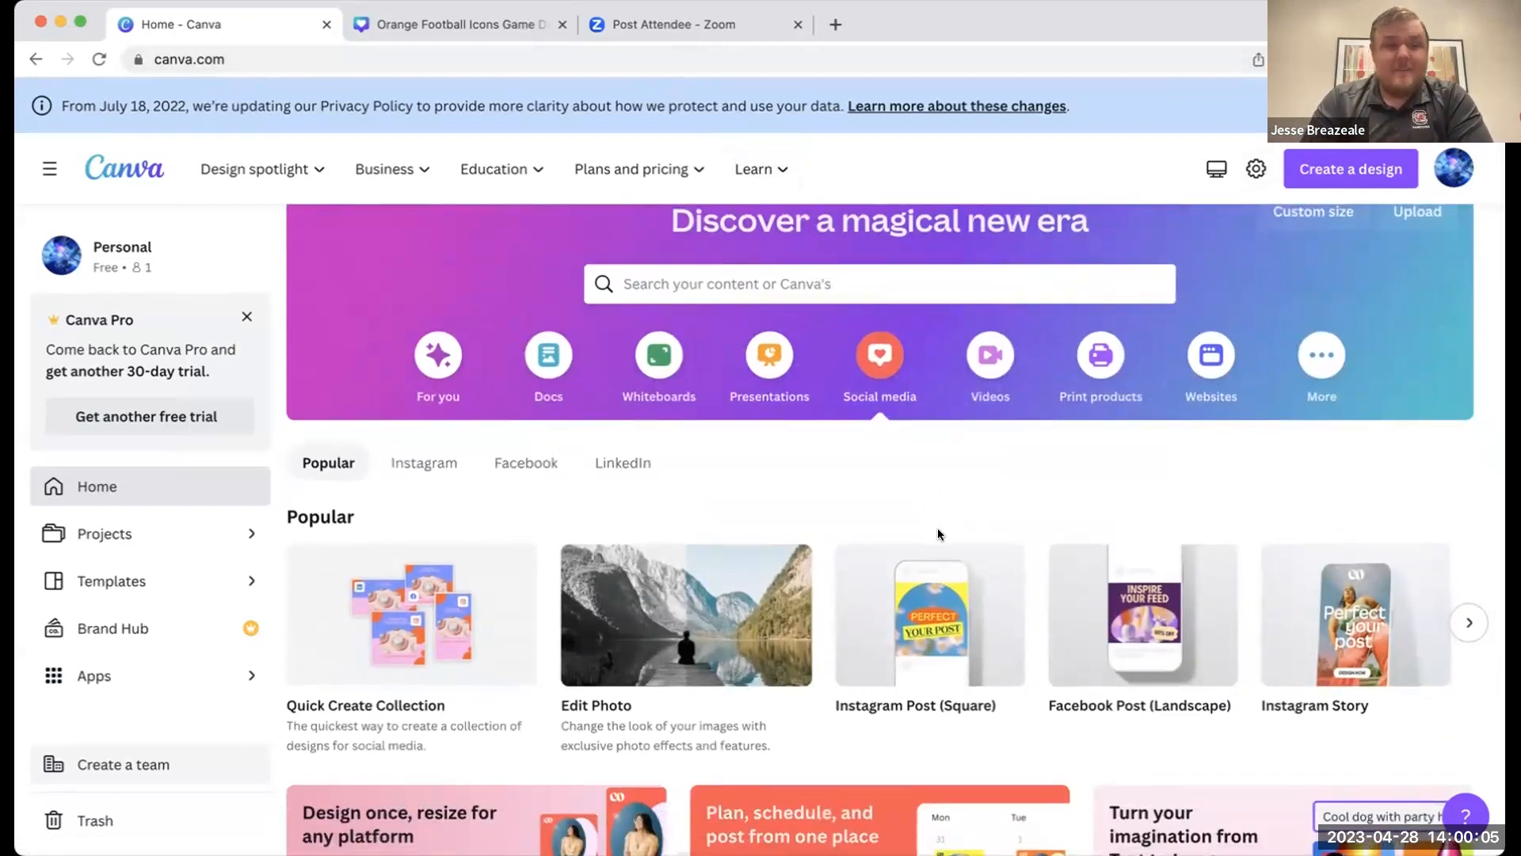
scroll(938, 534, "down", 2)
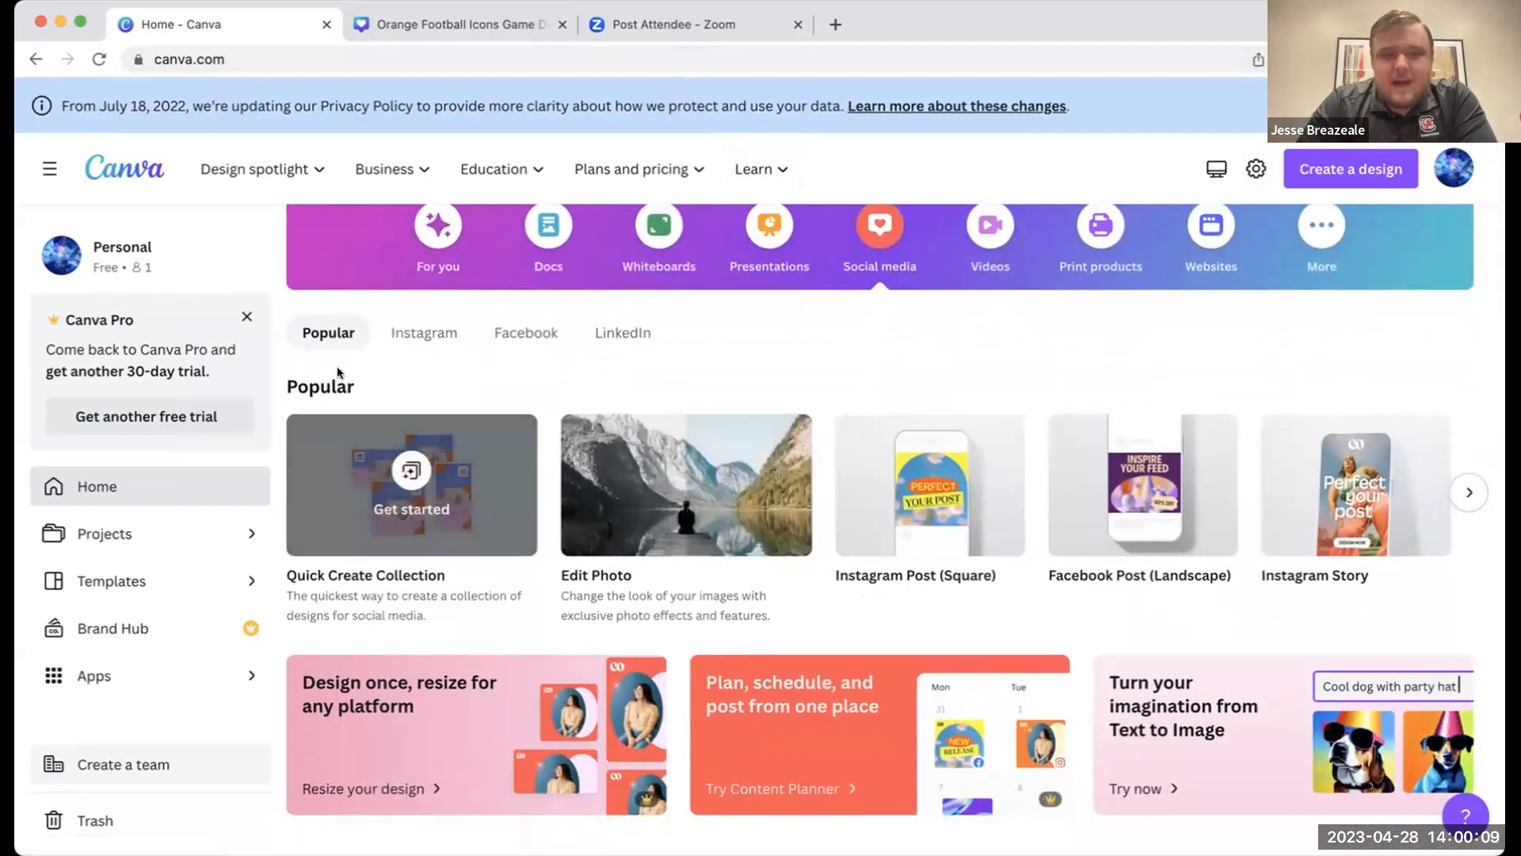
left_click(1453, 493)
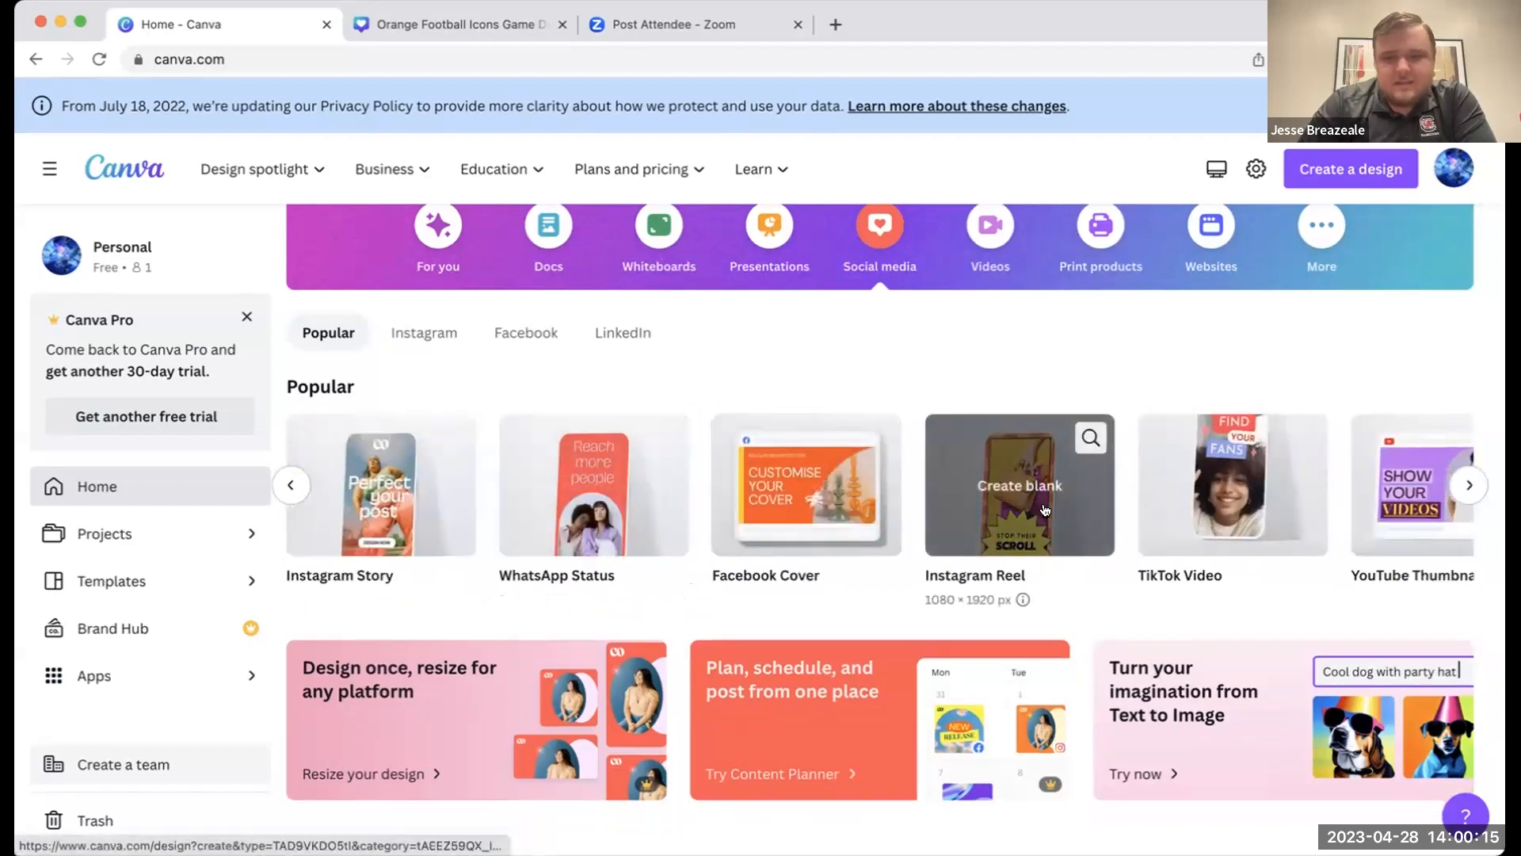
left_click(520, 329)
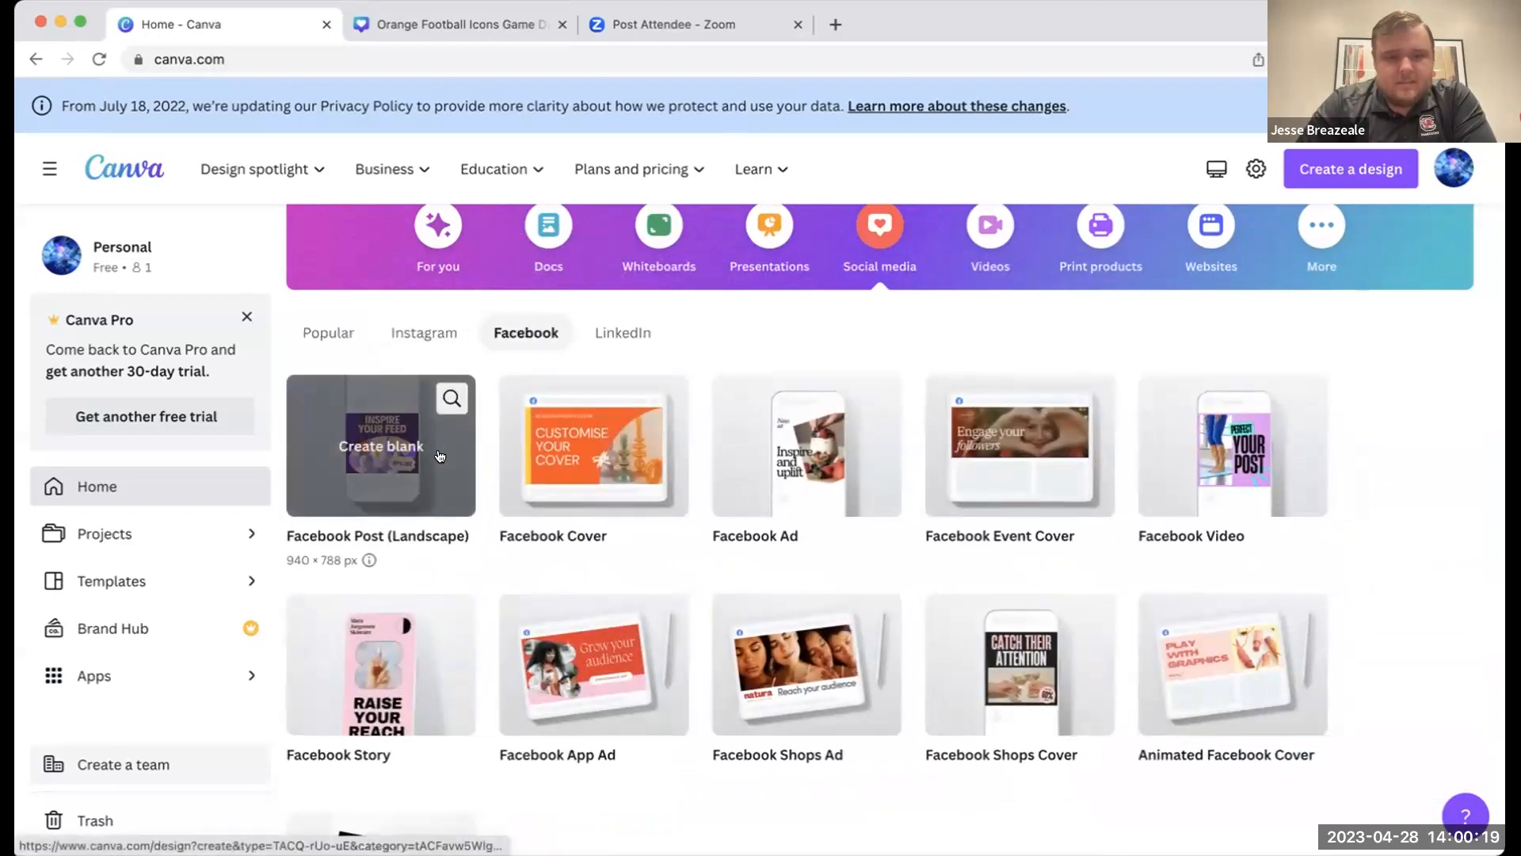
left_click(397, 446)
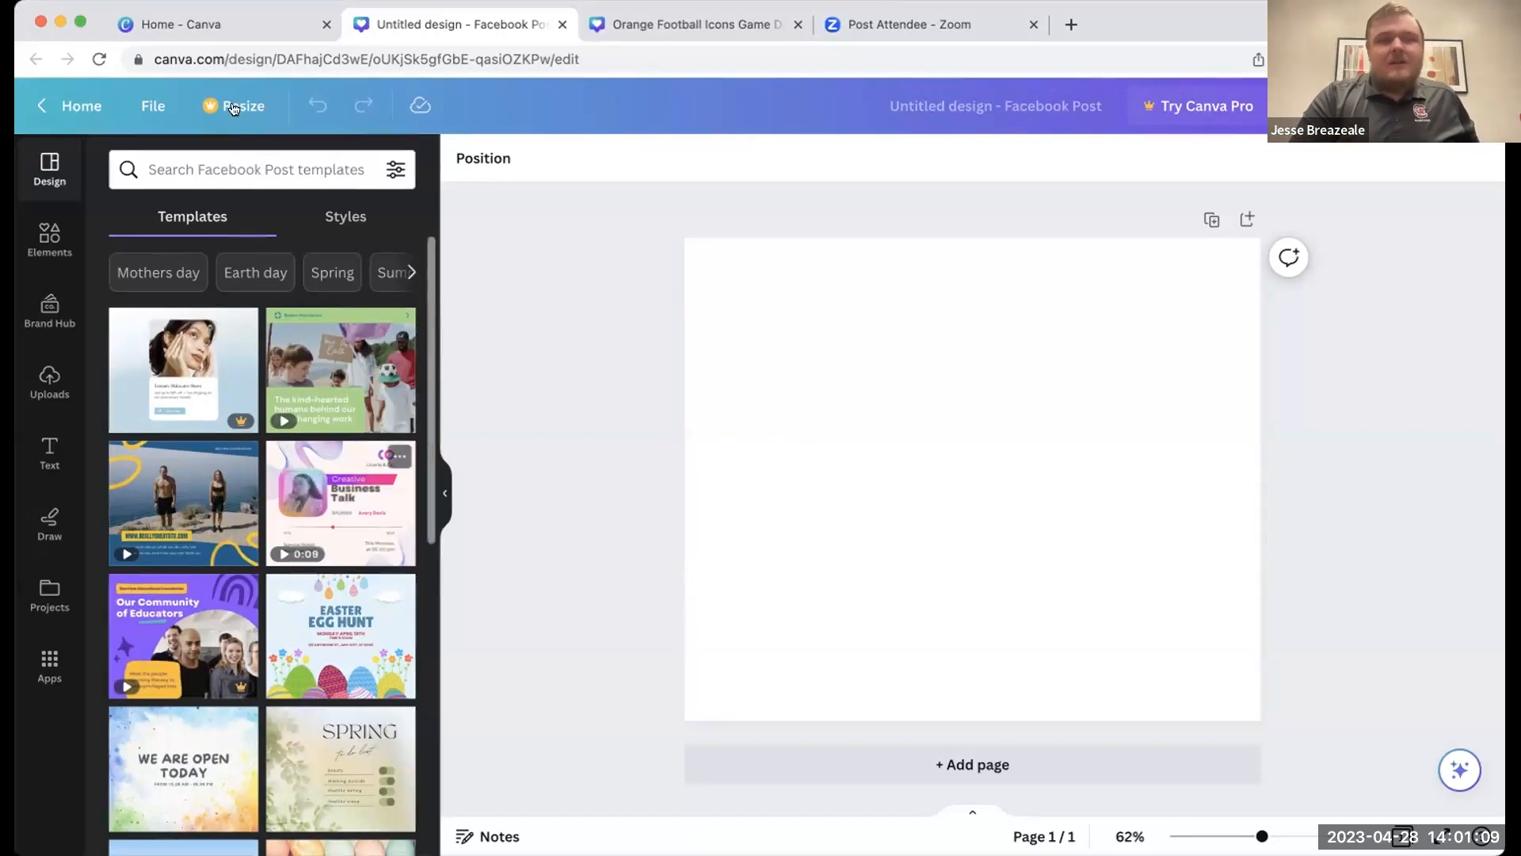
- Search the design elements for "football"
left_click(442, 488)
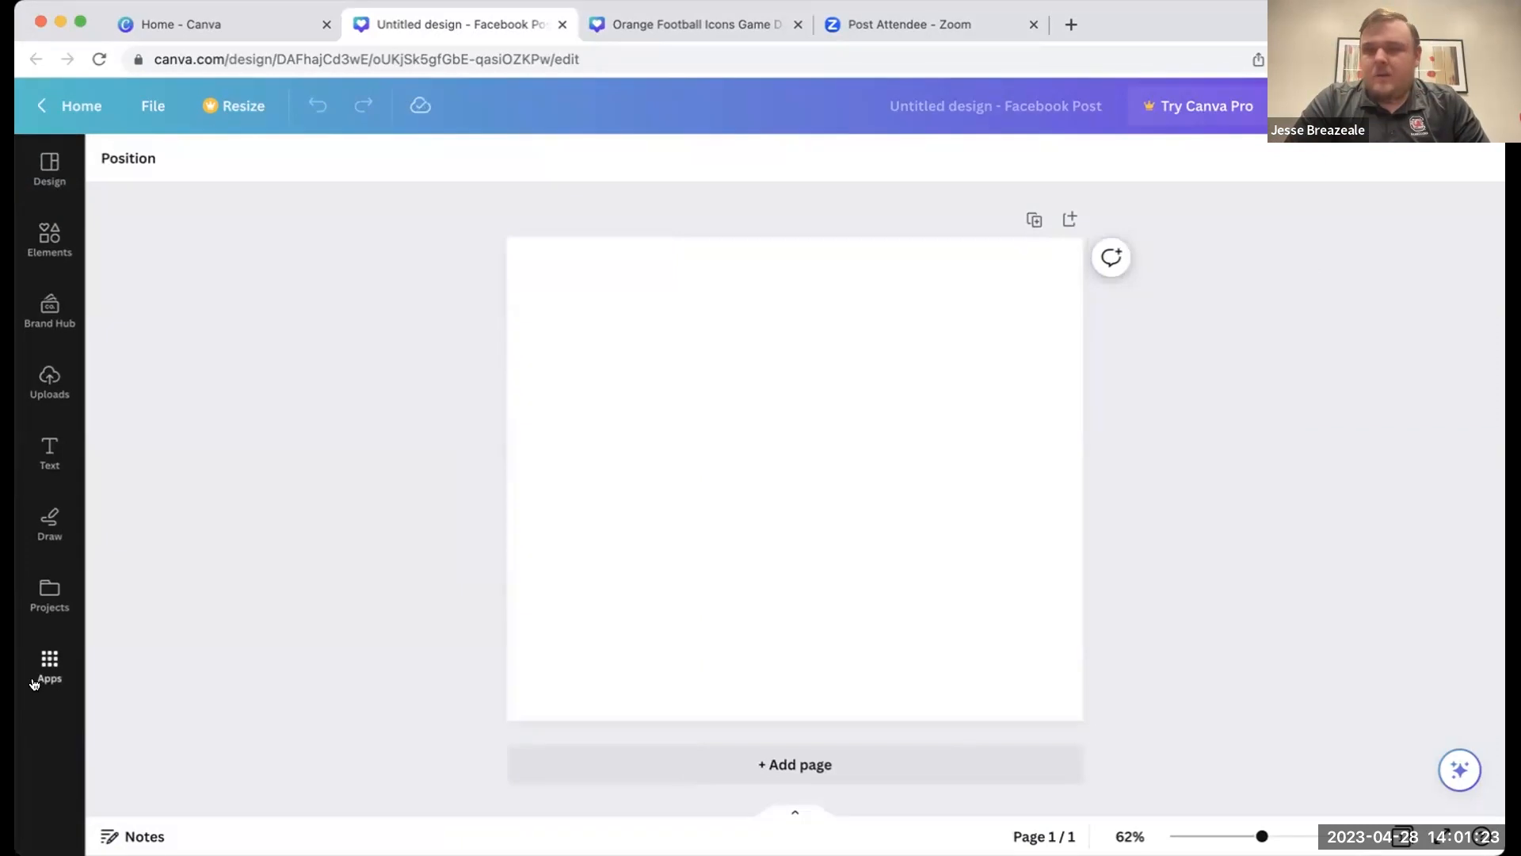
left_click(49, 237)
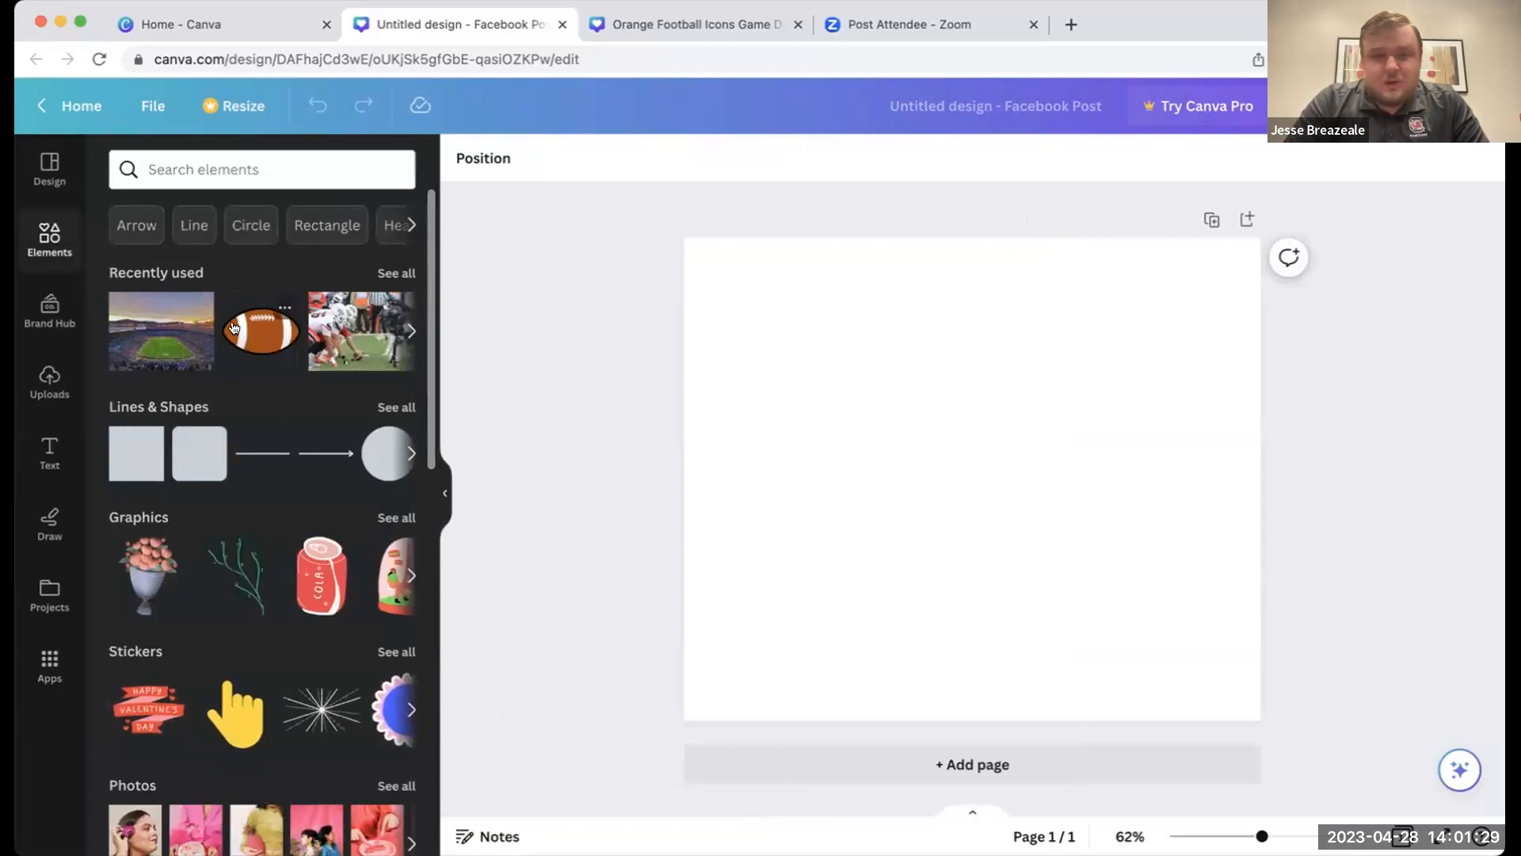
left_click(312, 160)
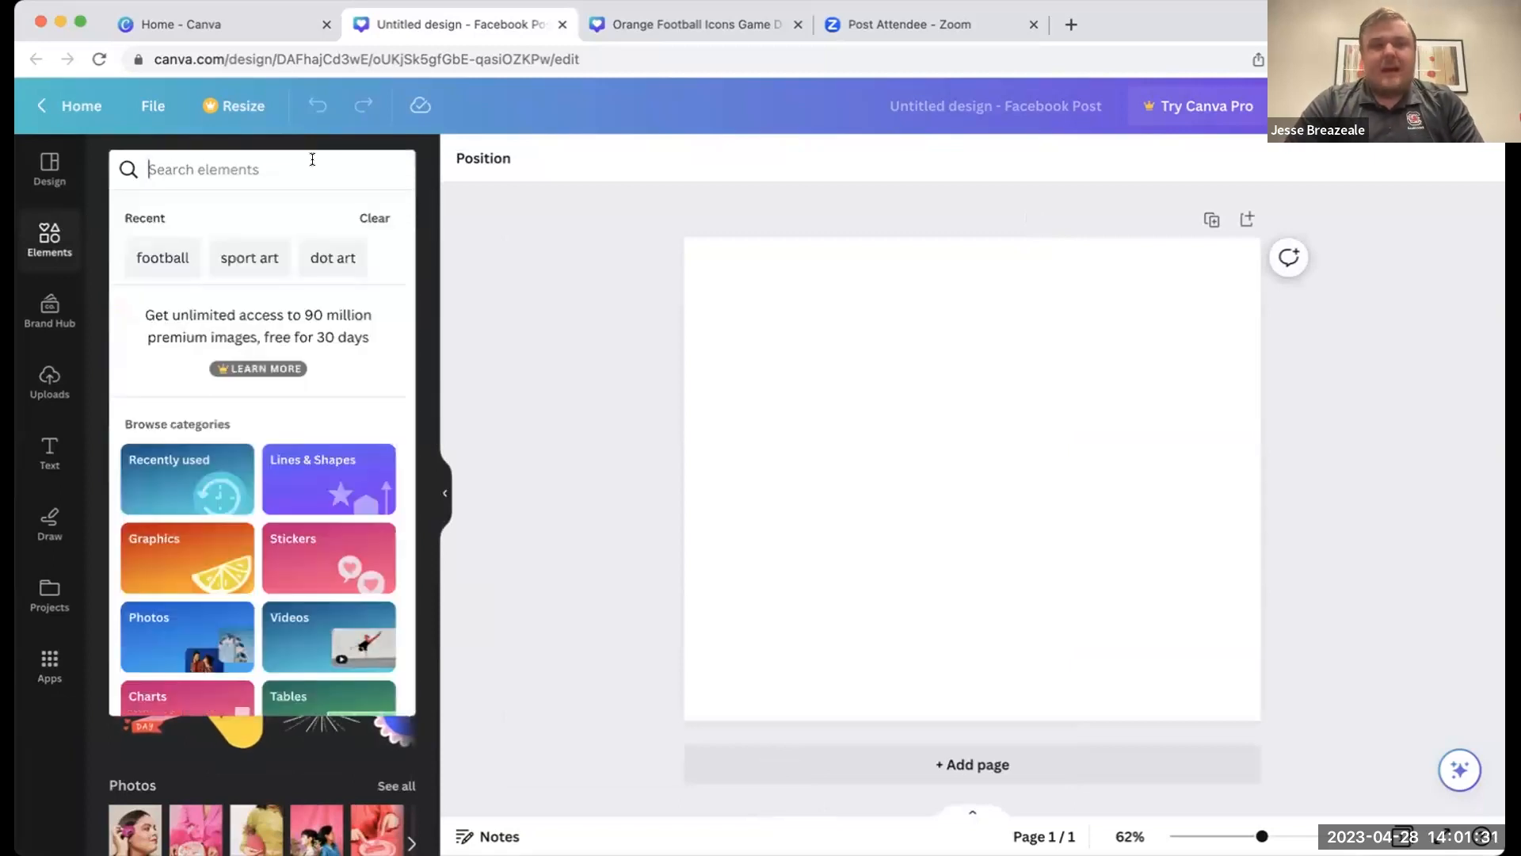
type("footba")
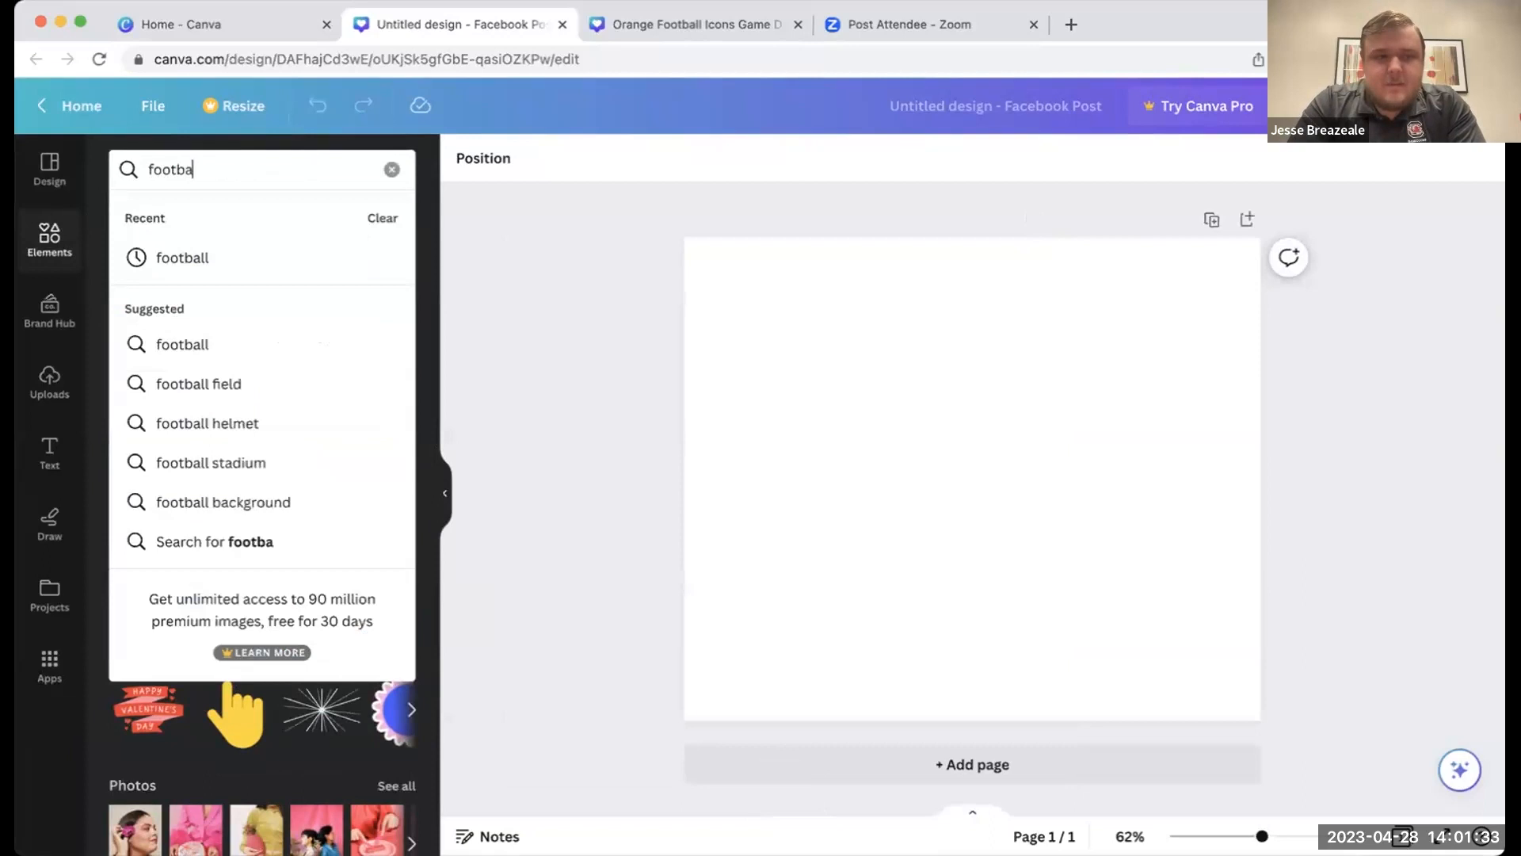
type("ll")
key("Return")
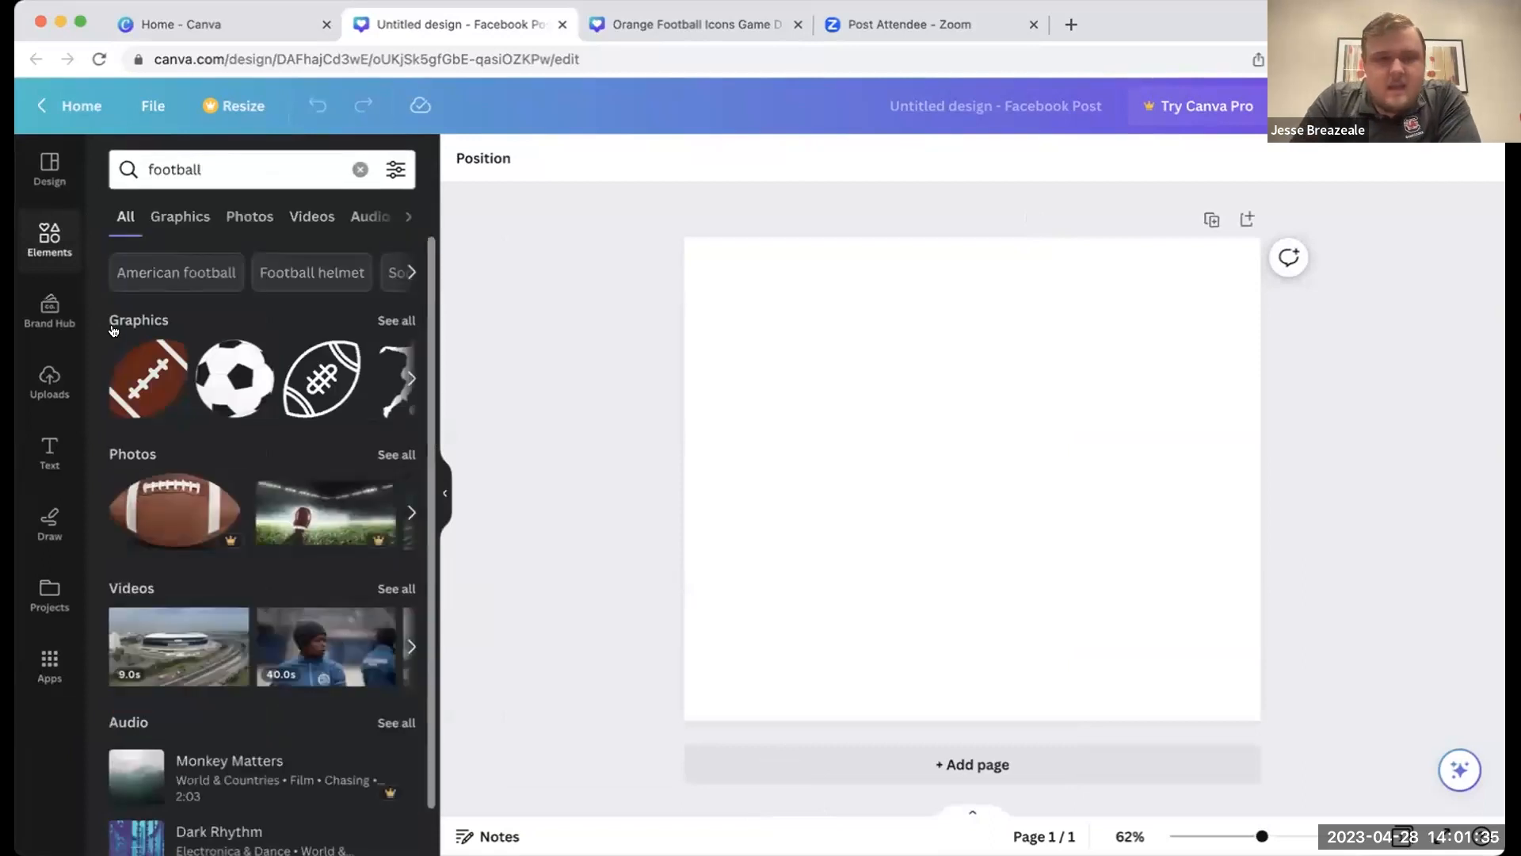
- Show all football graphics in the results and add the orange-brown American football with the thick black outline to the page
left_click(388, 322)
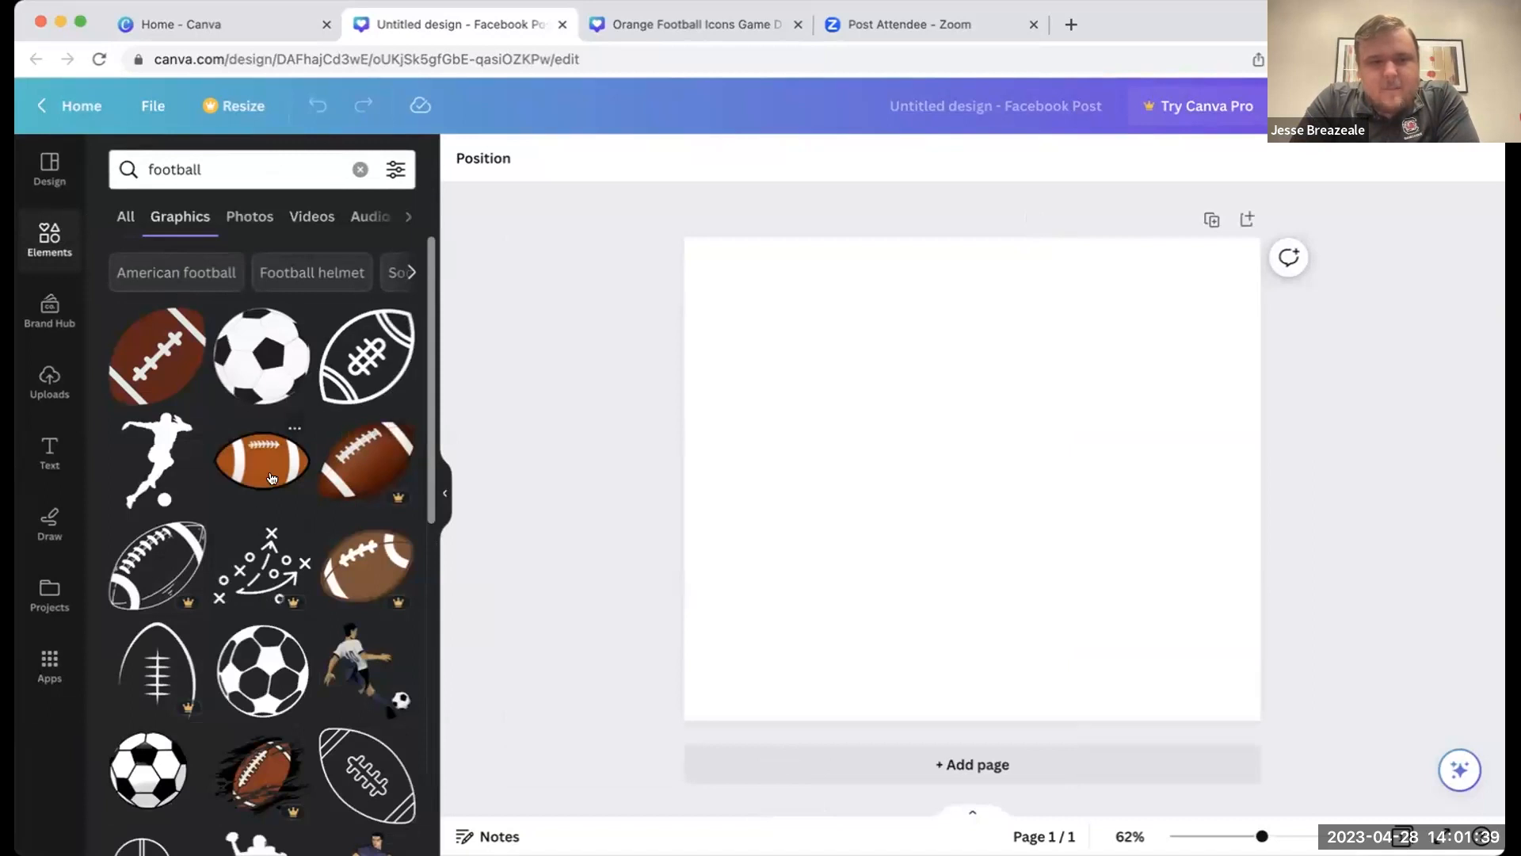
scroll(286, 487, "down", 5)
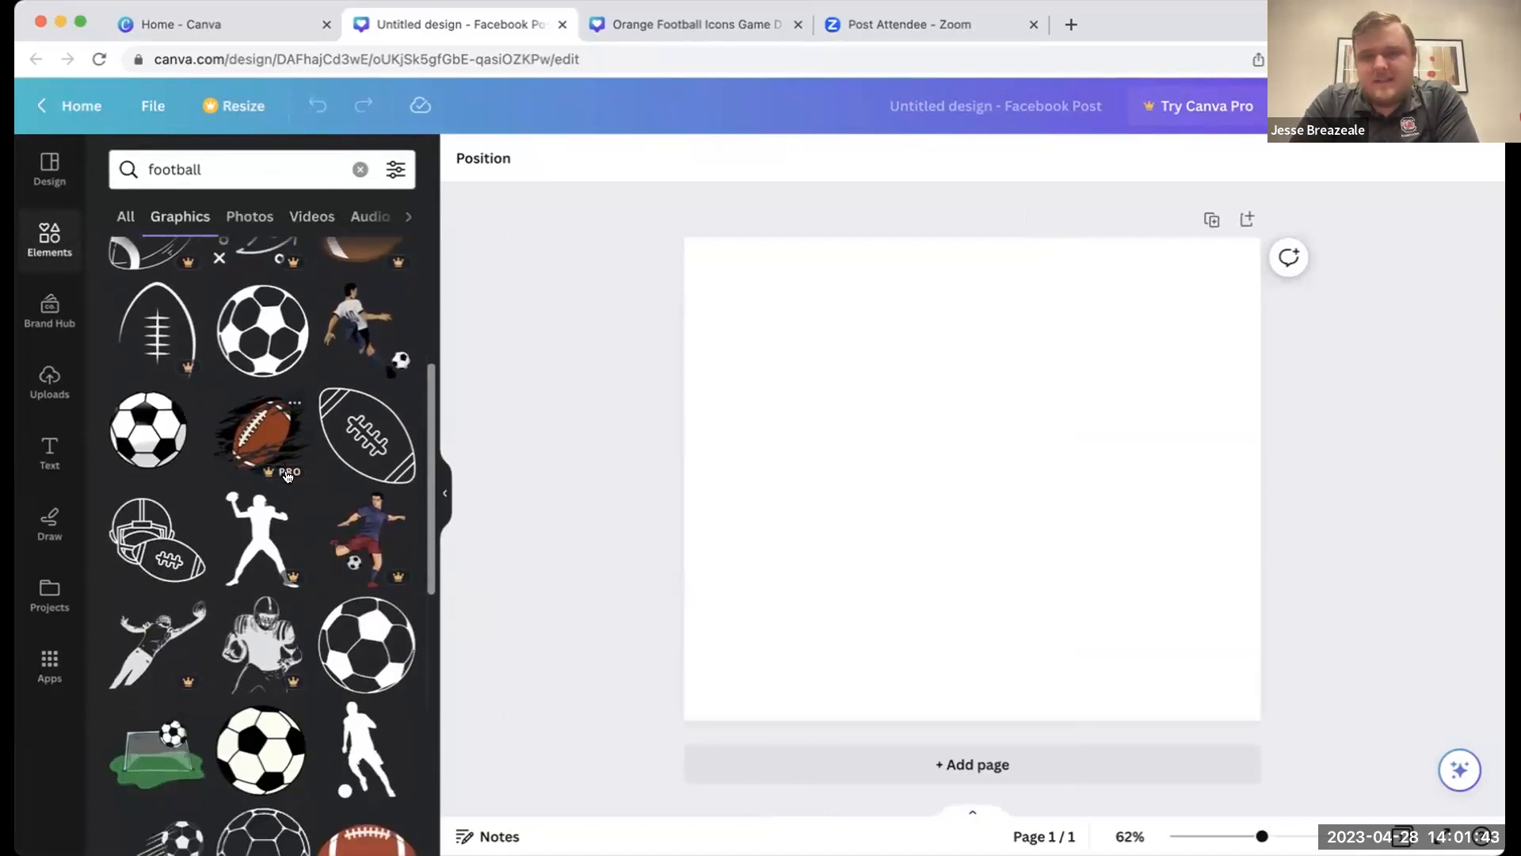
scroll(288, 476, "up", 1)
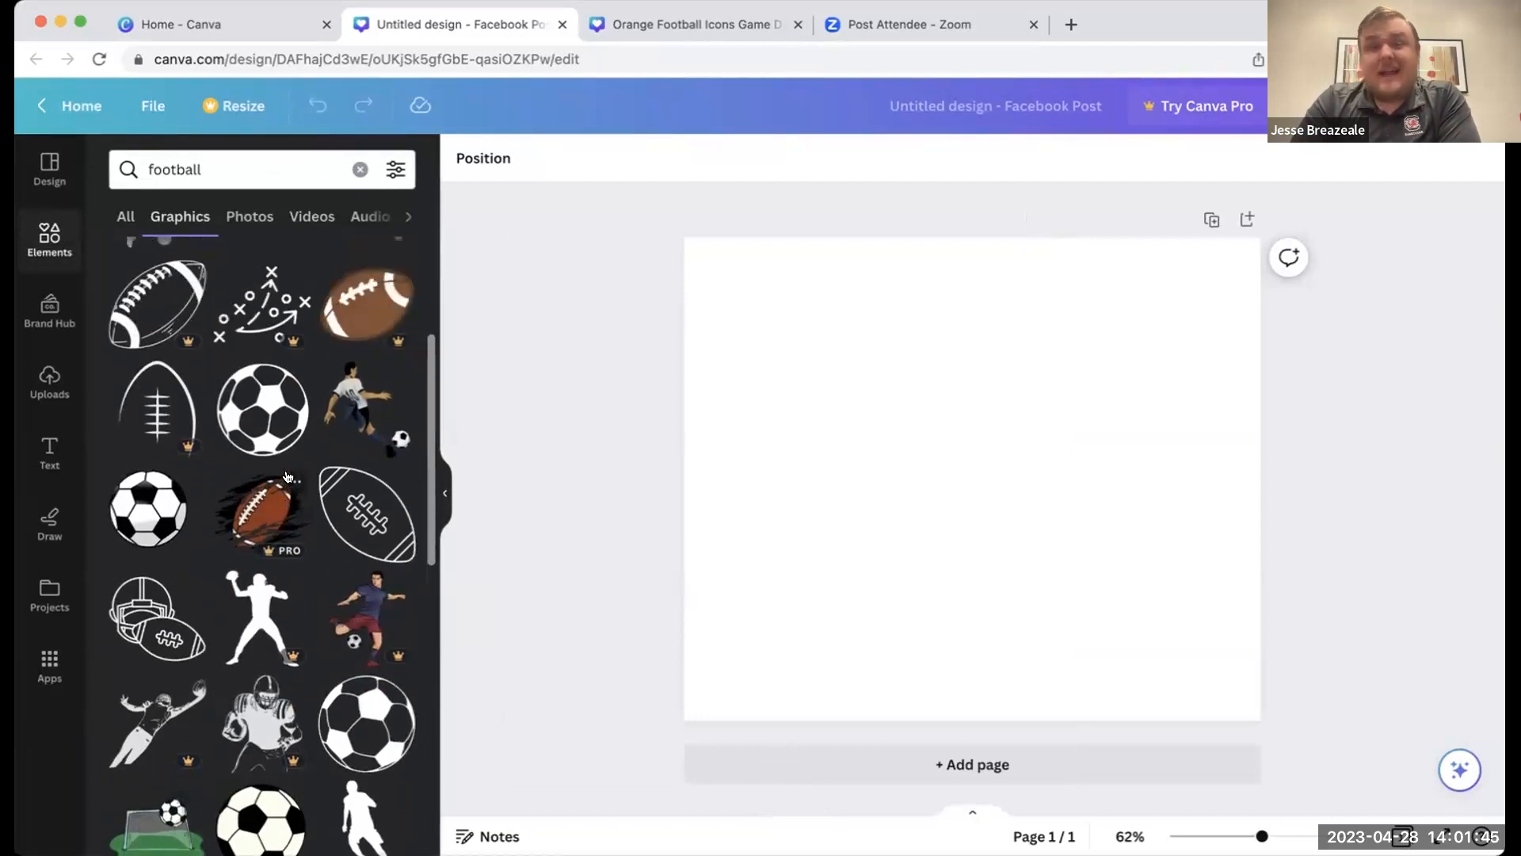
scroll(288, 475, "up", 3)
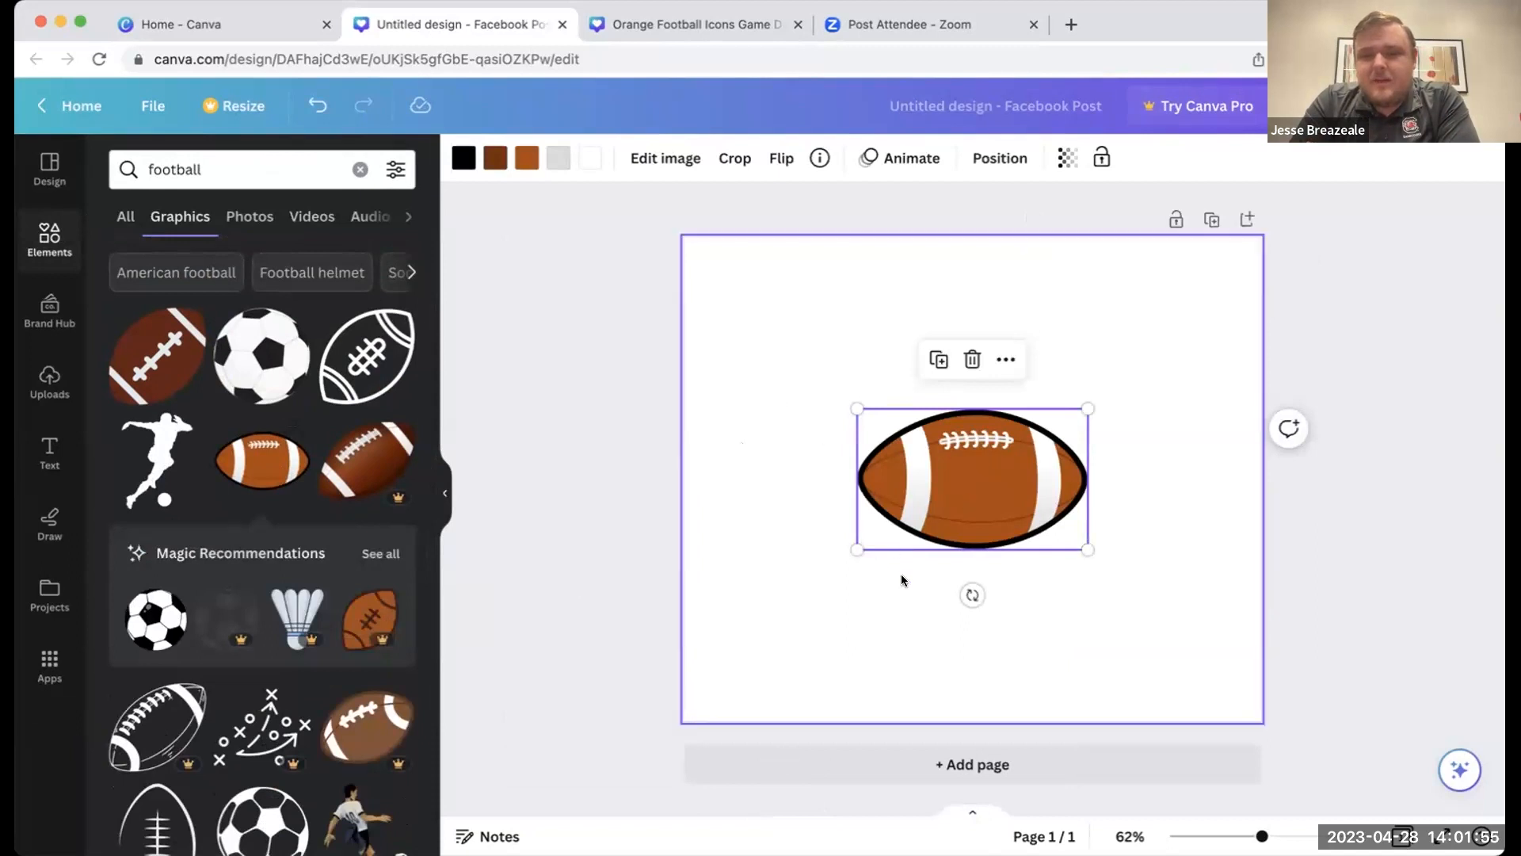
- Enlarge the football graphic to most of the page's width and place it fully inside the page, slightly below and right of centre
left_click_drag(857, 549, 491, 773)
left_click_drag(1087, 411, 1377, 232)
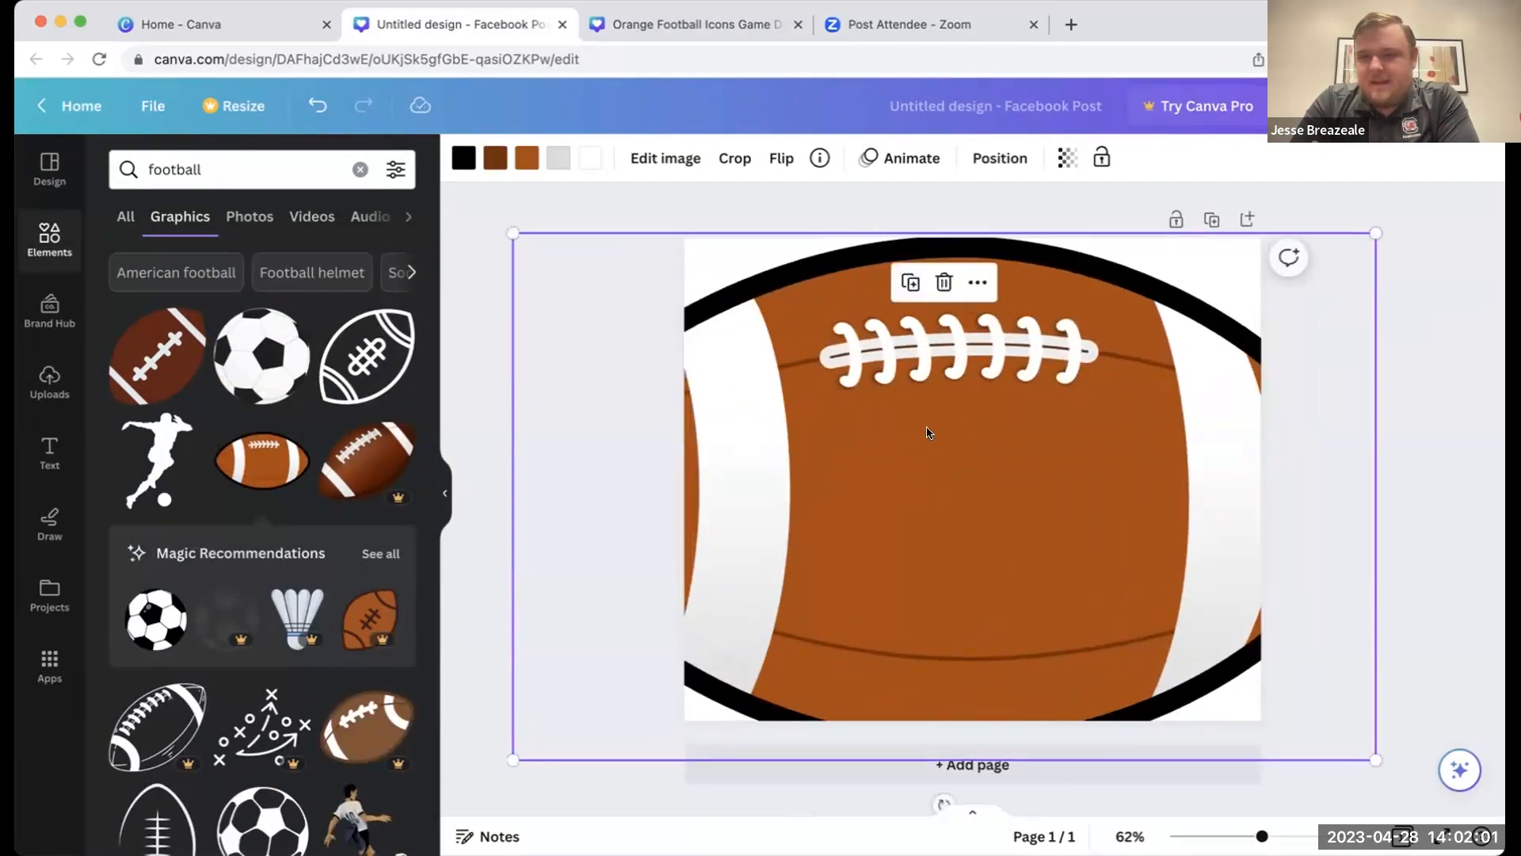
left_click_drag(501, 223, 893, 463)
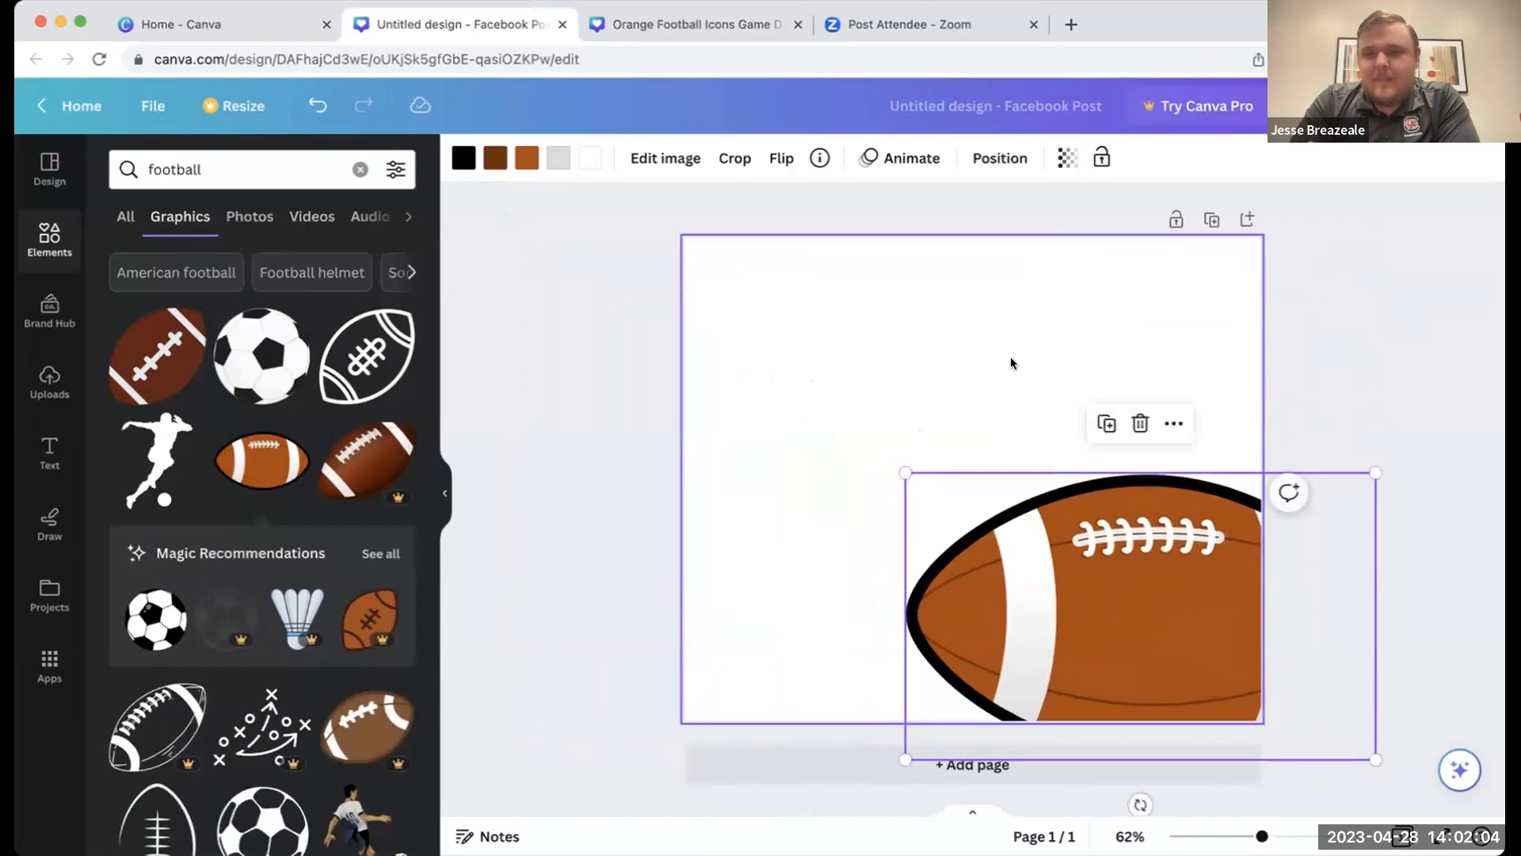
left_click(559, 298)
left_click(444, 493)
left_click(868, 556)
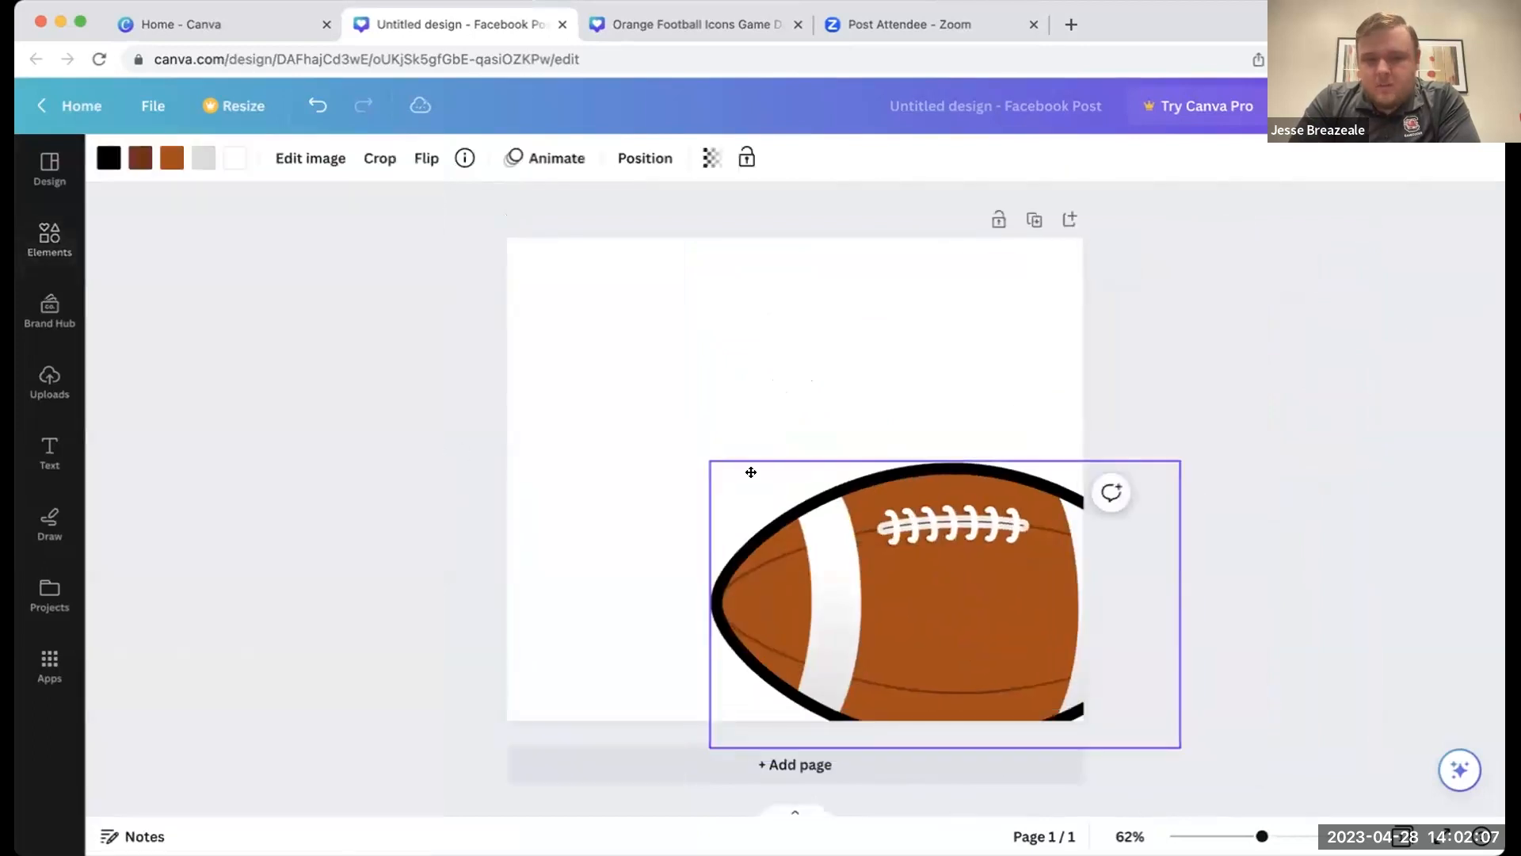
left_click_drag(751, 473, 728, 458)
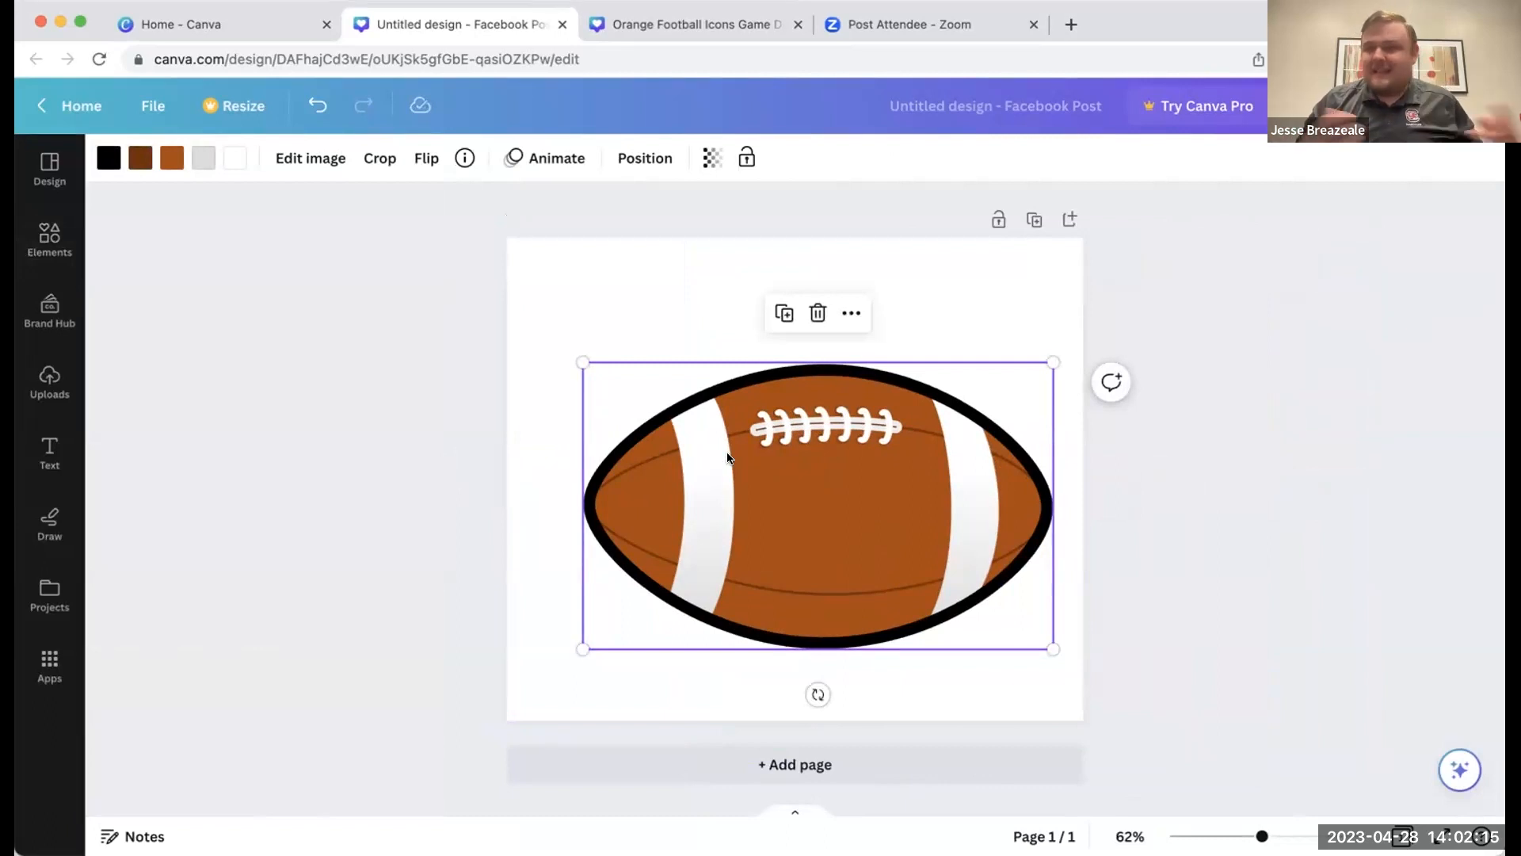
- Open the page background's colour options and start editing the brand kit's USC Color Palette
left_click(567, 273)
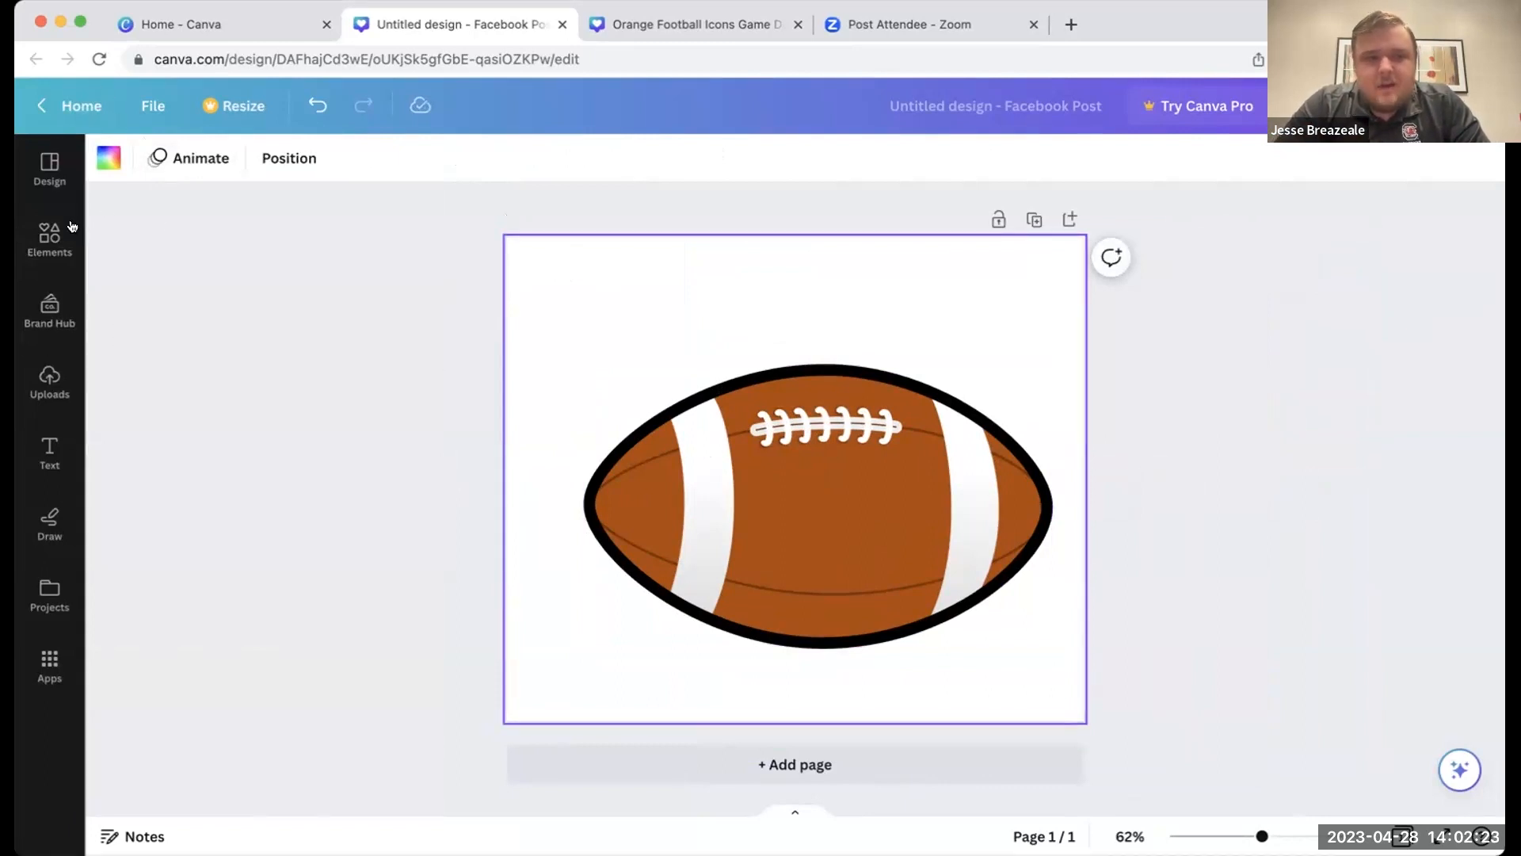
left_click(107, 159)
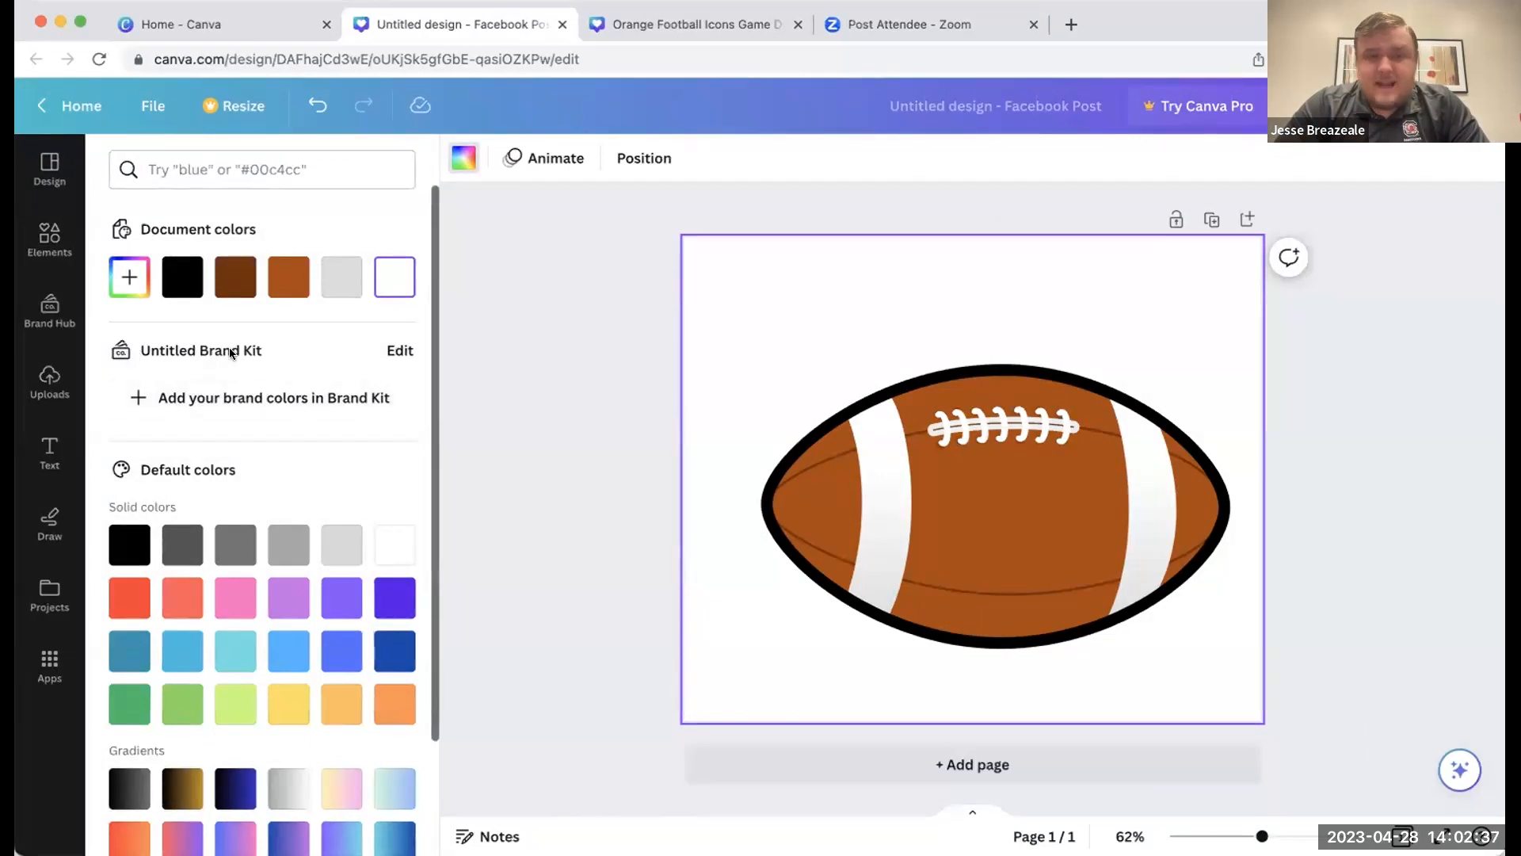
left_click(137, 393)
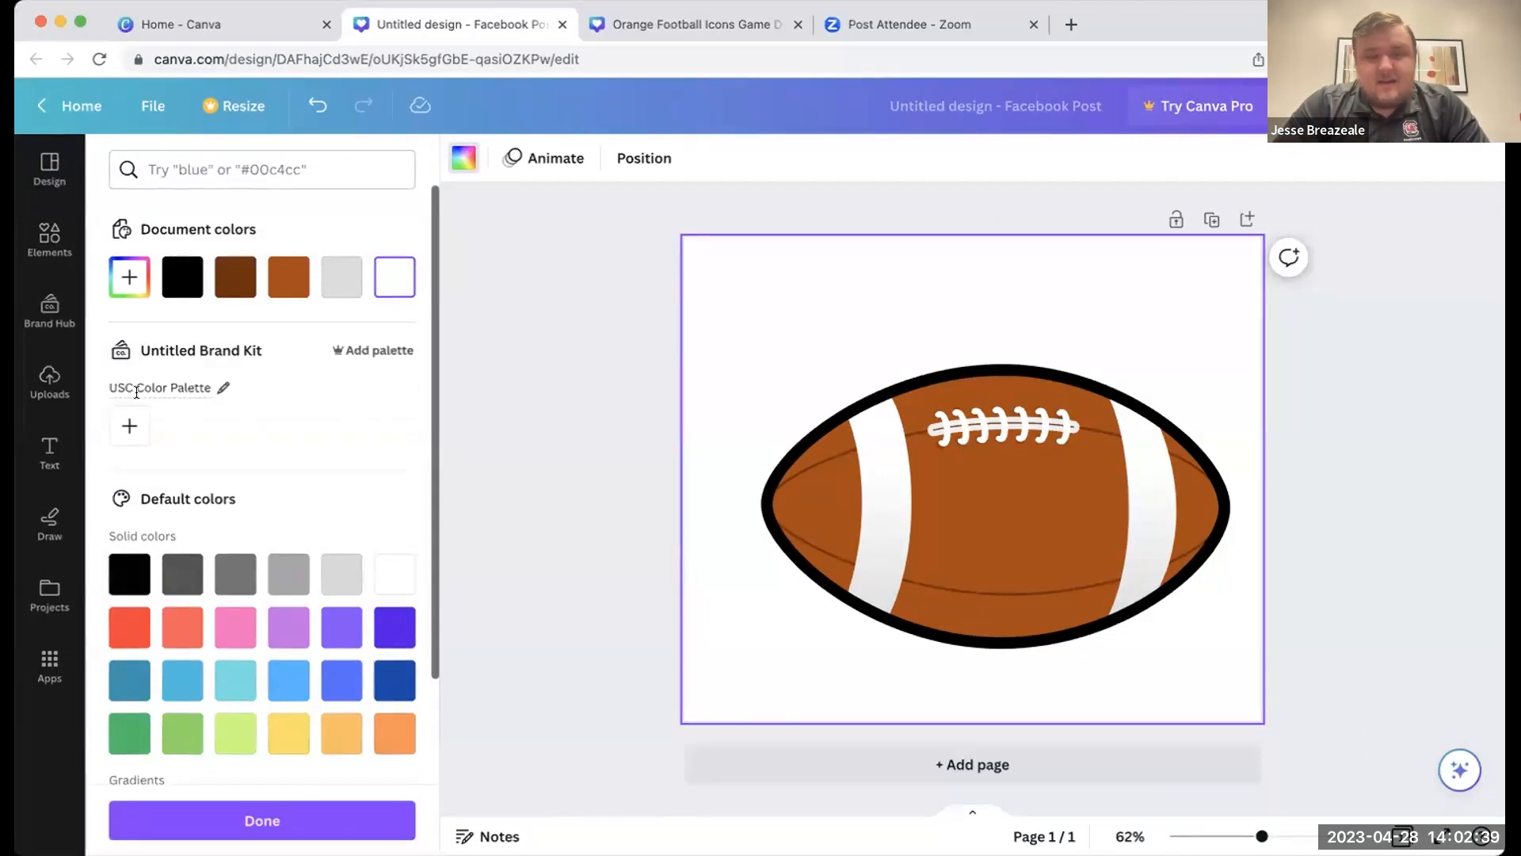
left_click(198, 385)
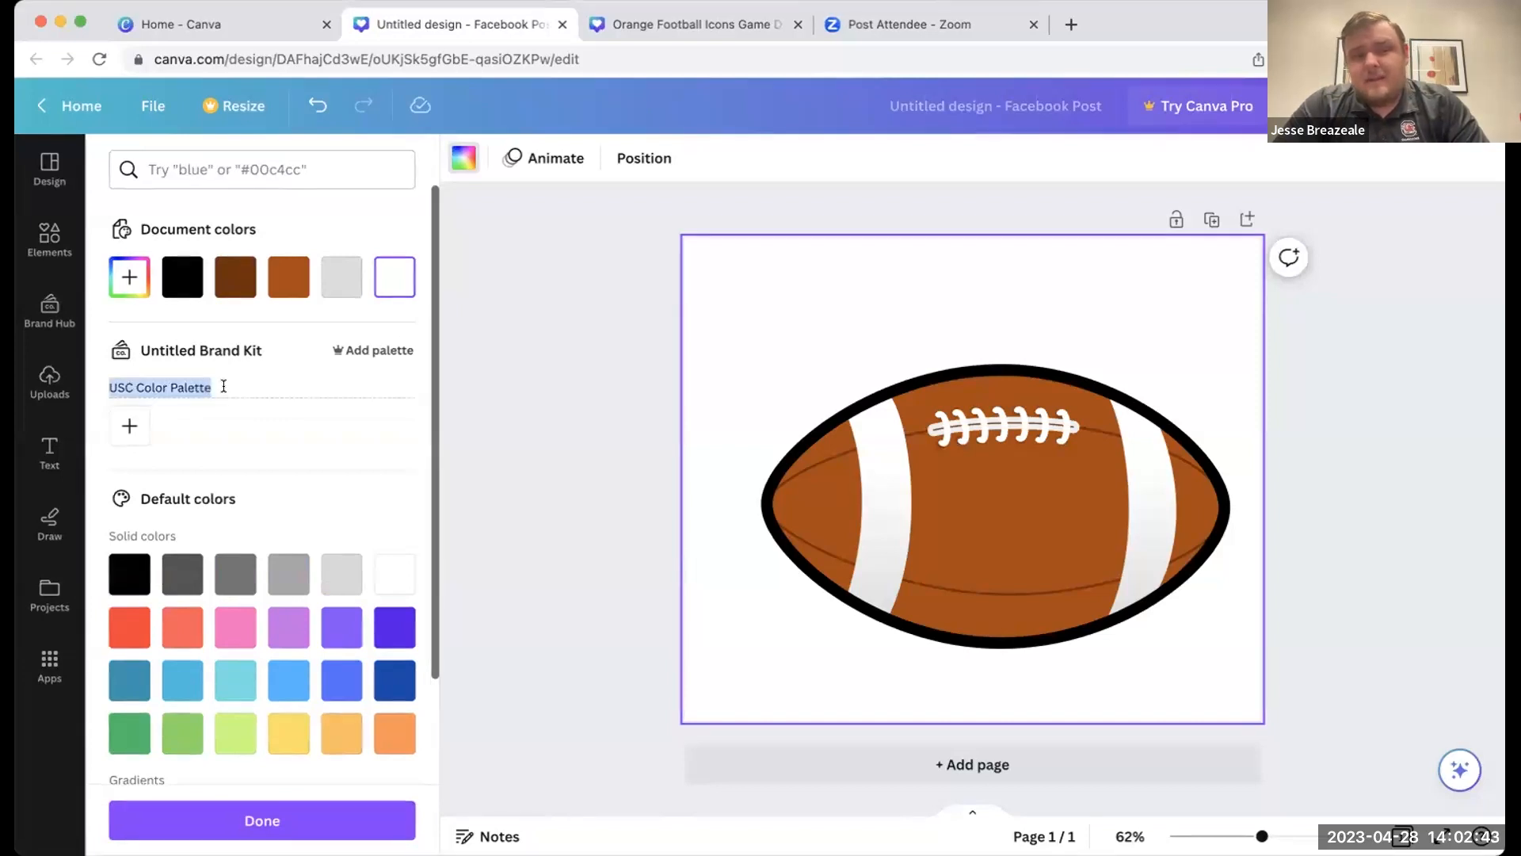
left_click(225, 414)
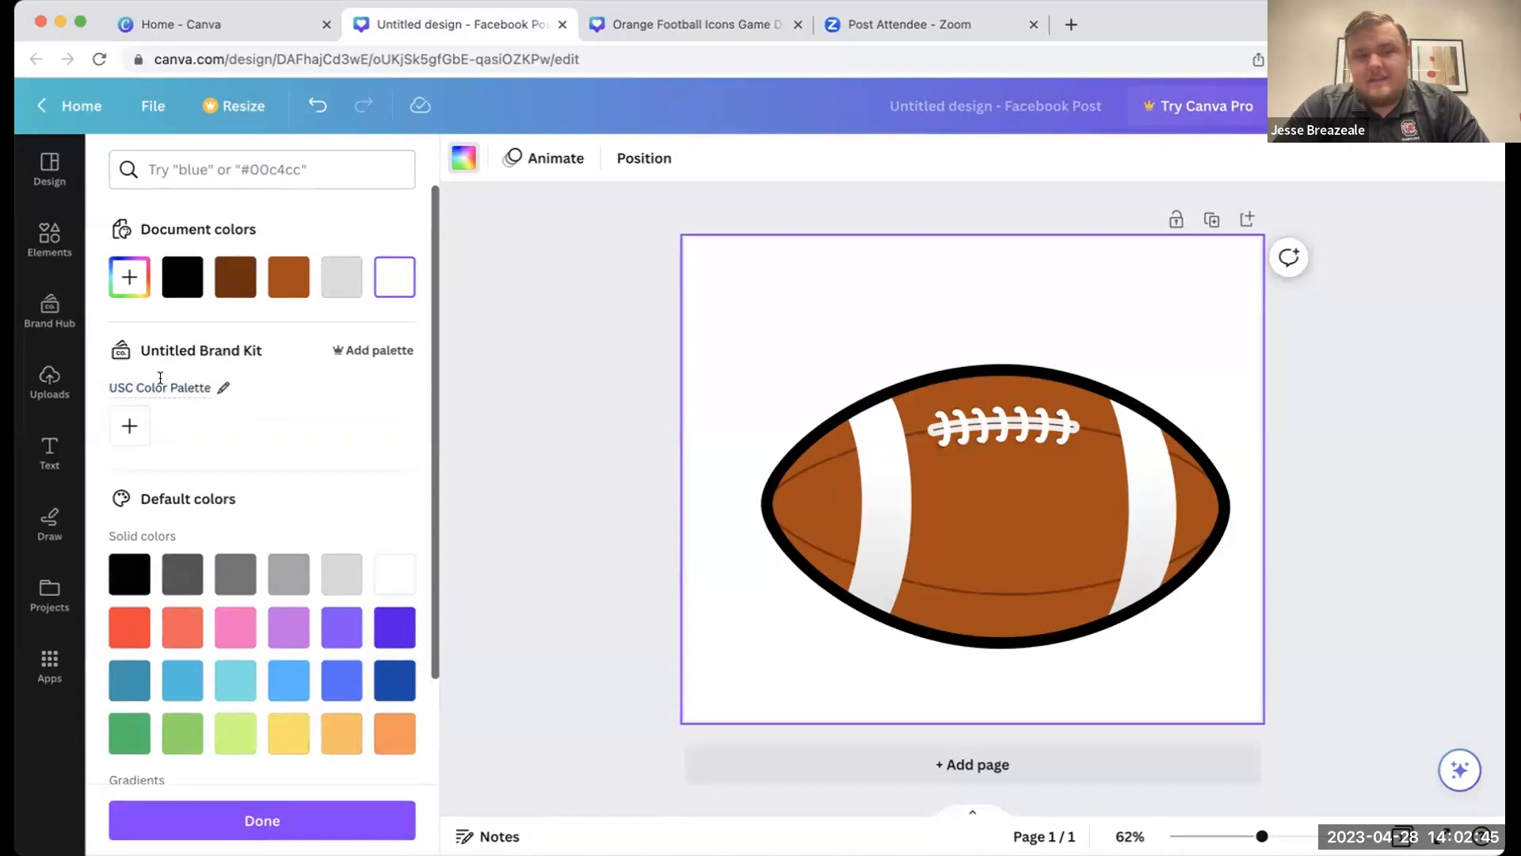
- Add the dark red brand colour #73000A to the USC Color Palette
left_click(127, 425)
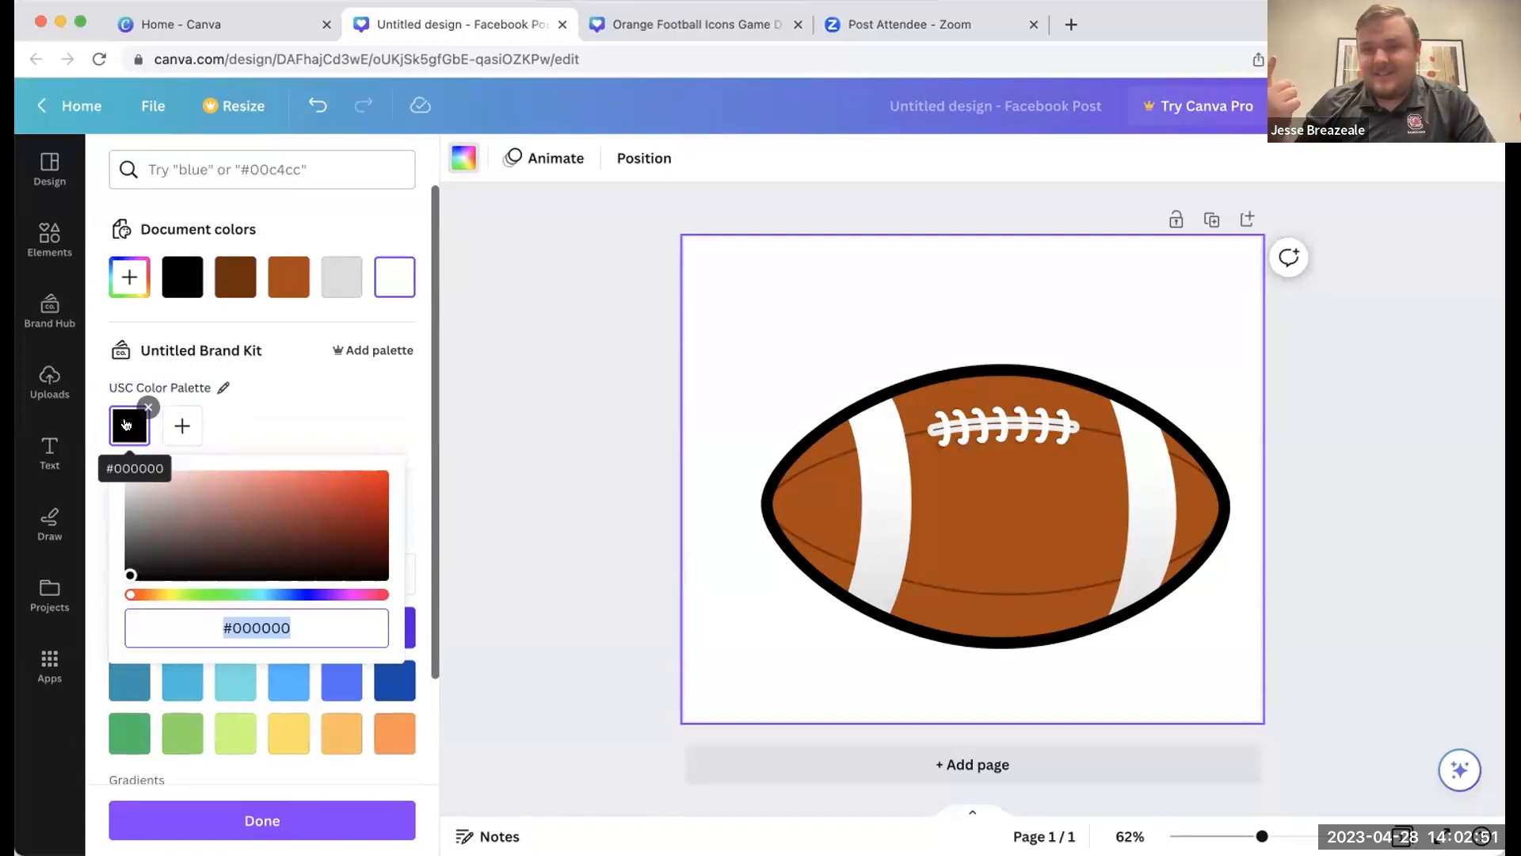
key("BackSpace")
key("BackSpace")
key("BackSpace")
key("BackSpace")
key("BackSpace")
key("BackSpace")
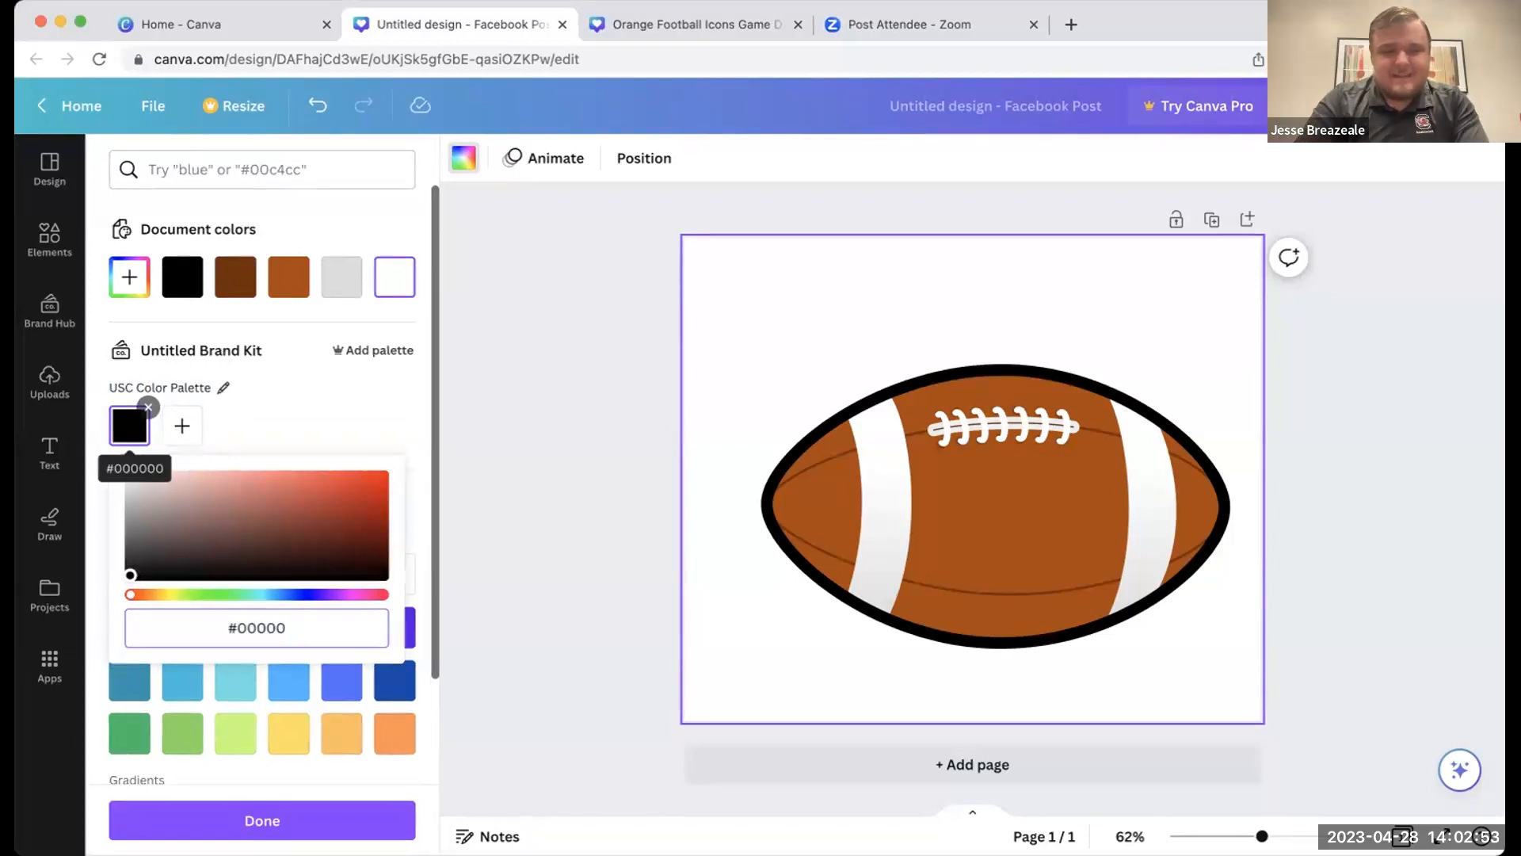
type("73000A")
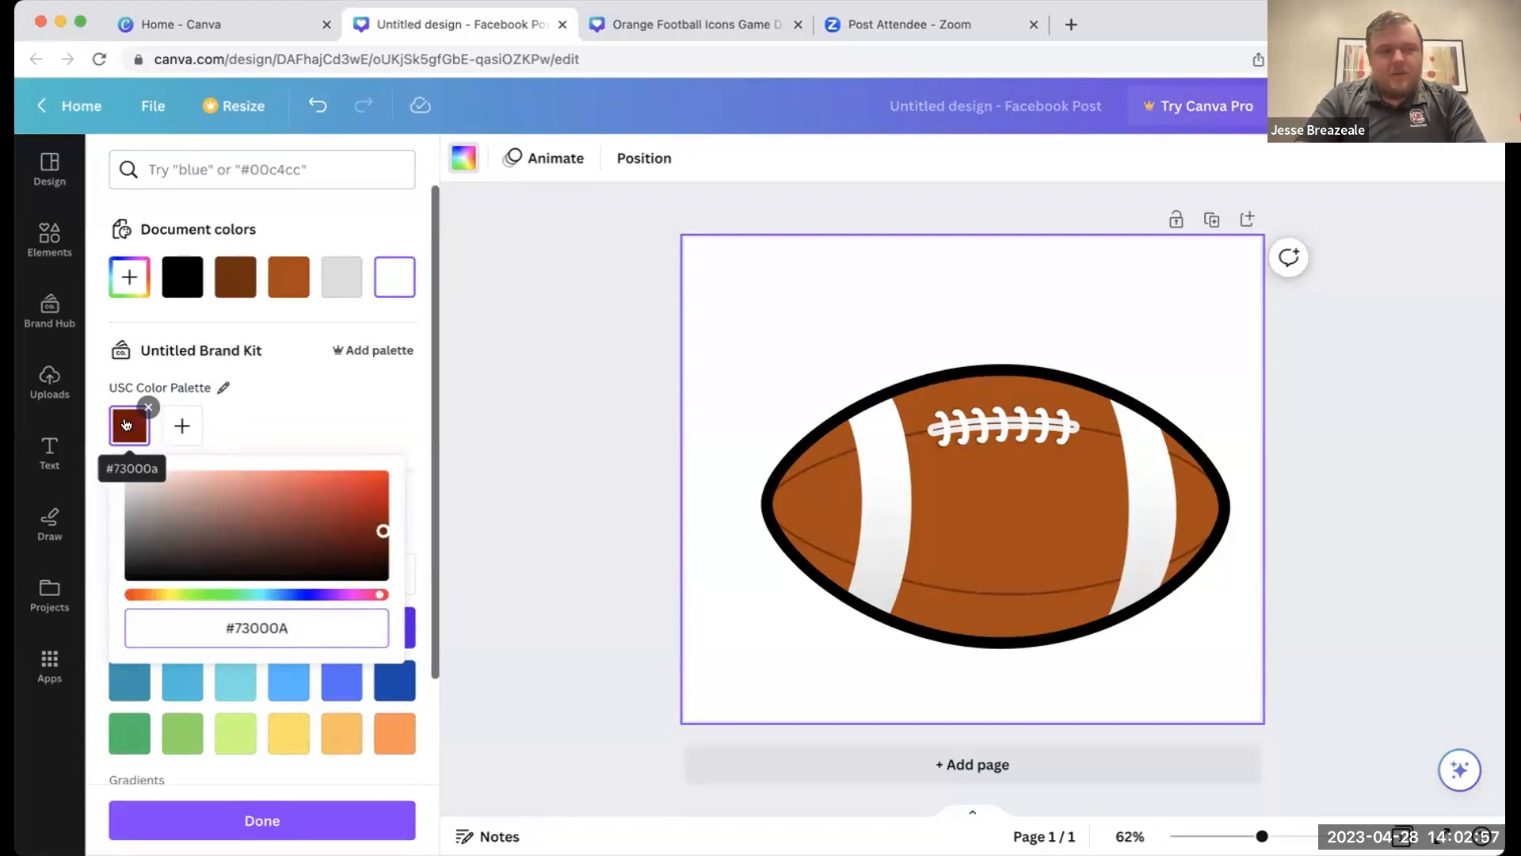
left_click(288, 408)
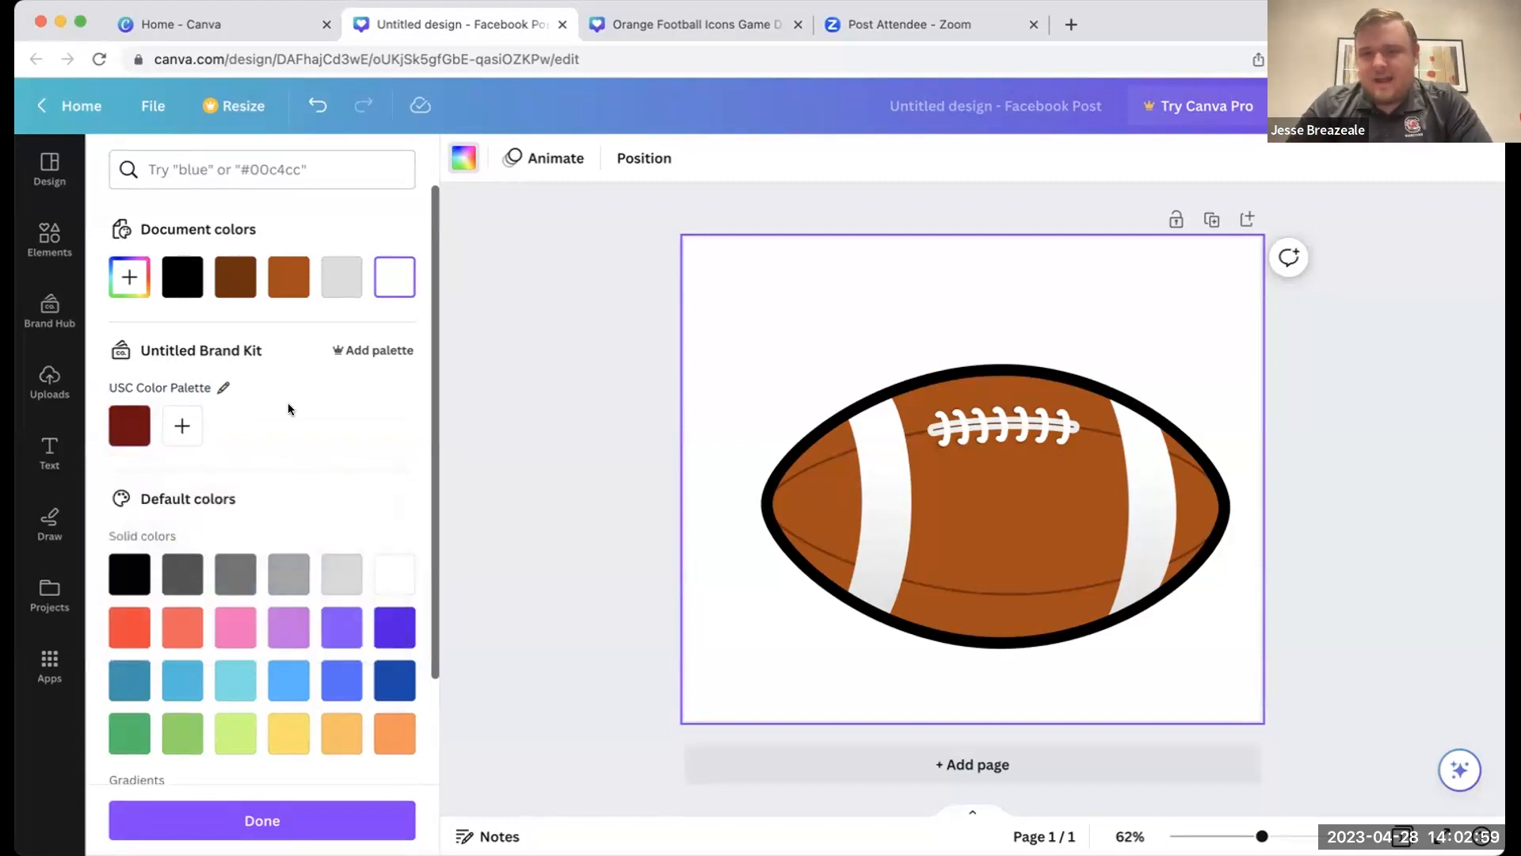
- Add black (#000000) and white as the second and third colours of the USC Color Palette
left_click(182, 427)
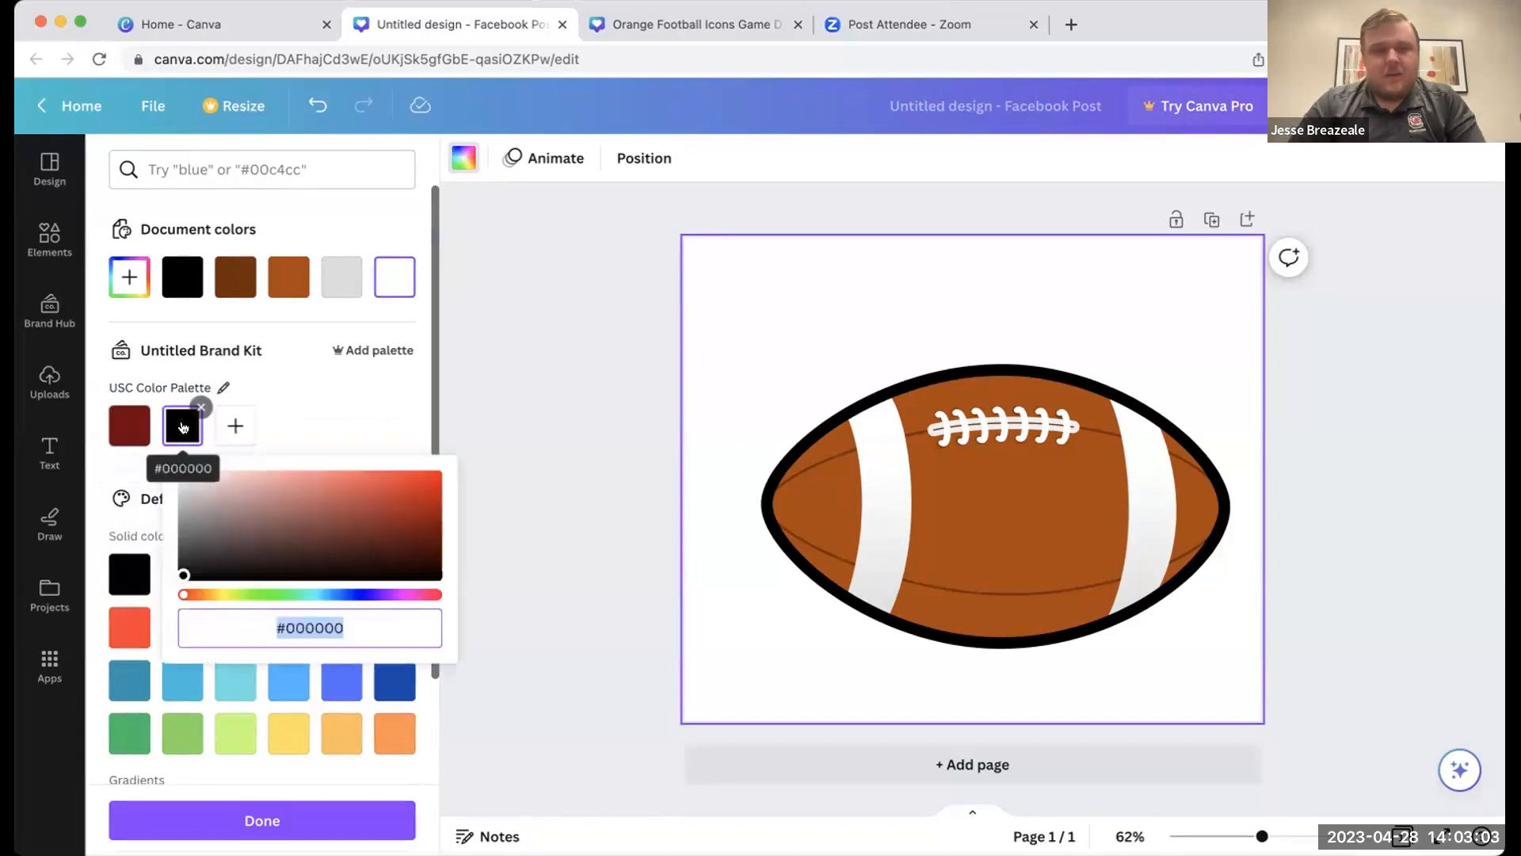
left_click(218, 426)
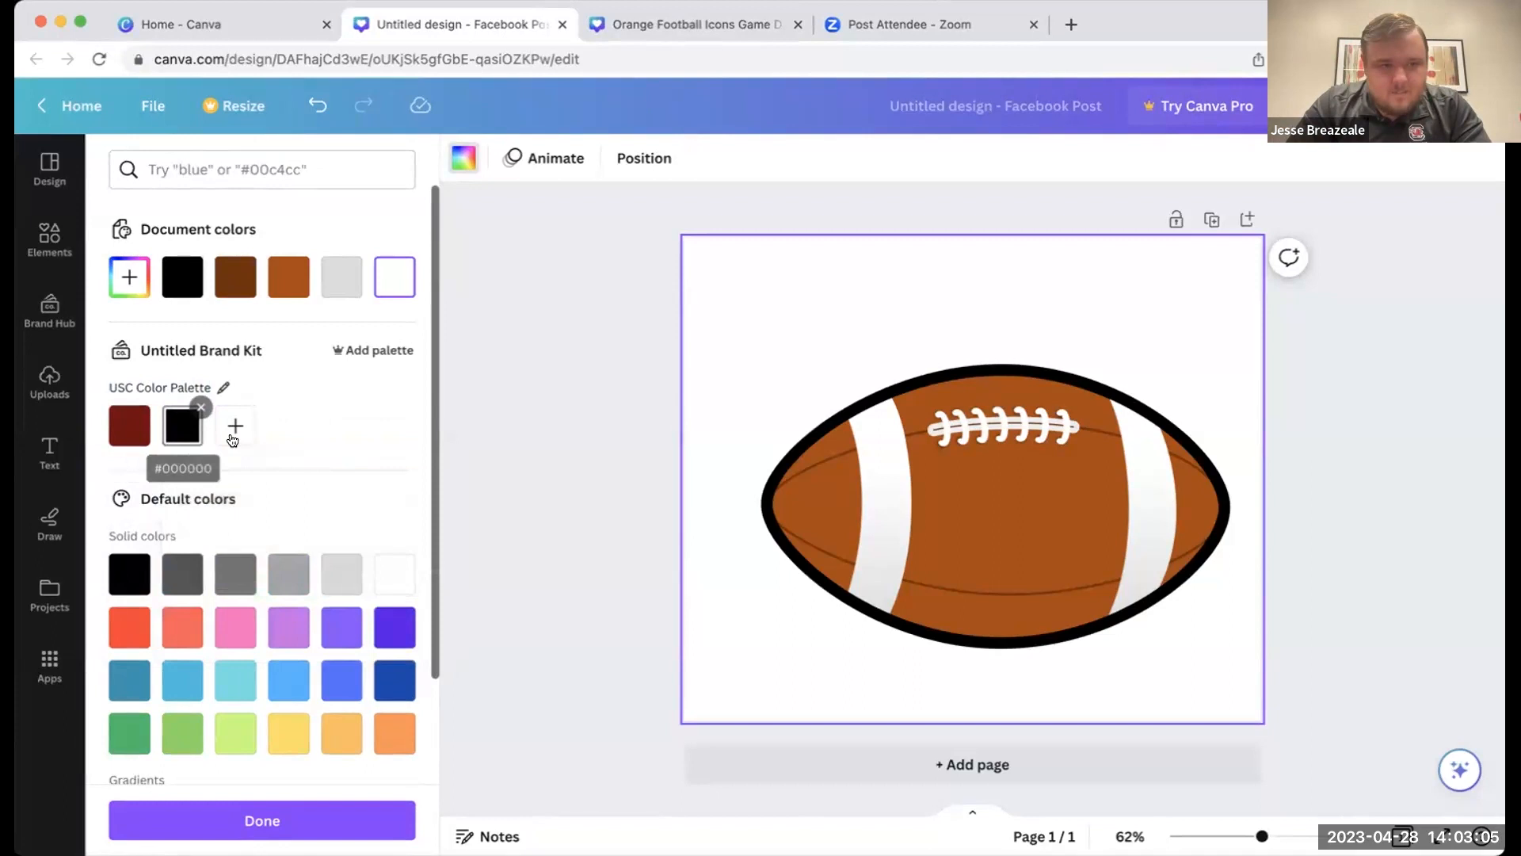
left_click(233, 426)
left_click_drag(283, 558, 213, 451)
left_click(350, 418)
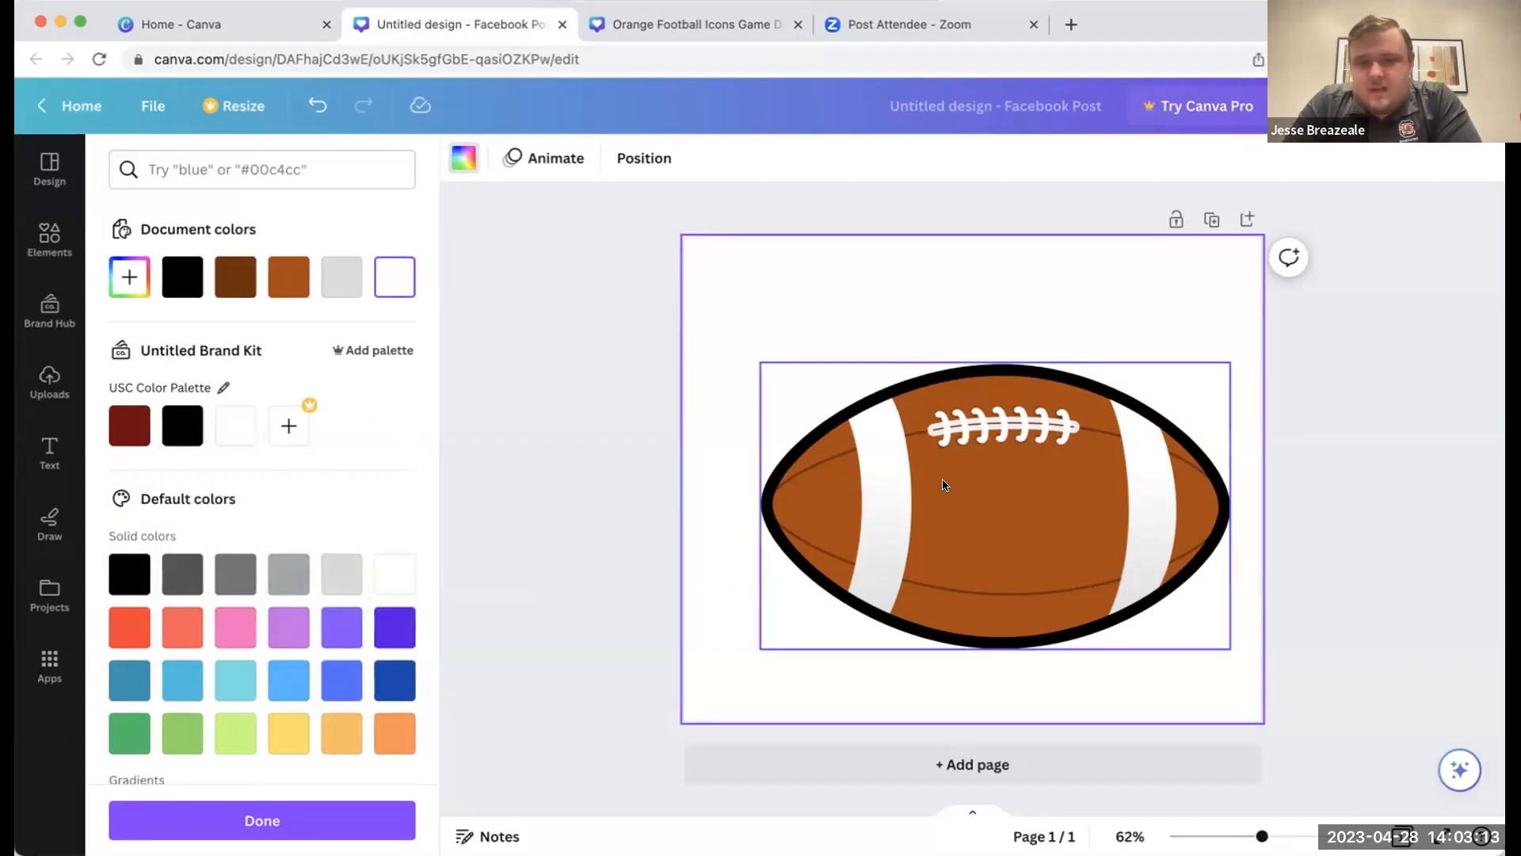
- Select the football graphic and open the colour options for its orange-brown body
left_click(1036, 501)
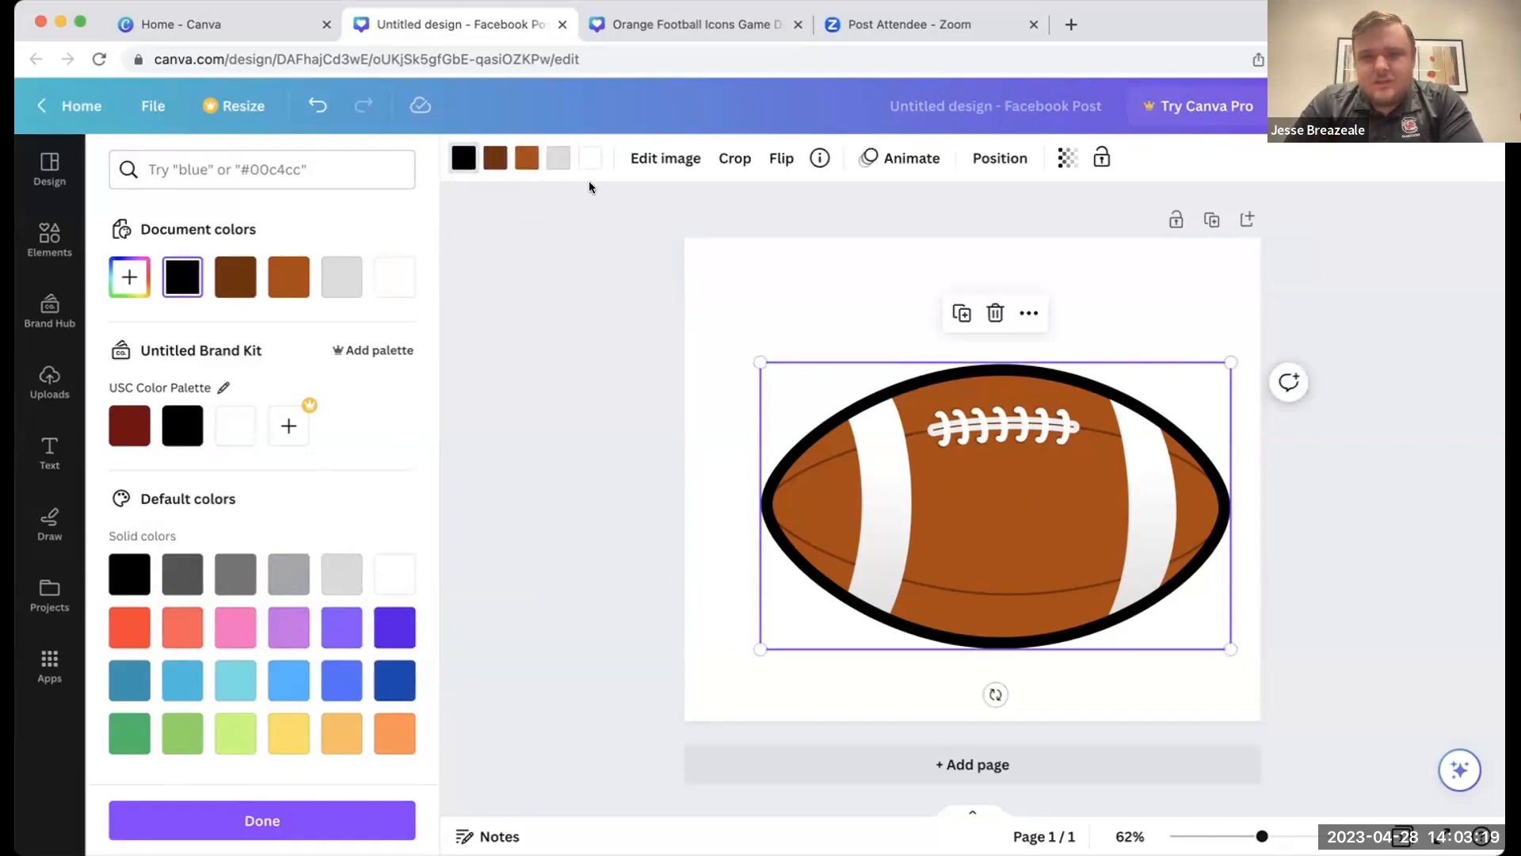
left_click(524, 159)
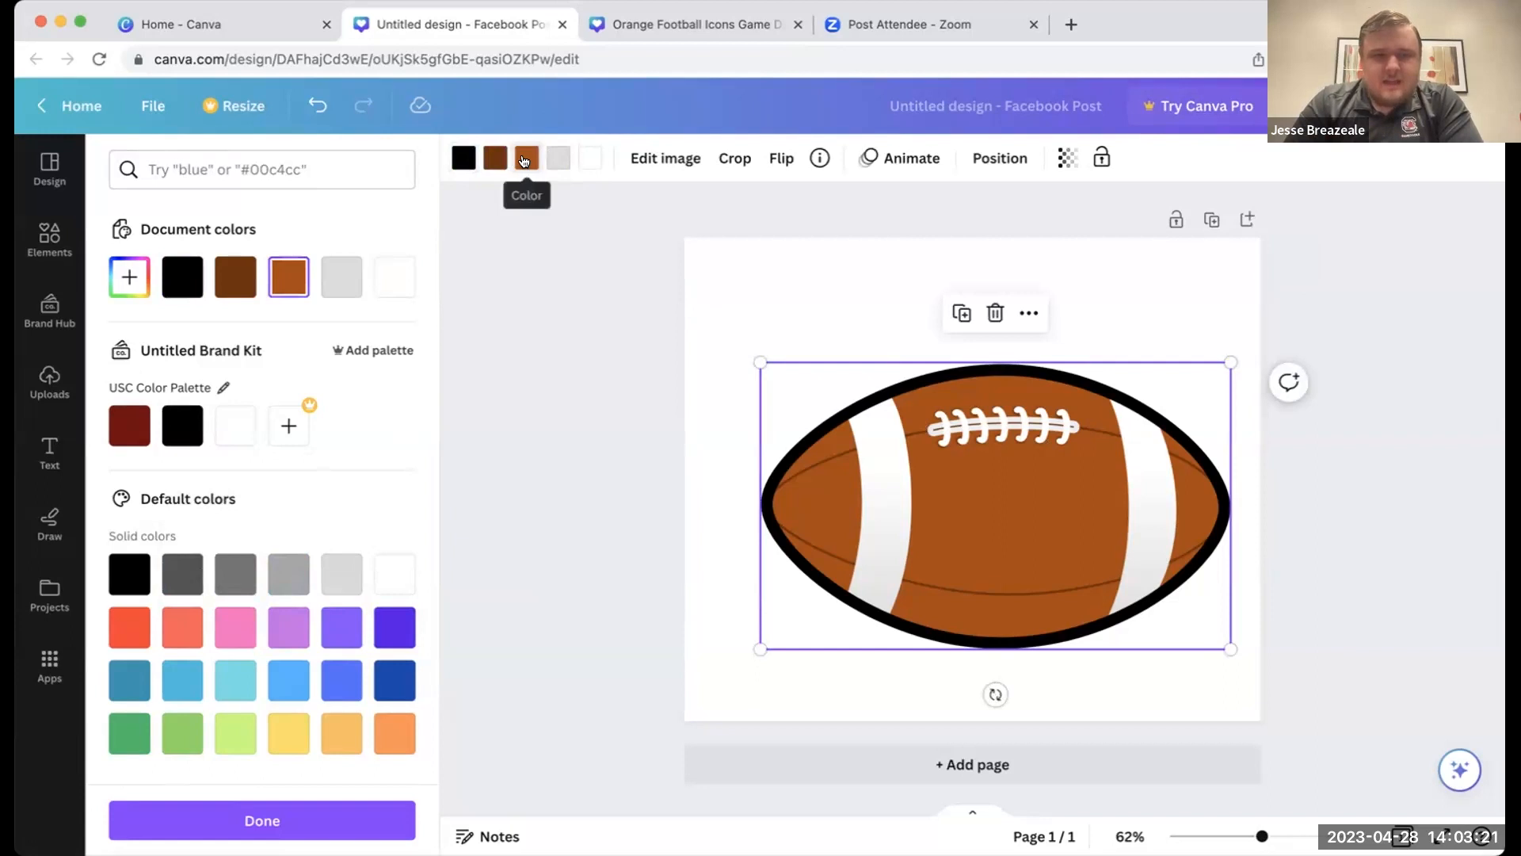
left_click(129, 425)
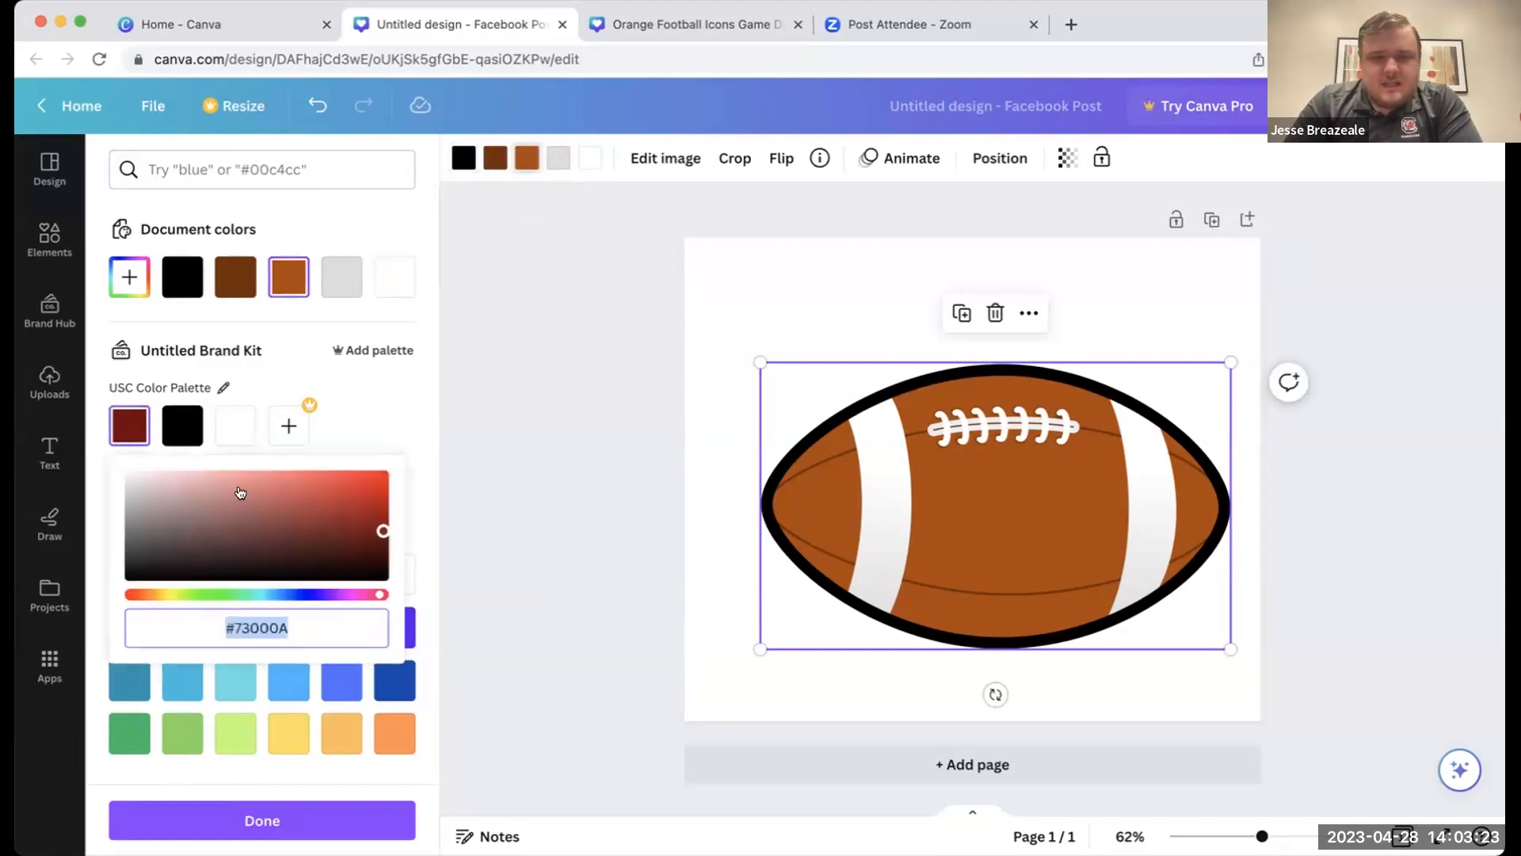
left_click(401, 415)
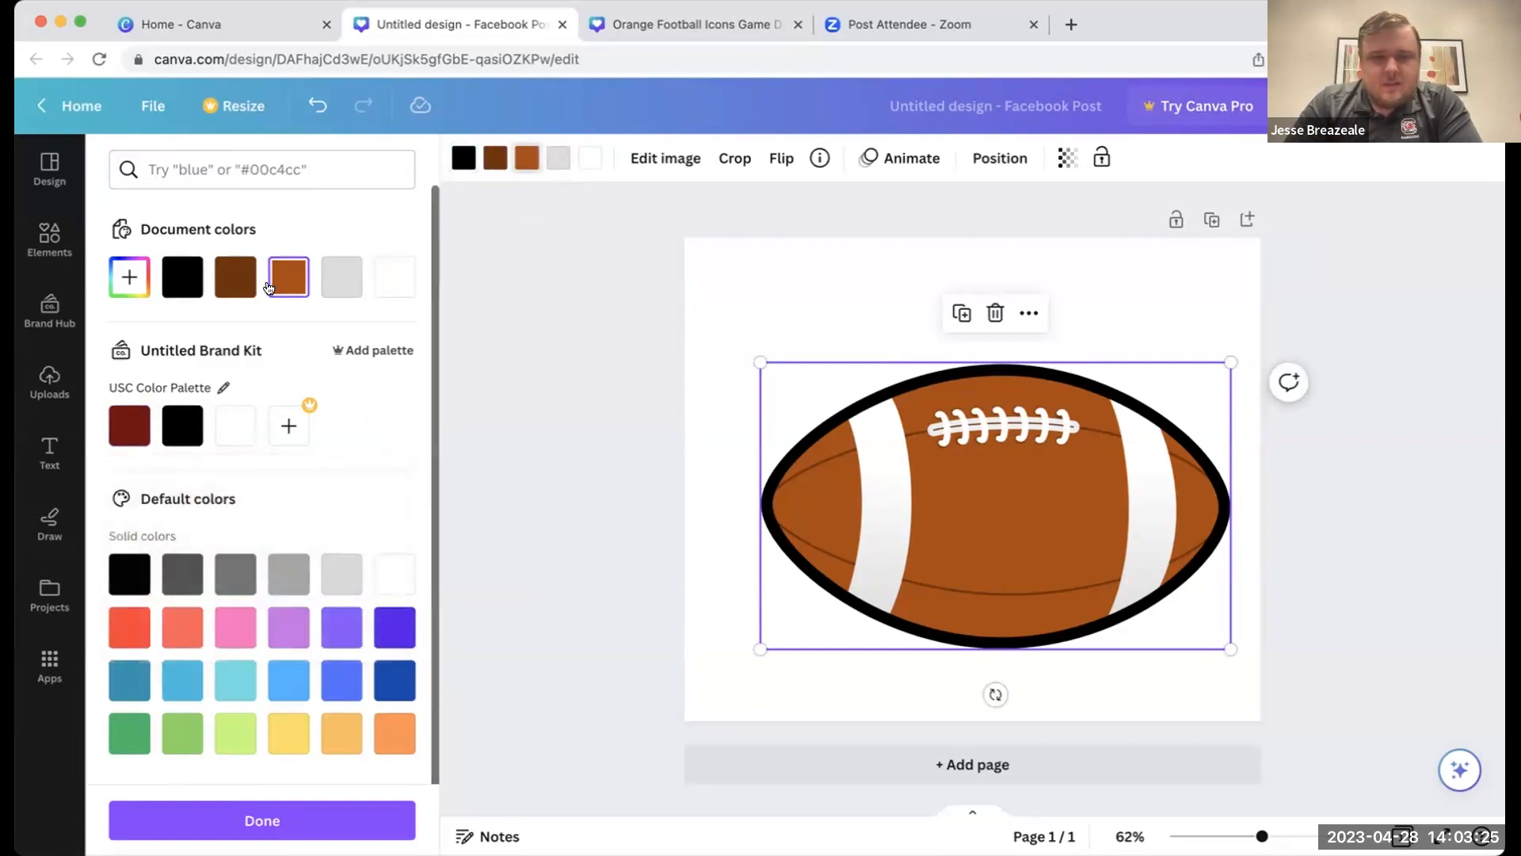
left_click(285, 279)
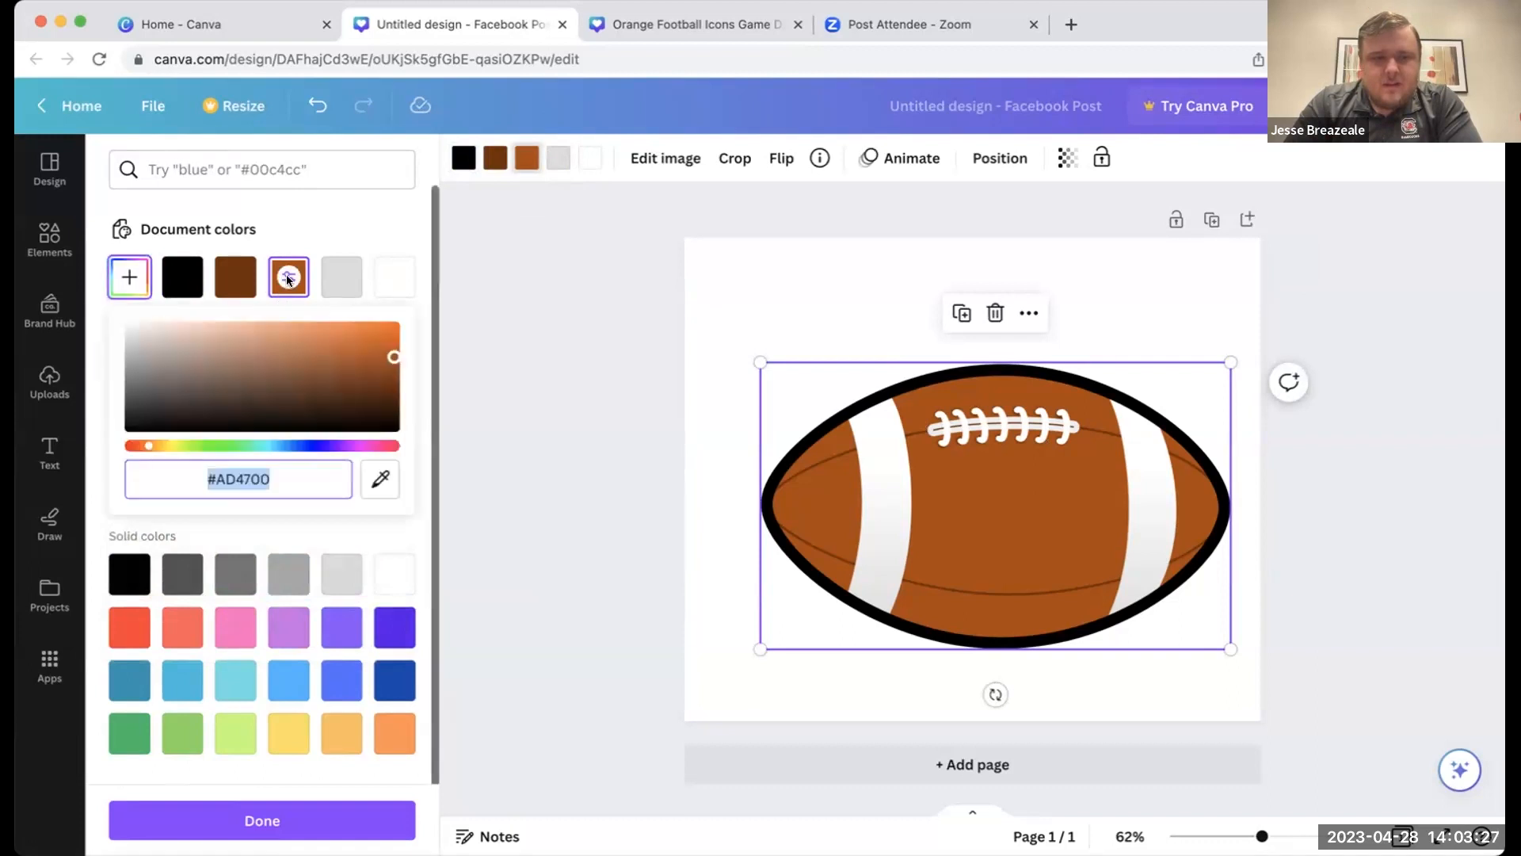
left_click(380, 480)
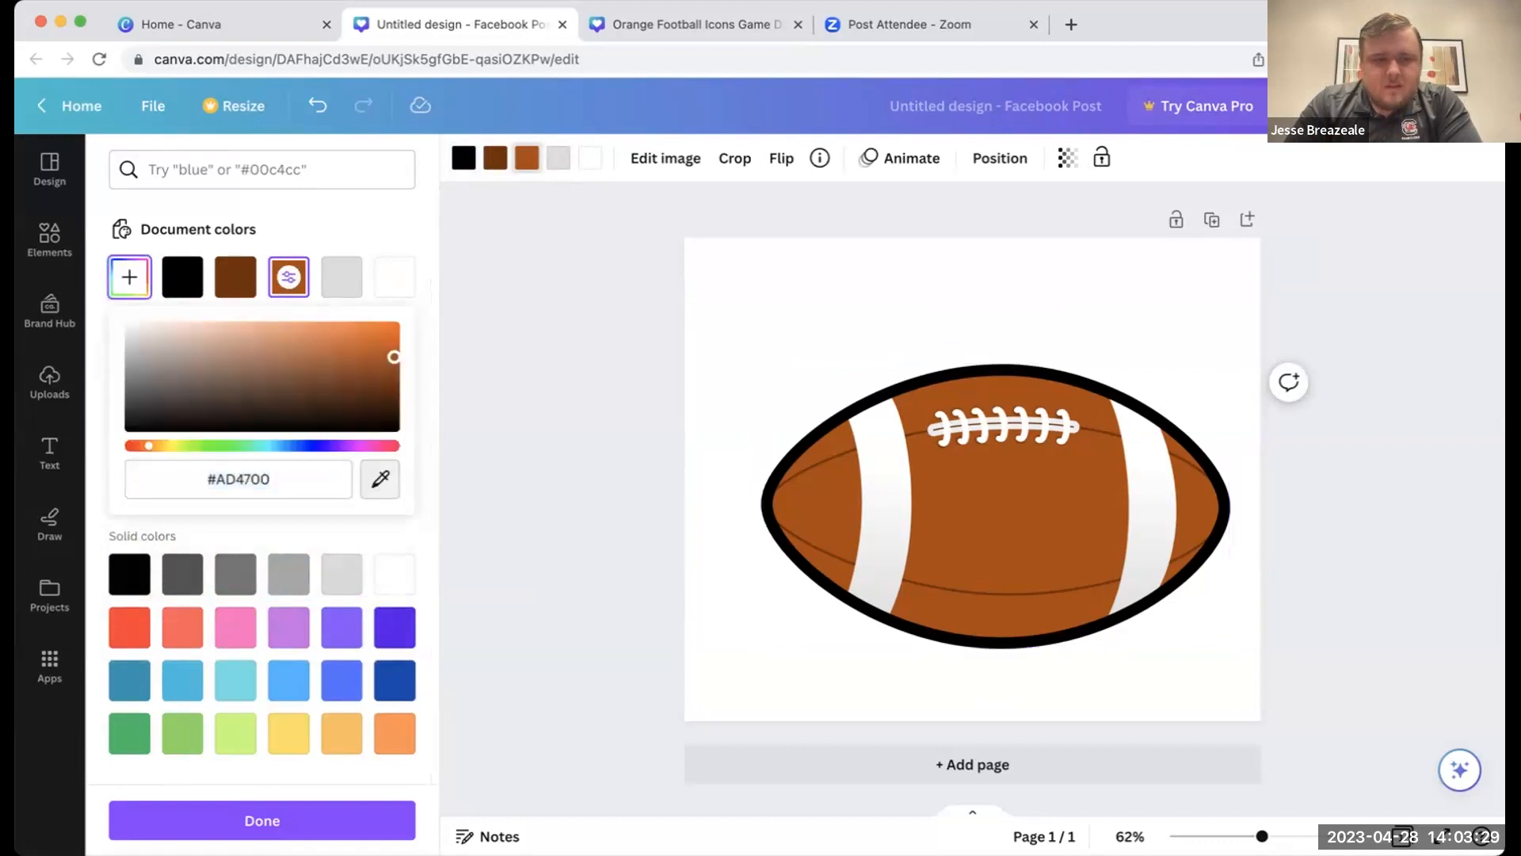
left_click(288, 279)
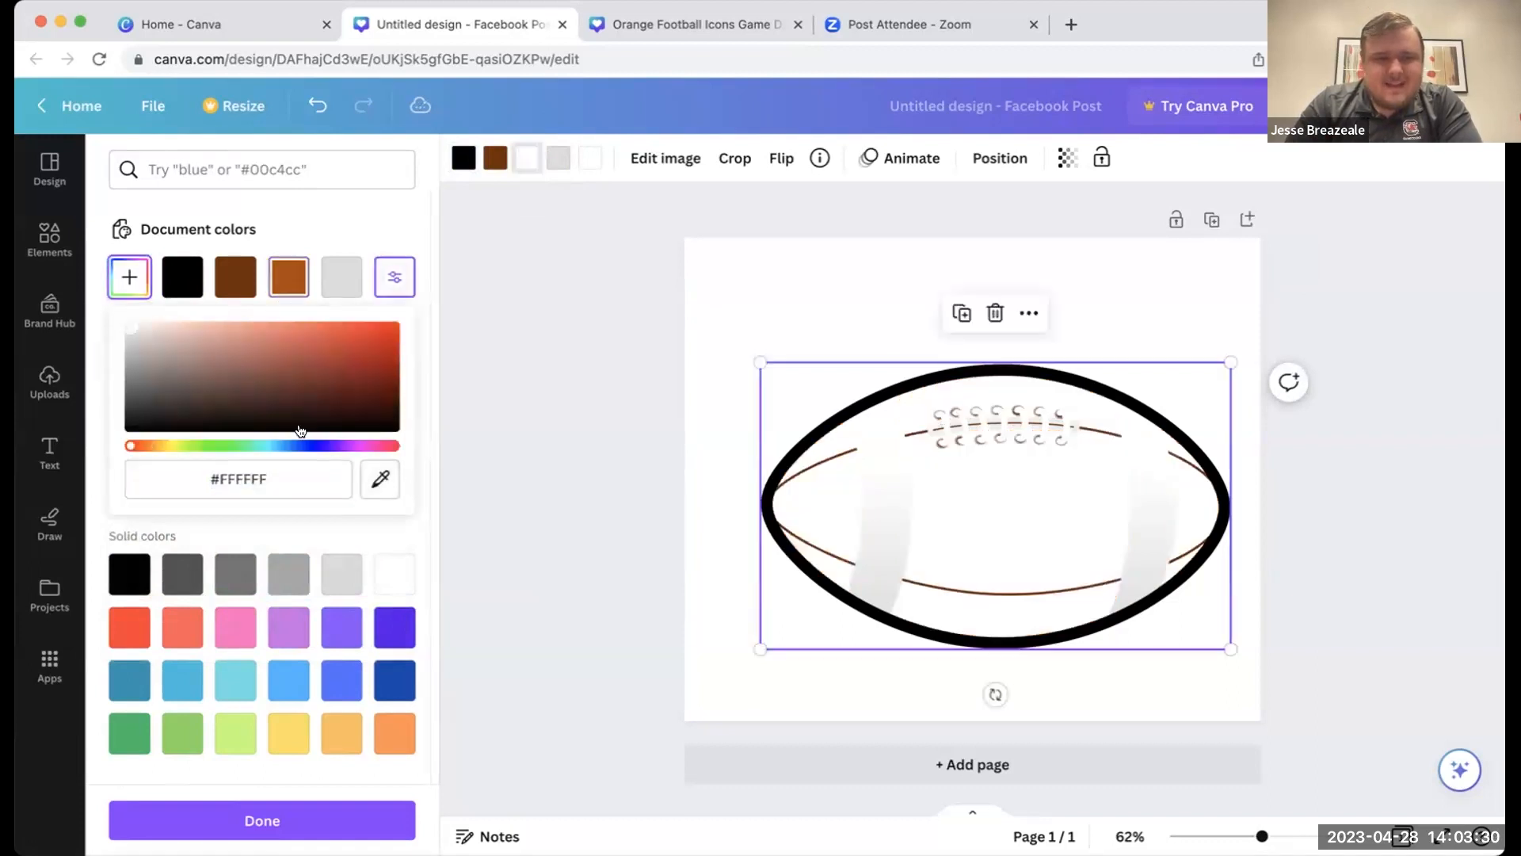
left_click(416, 372)
left_click(129, 429)
left_click(313, 357)
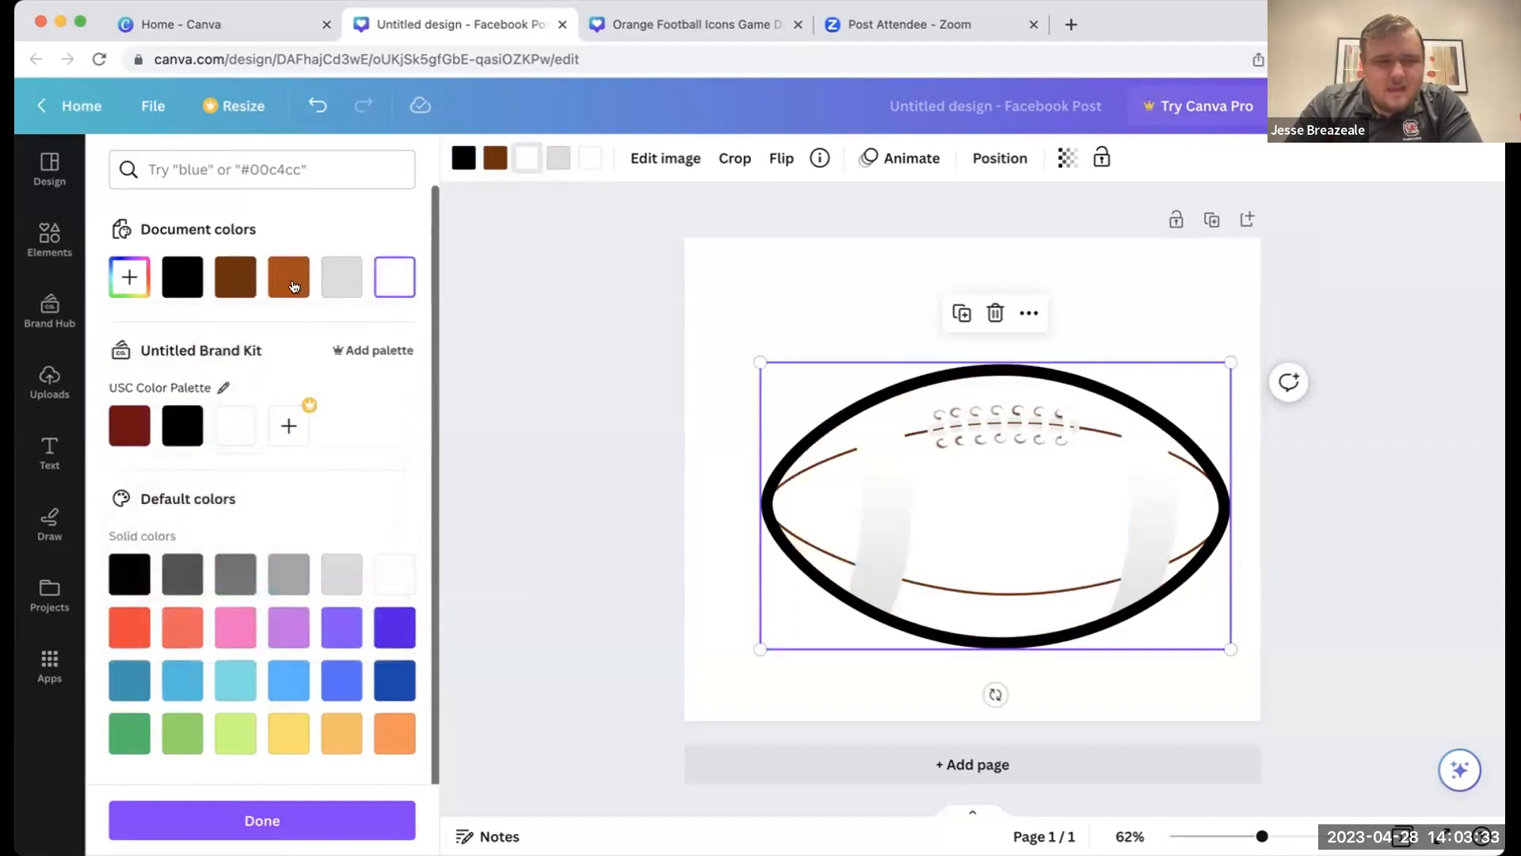
left_click(292, 283)
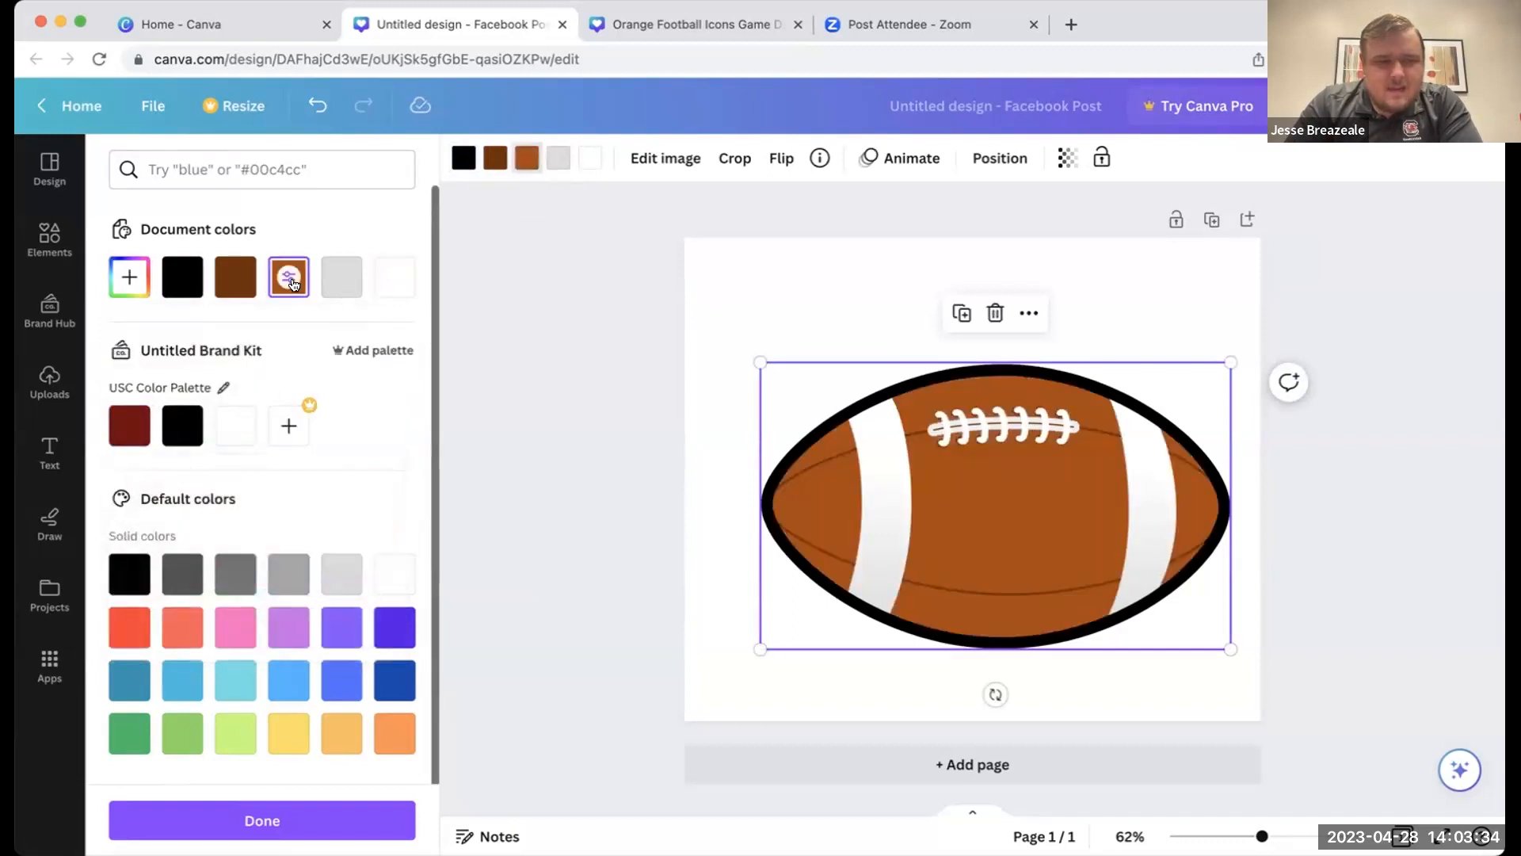
- Replace the football's orange-brown body colour with the custom dark red #73000A
left_click(130, 280)
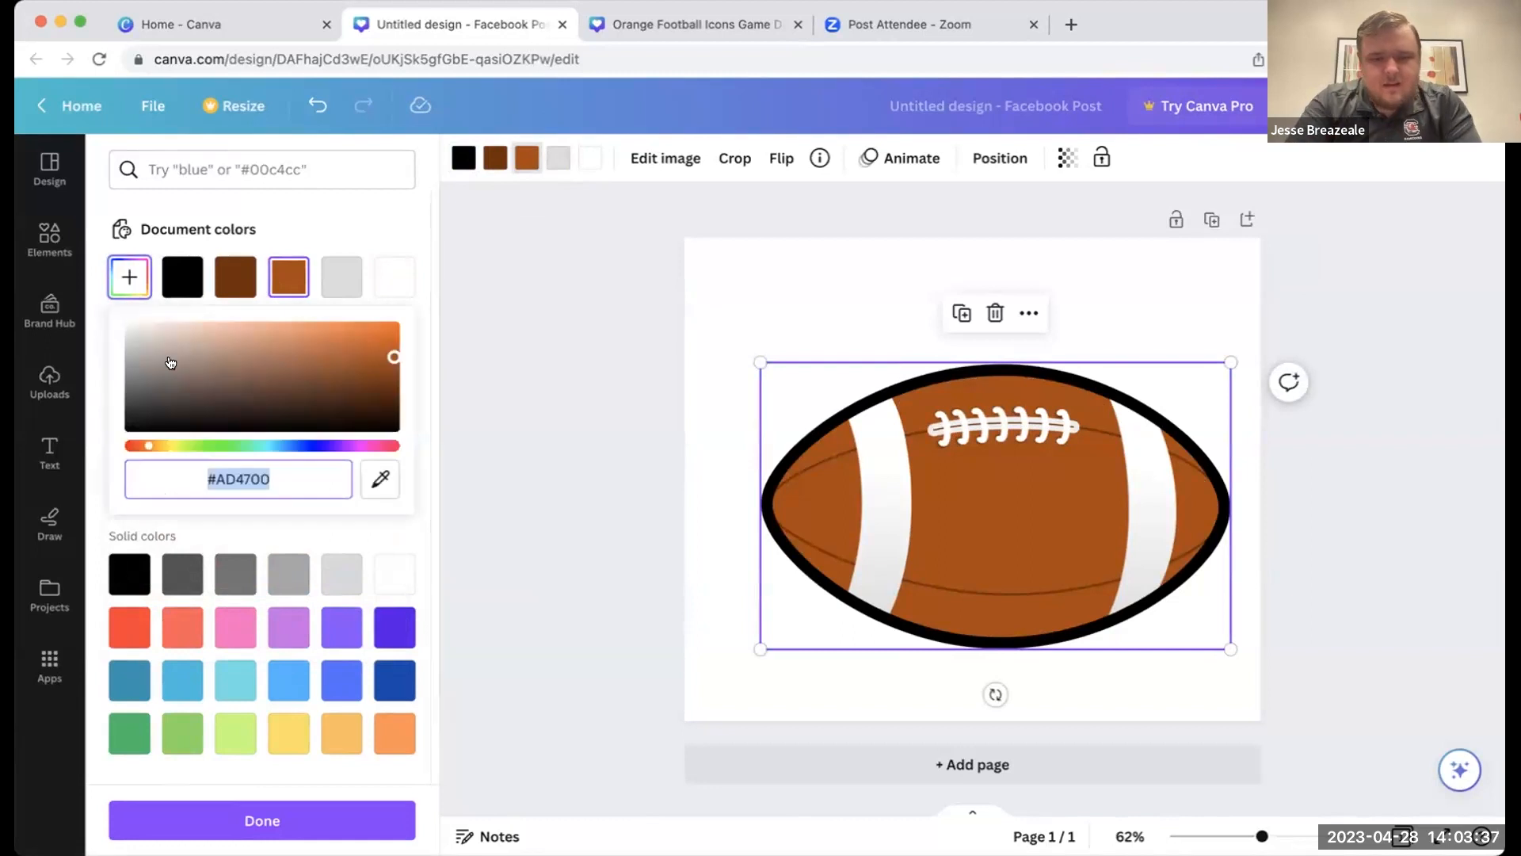
type("#7")
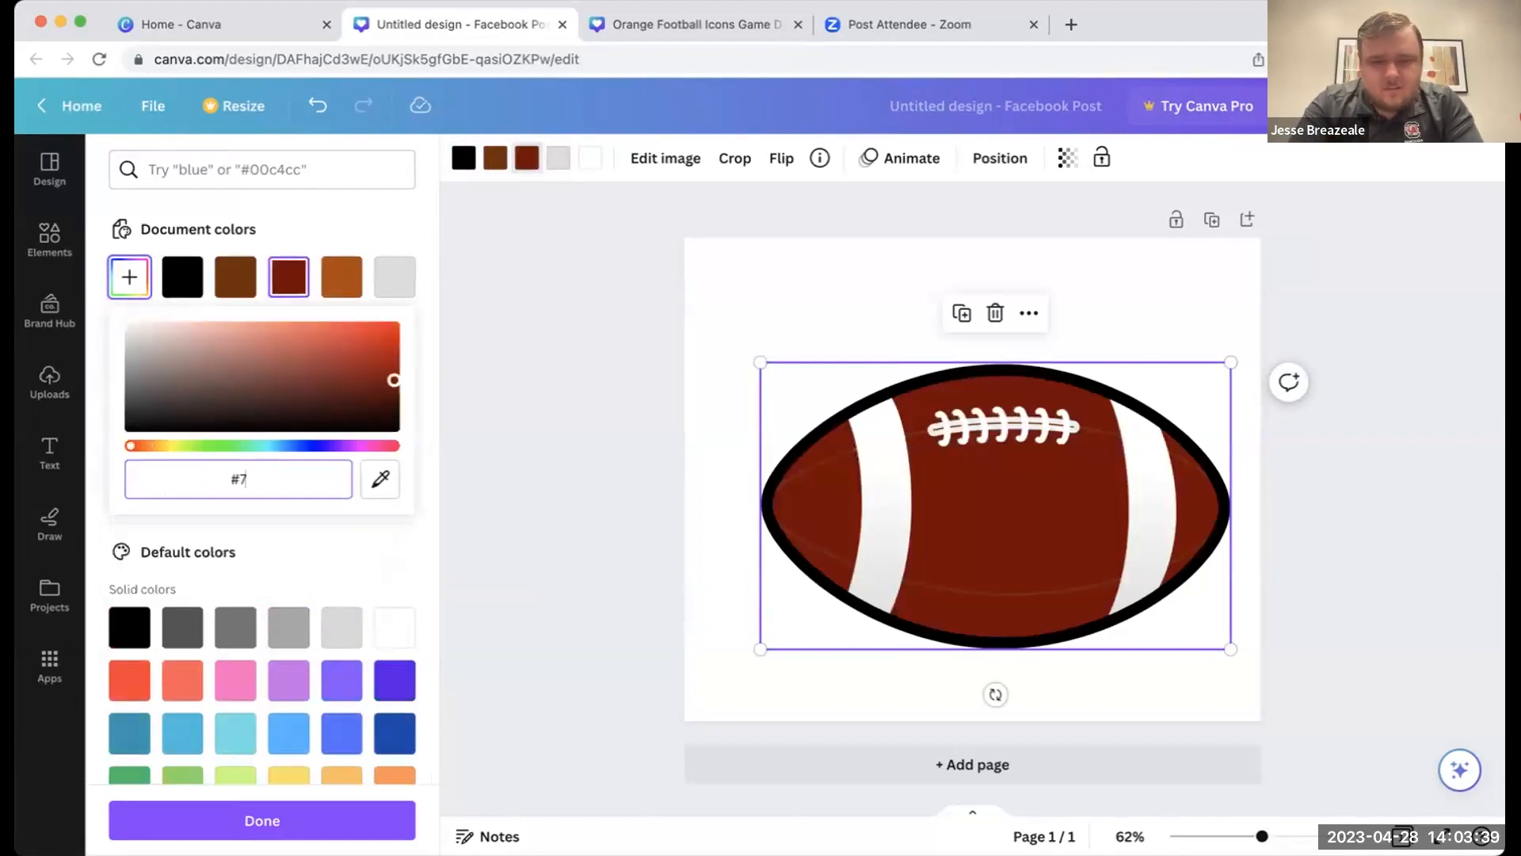
type("3000A")
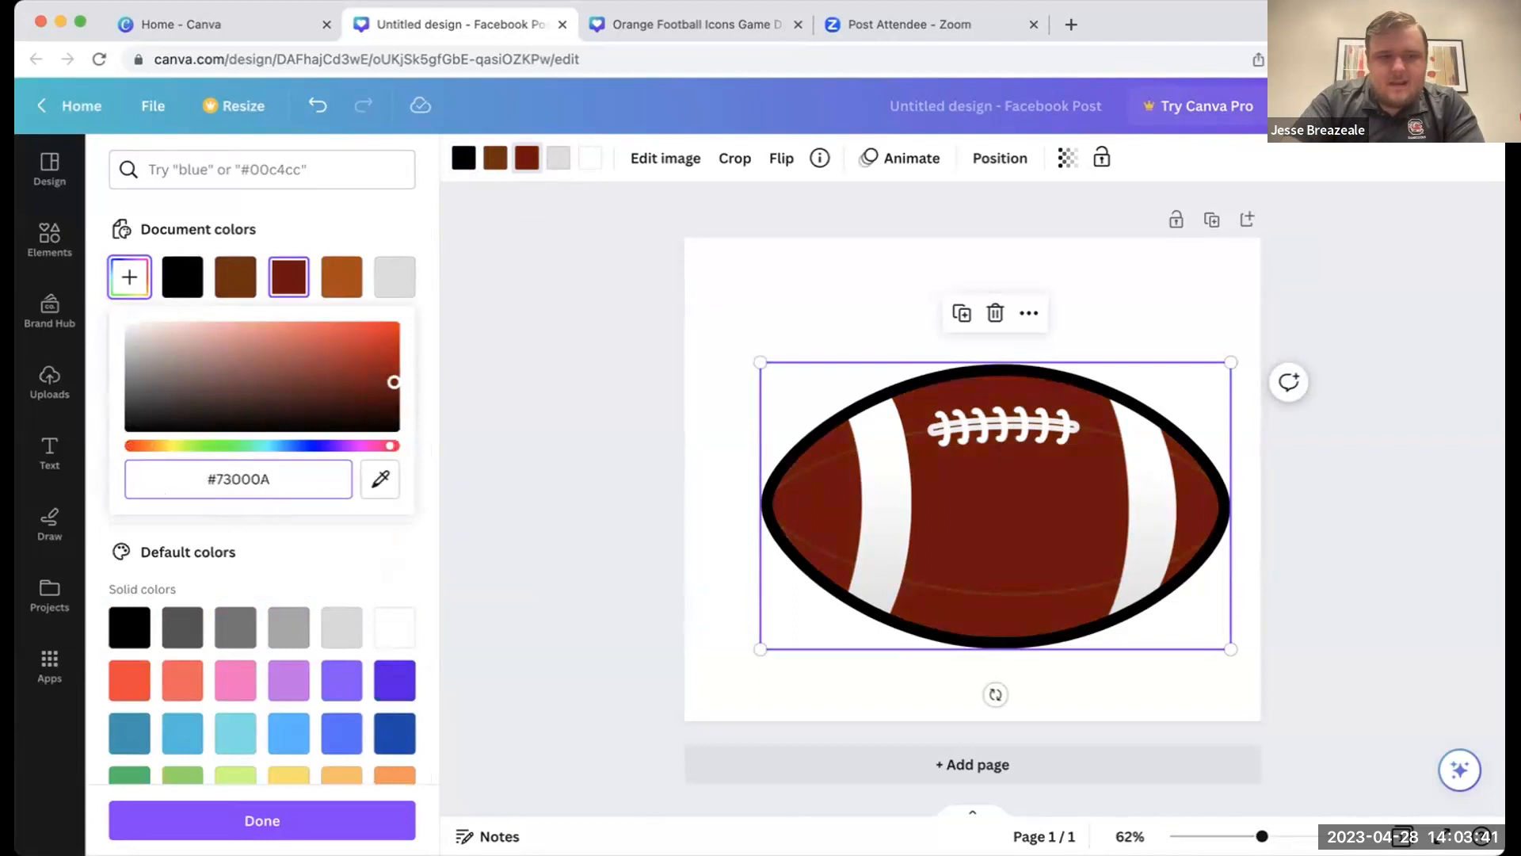
left_click(568, 320)
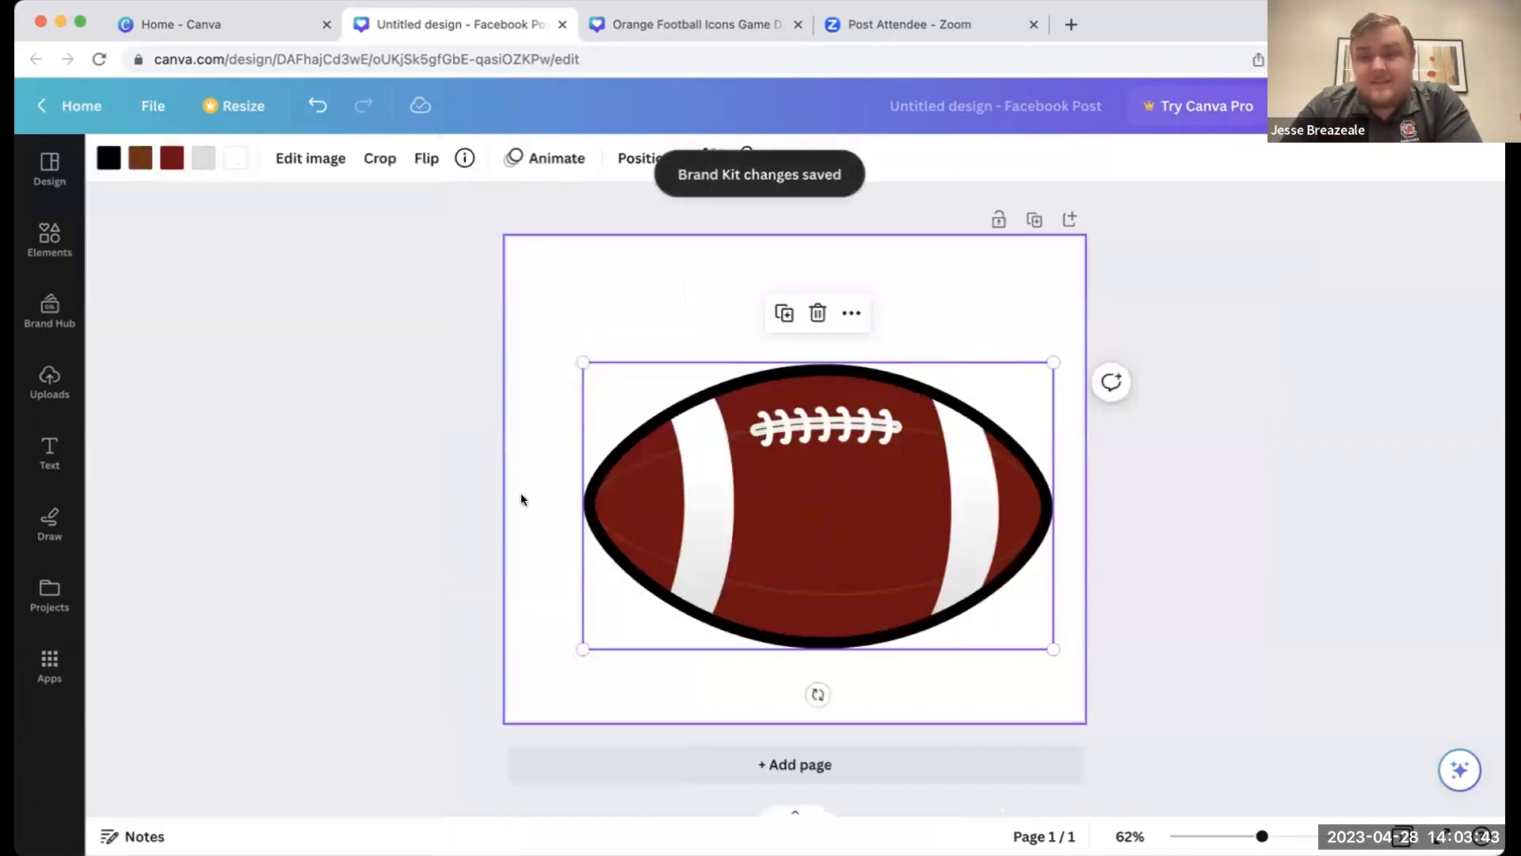
- Apply the USC palette's dark red to the football's light grey stripe shading and to the page background
left_click(203, 157)
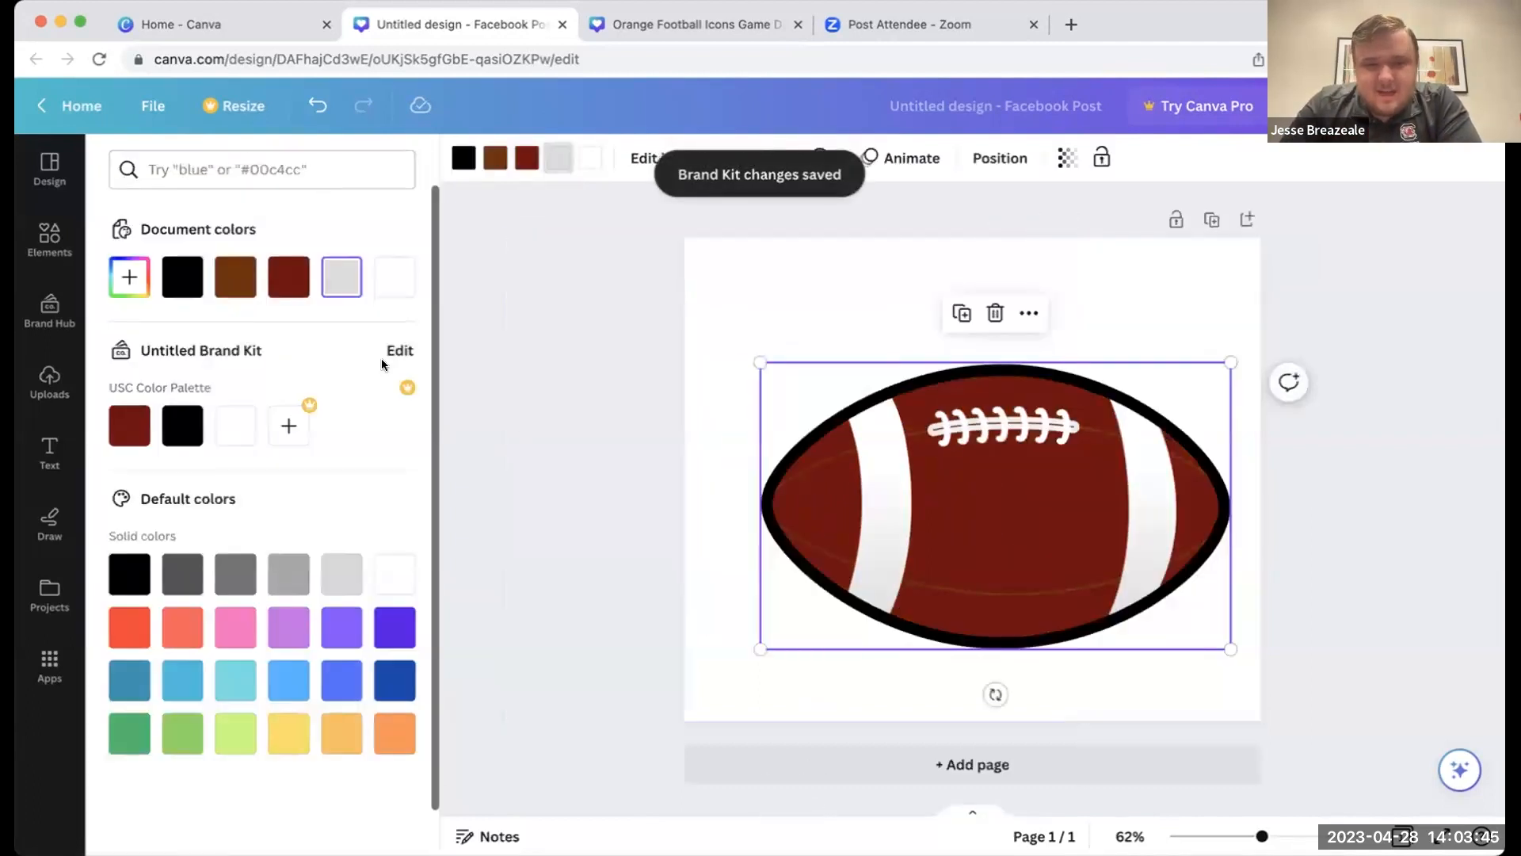
left_click(129, 425)
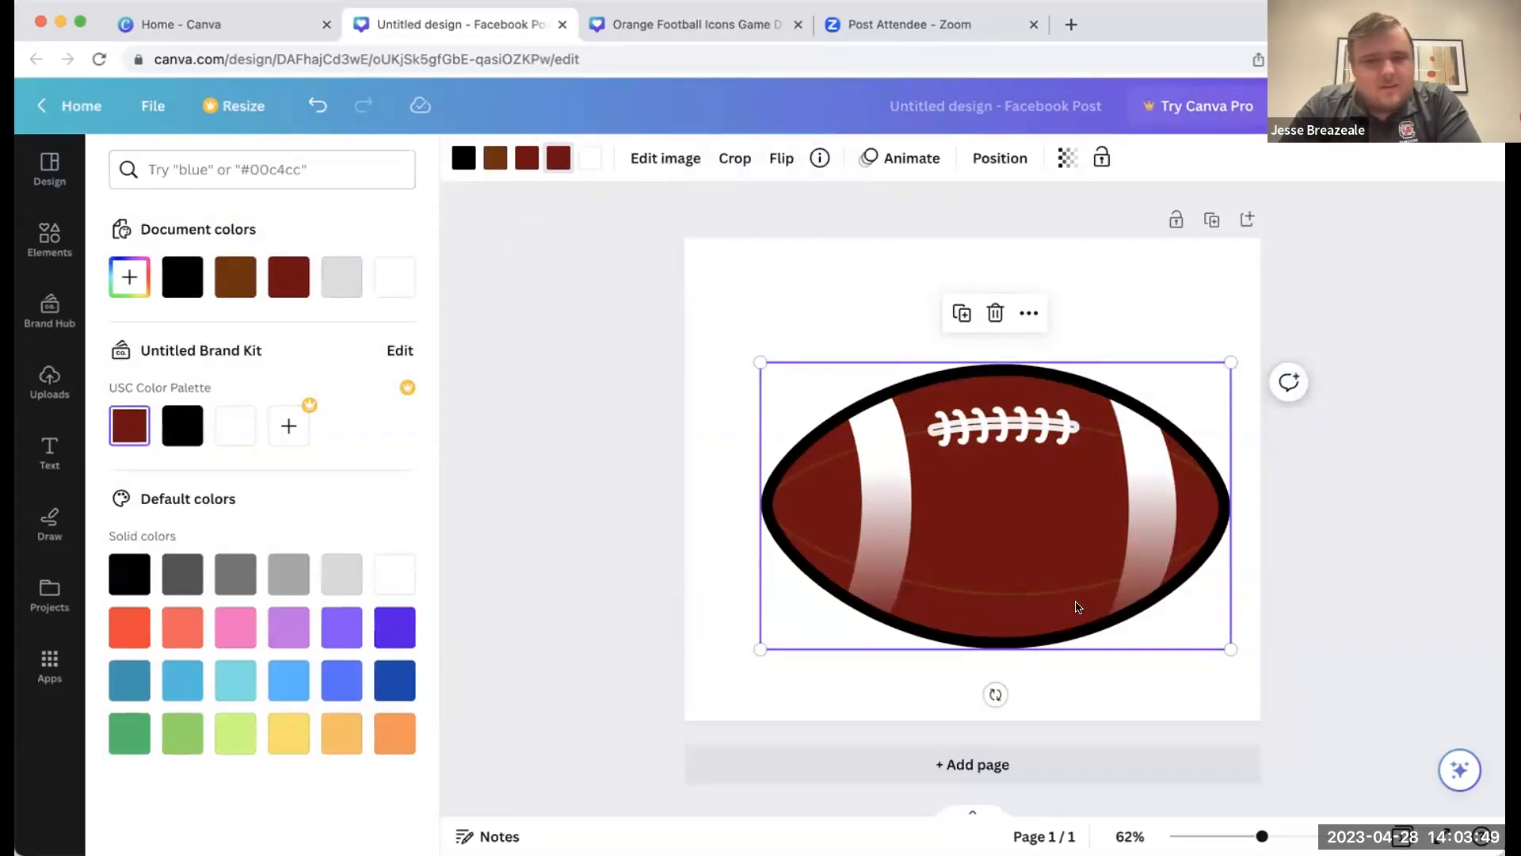
left_click(723, 342)
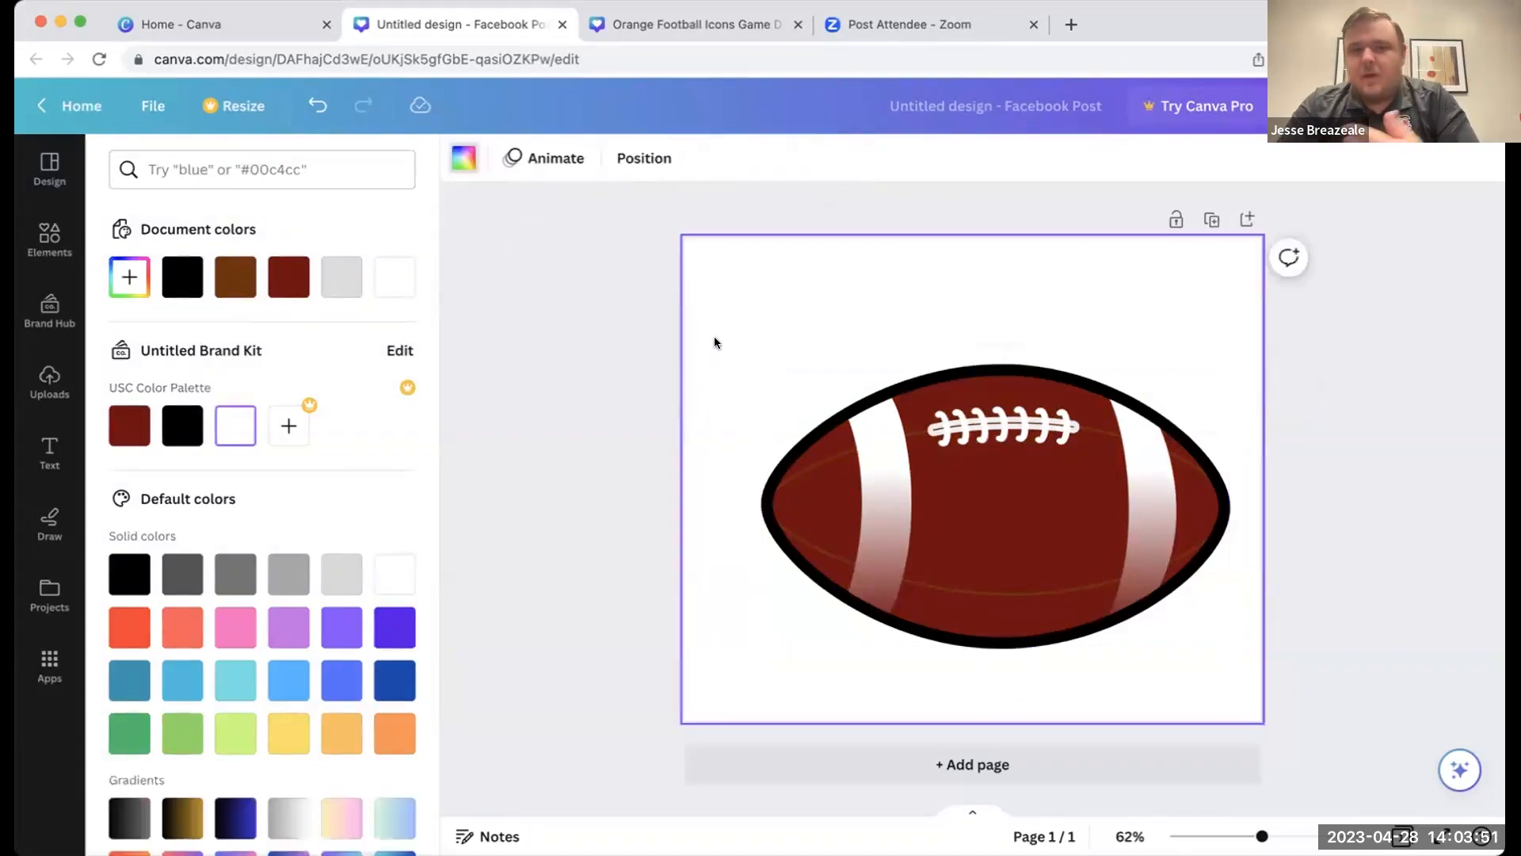
left_click(129, 426)
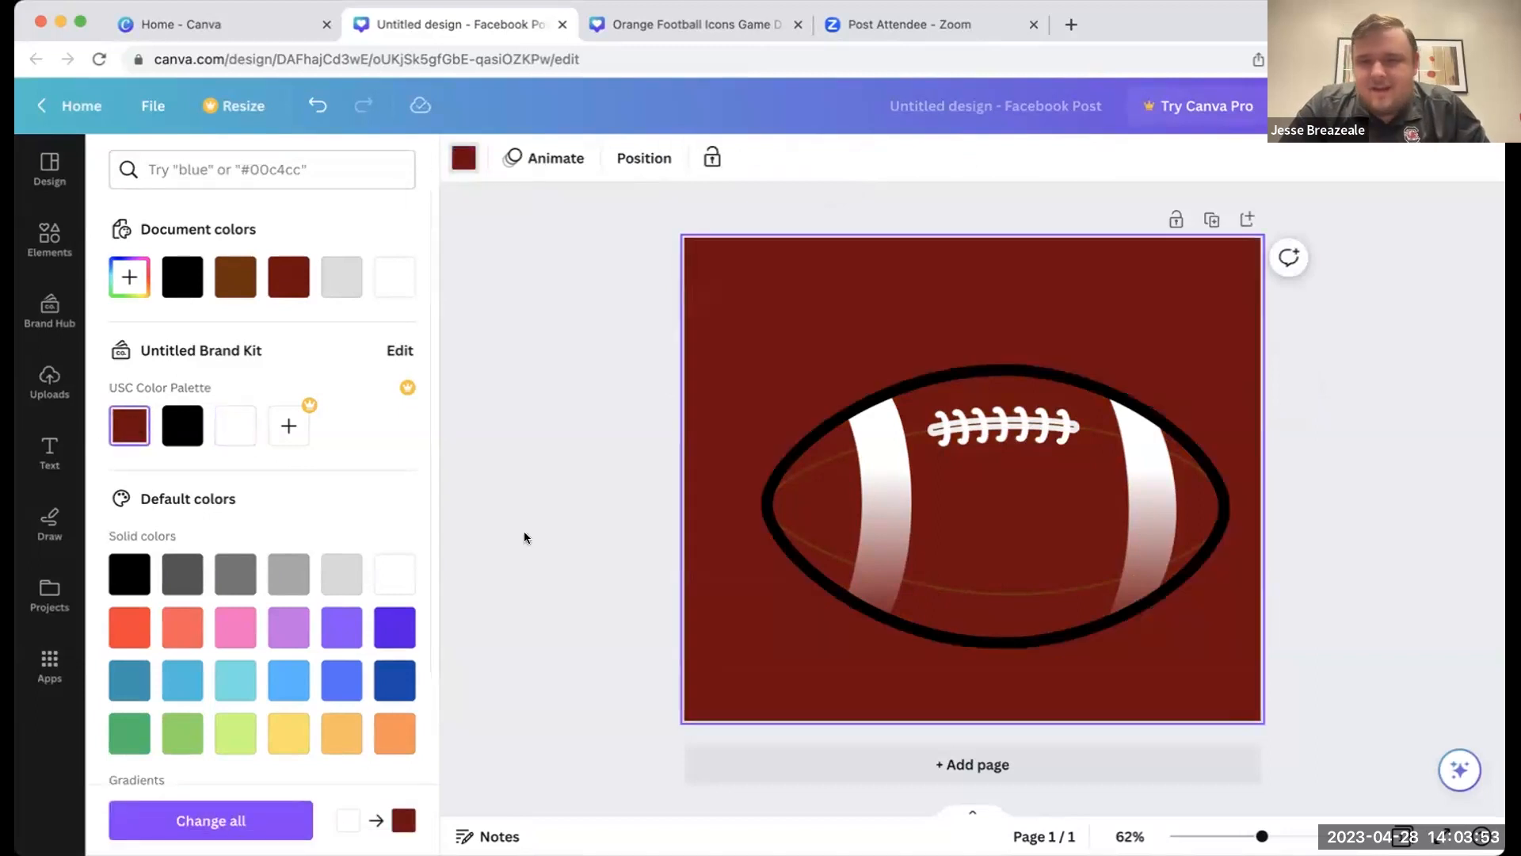
- Rotate the football graphic counterclockwise so it lies diagonally with its right end raised
left_click(881, 543)
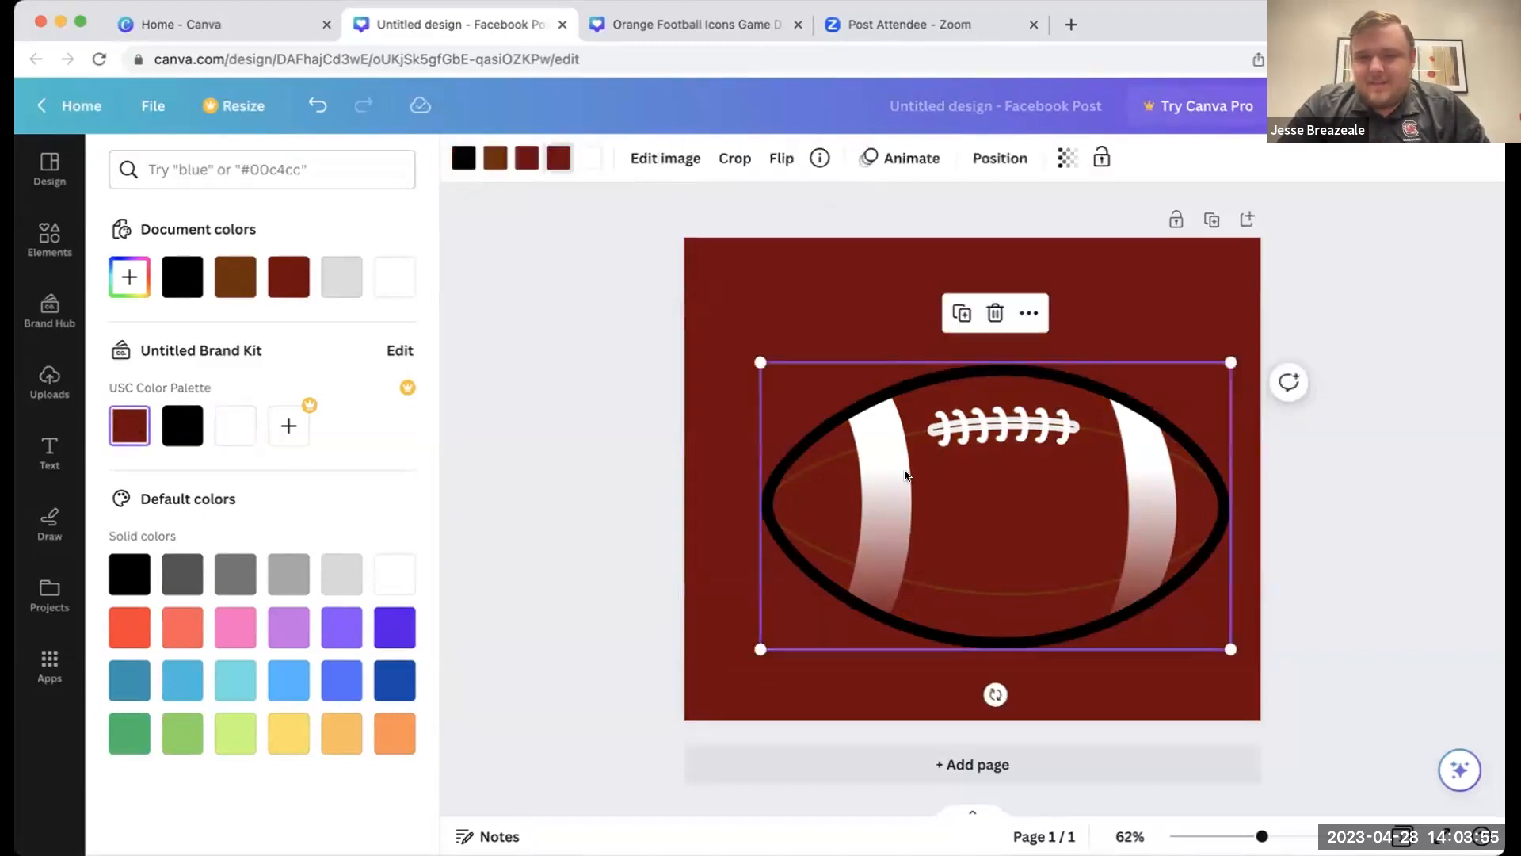
left_click_drag(995, 694, 1116, 650)
left_click(641, 387)
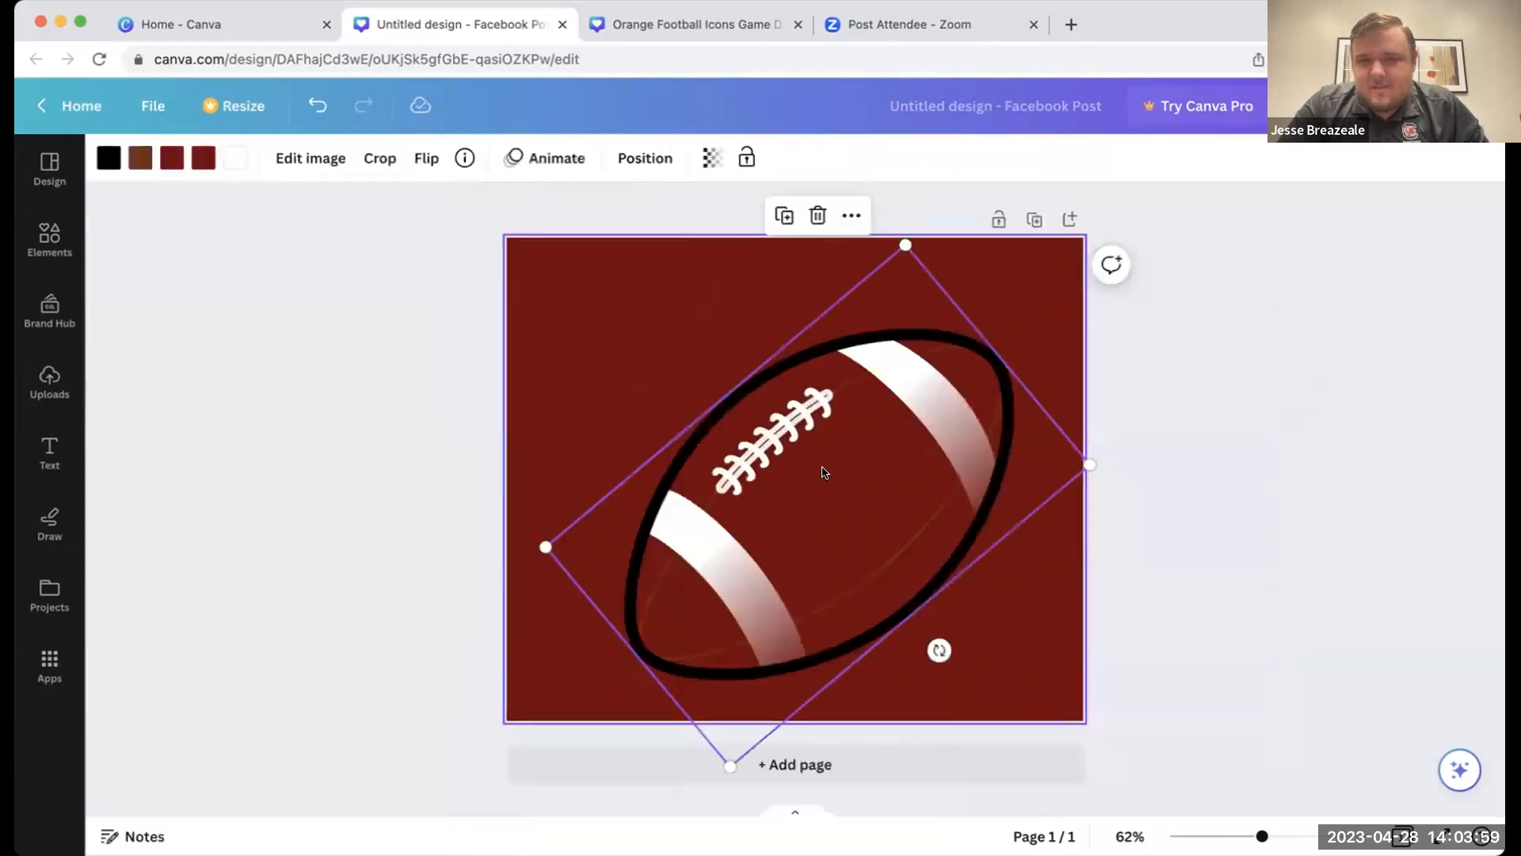
- Enlarge the football, tilt it more steeply and place it so it runs off the page's right and lower edges
left_click_drag(730, 766, 710, 828)
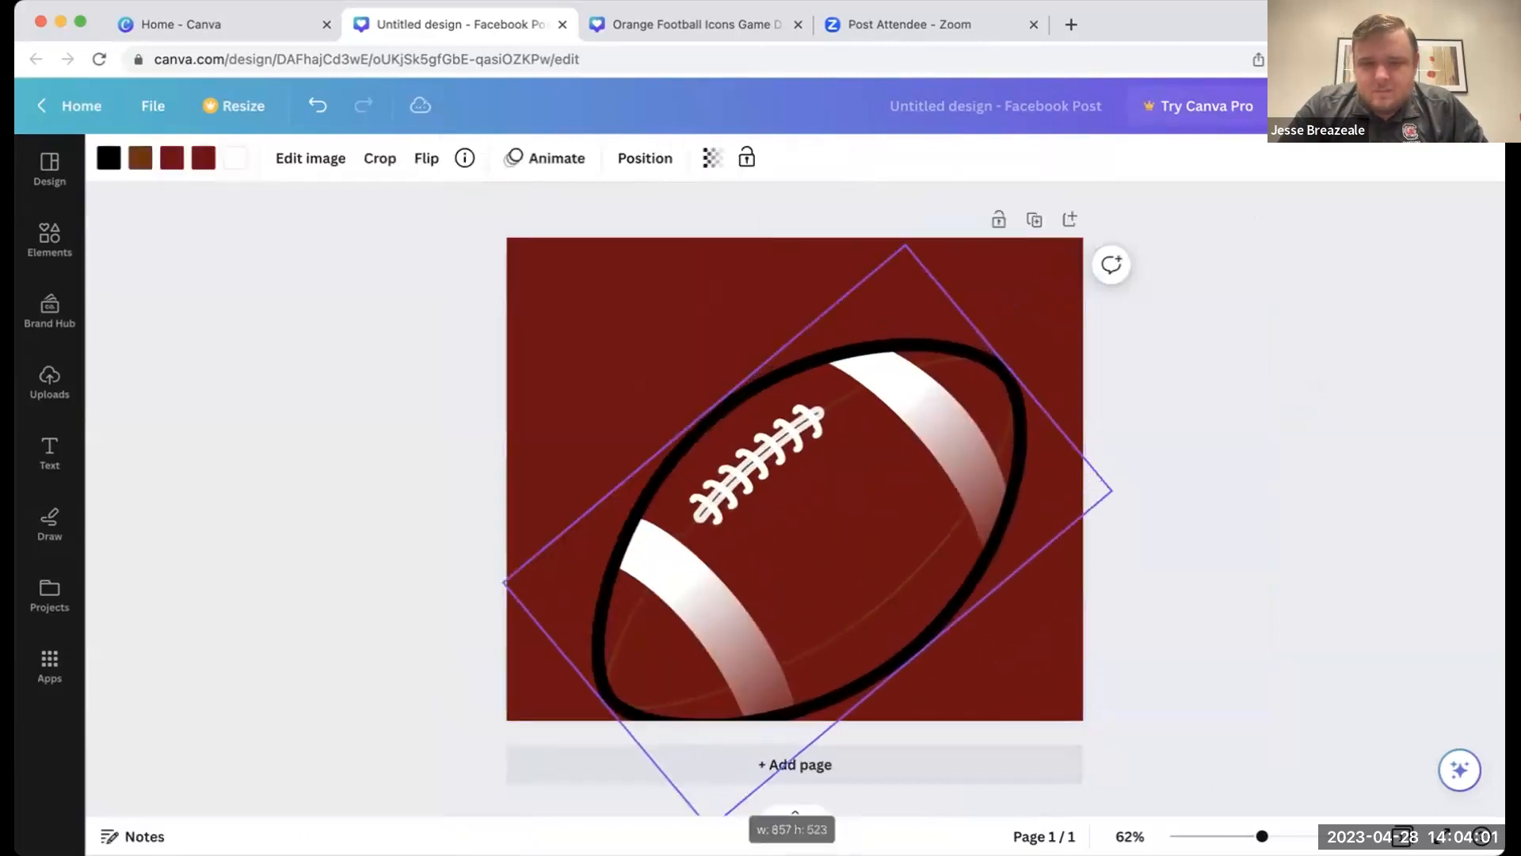
left_click_drag(940, 724, 995, 654)
left_click_drag(874, 613, 1078, 577)
left_click_drag(710, 695, 578, 735)
left_click_drag(846, 598, 889, 594)
left_click(620, 476)
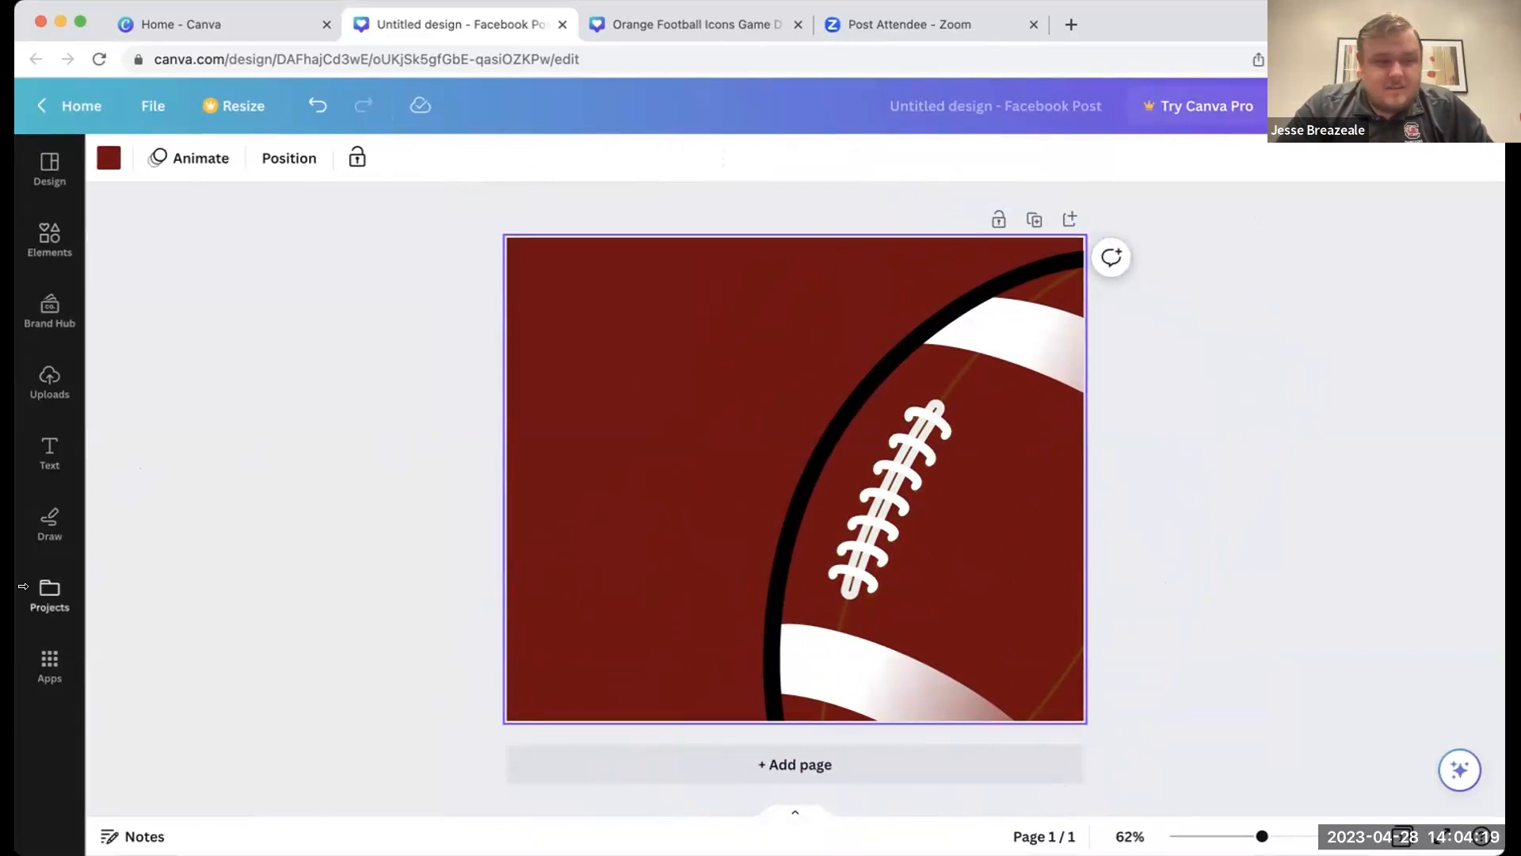
- Add the heading "USC vs. CLEMSON WATCH PARTY" and place it near the top of the page
left_click(49, 451)
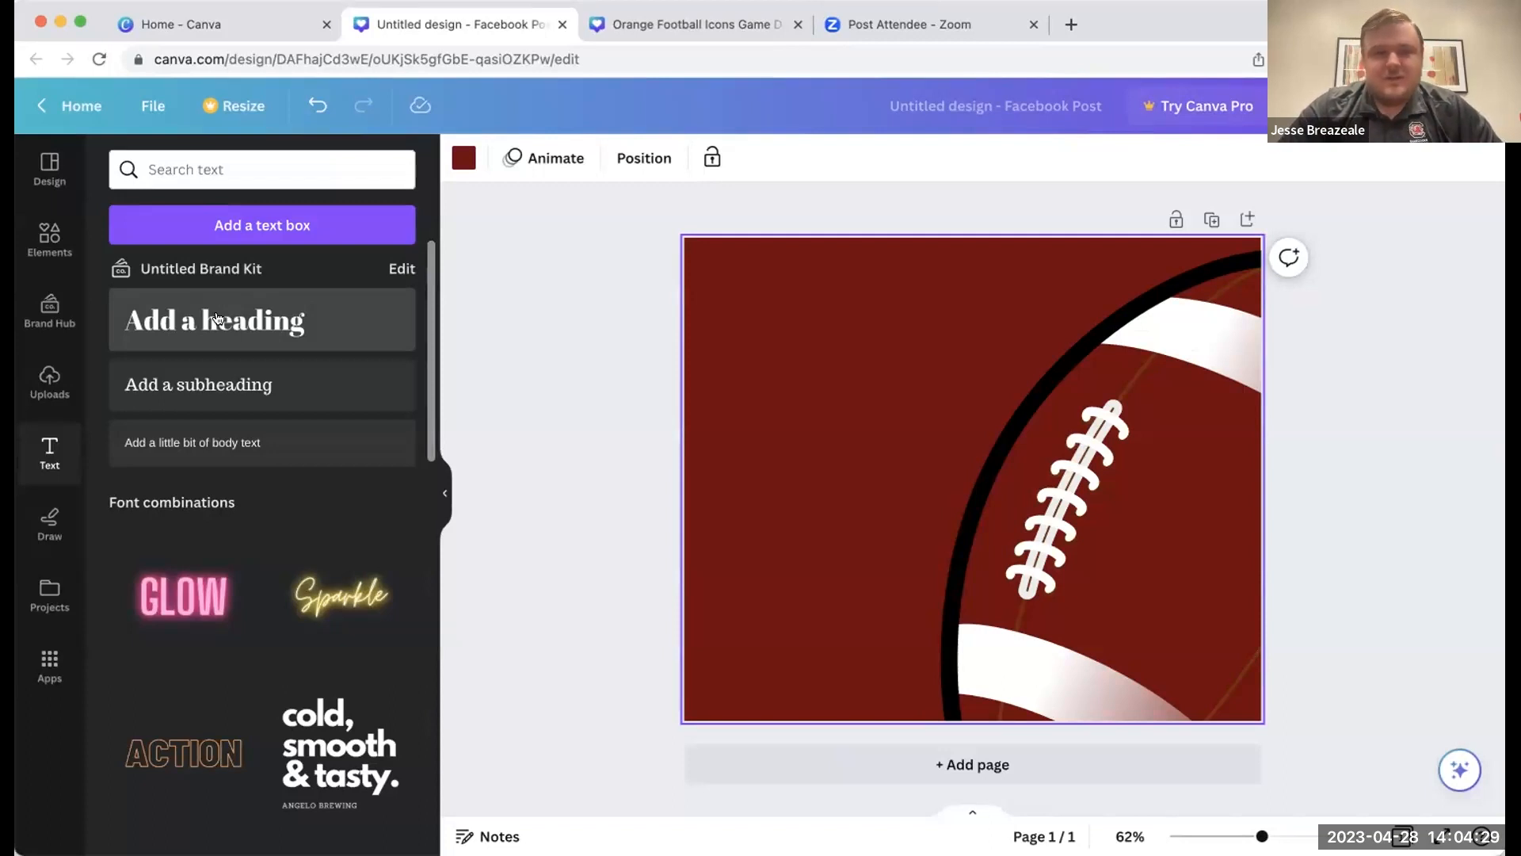
left_click(218, 318)
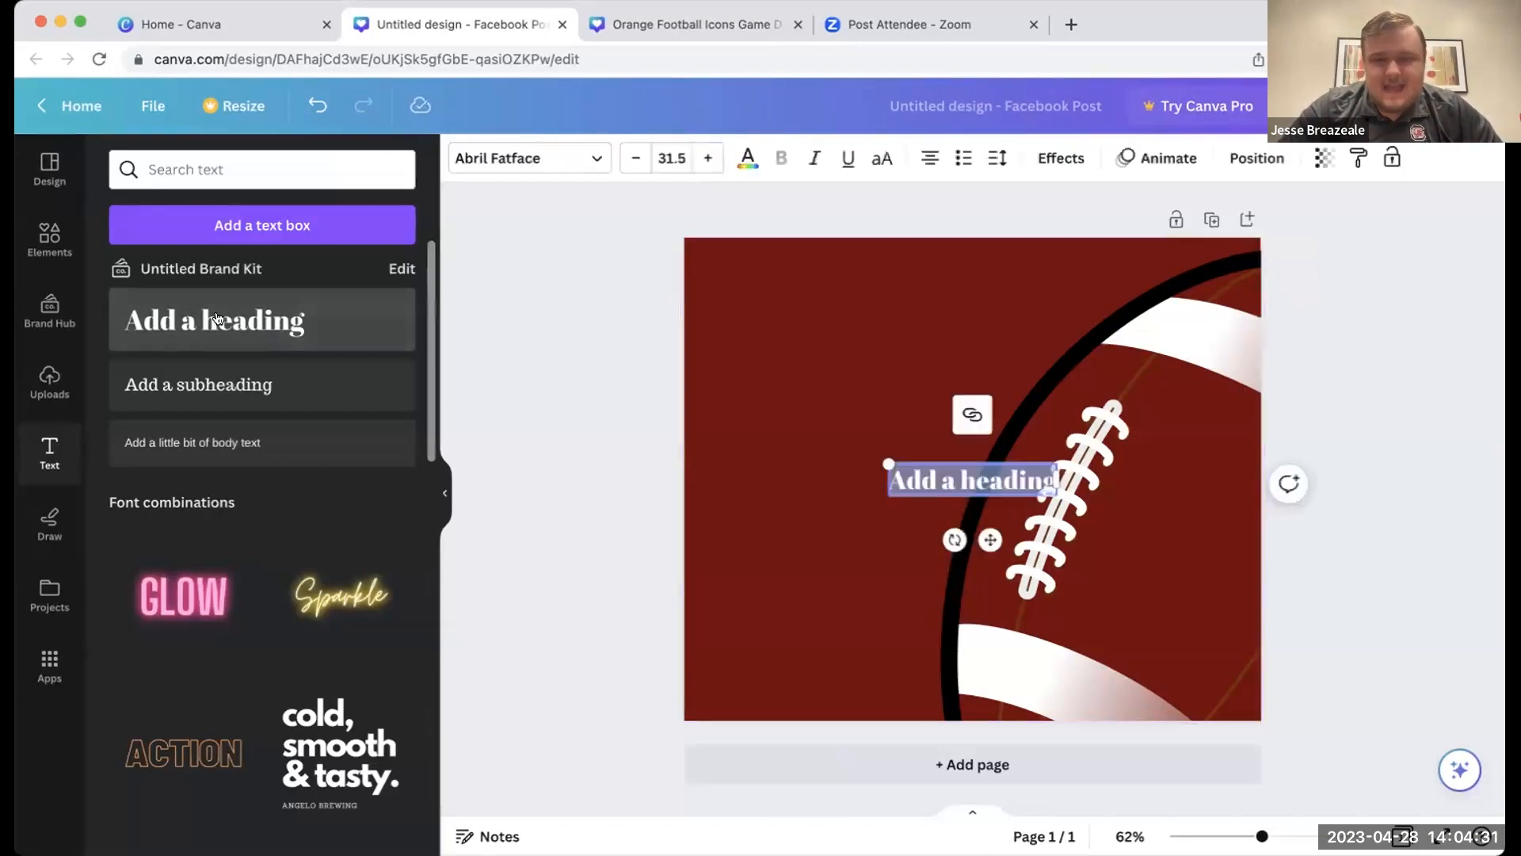
type("USC vs. CLEMSON WATCH PARTY")
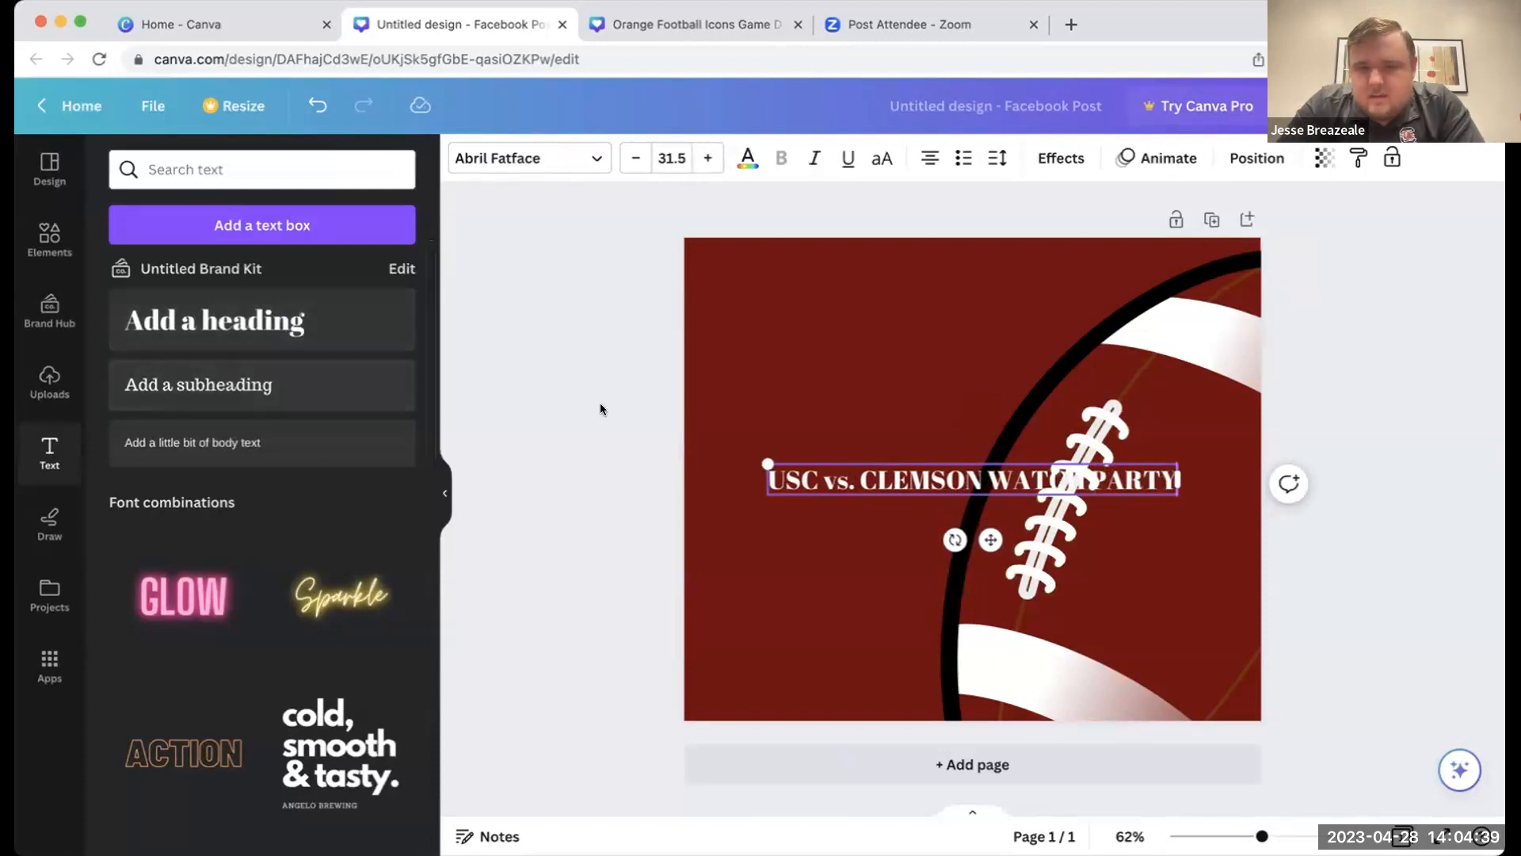
left_click_drag(990, 539, 942, 332)
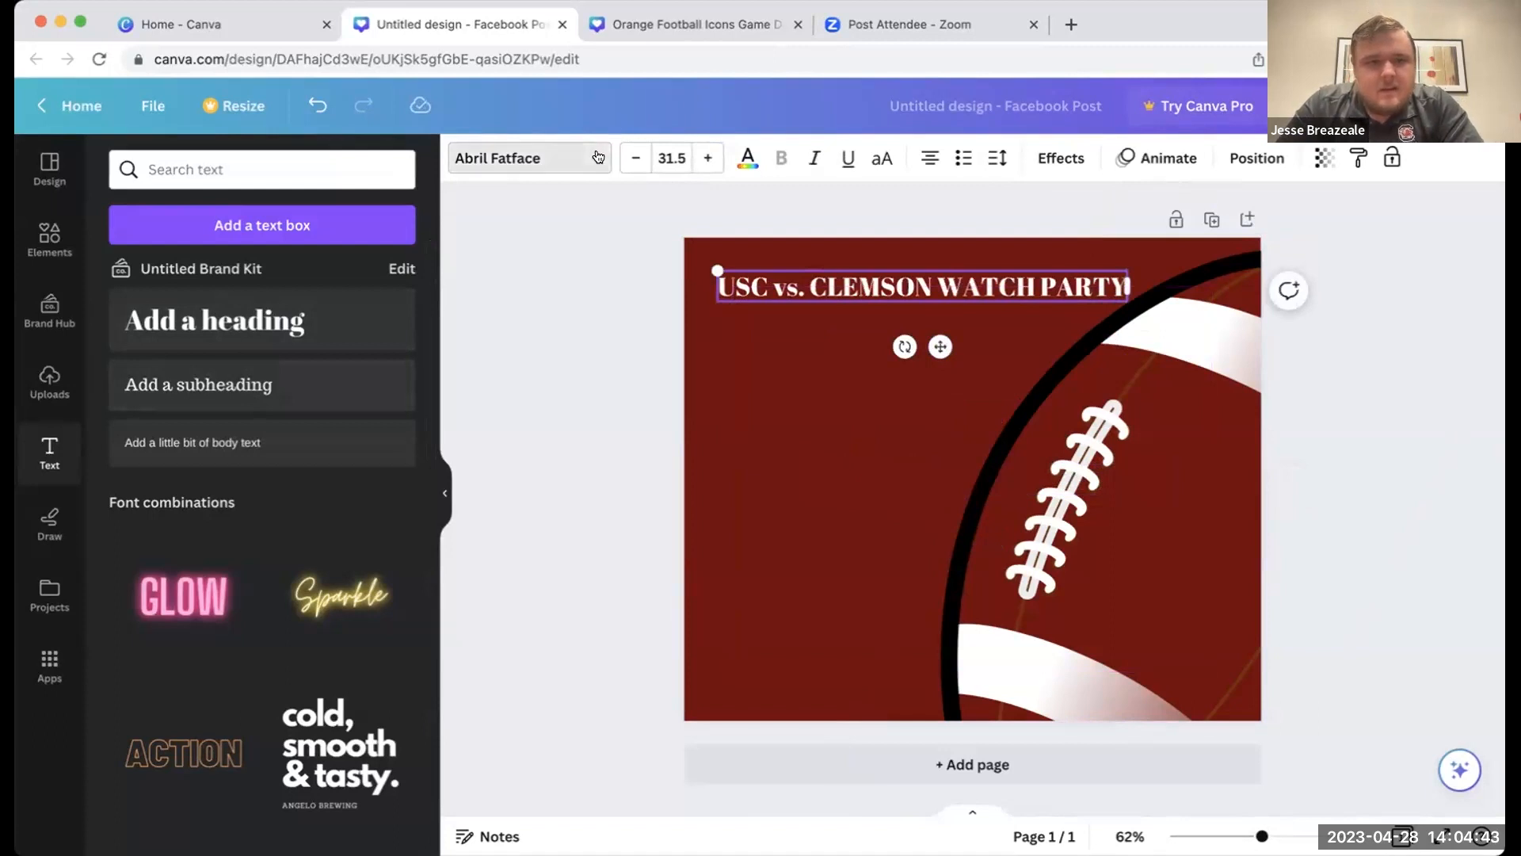
- Browse the available fonts for the heading and search them for "gali" and "gal"
left_click(597, 157)
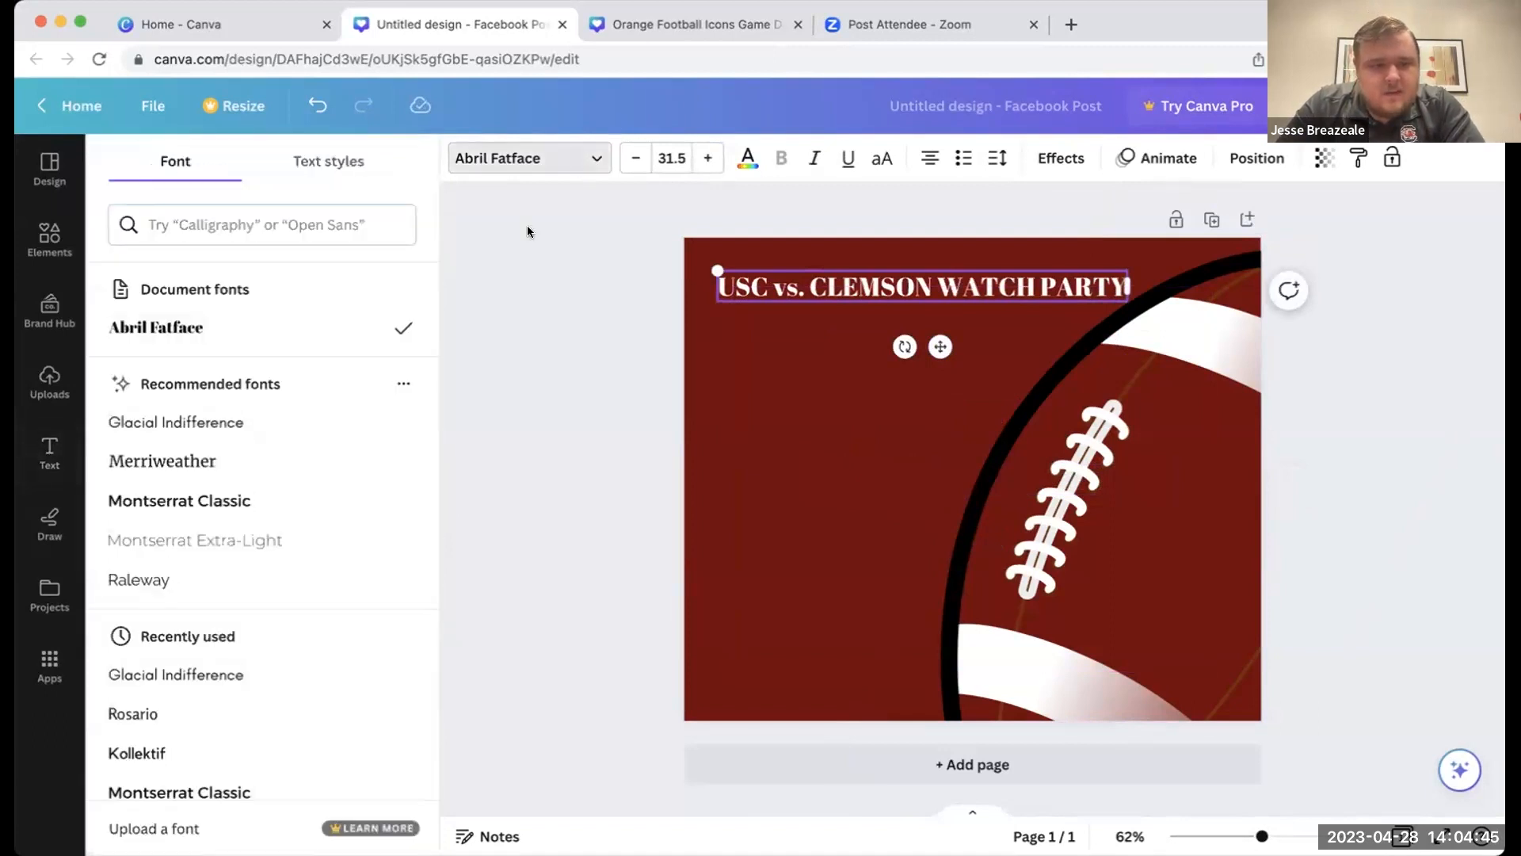
scroll(235, 591, "down", 5)
left_click(270, 224)
type("gali")
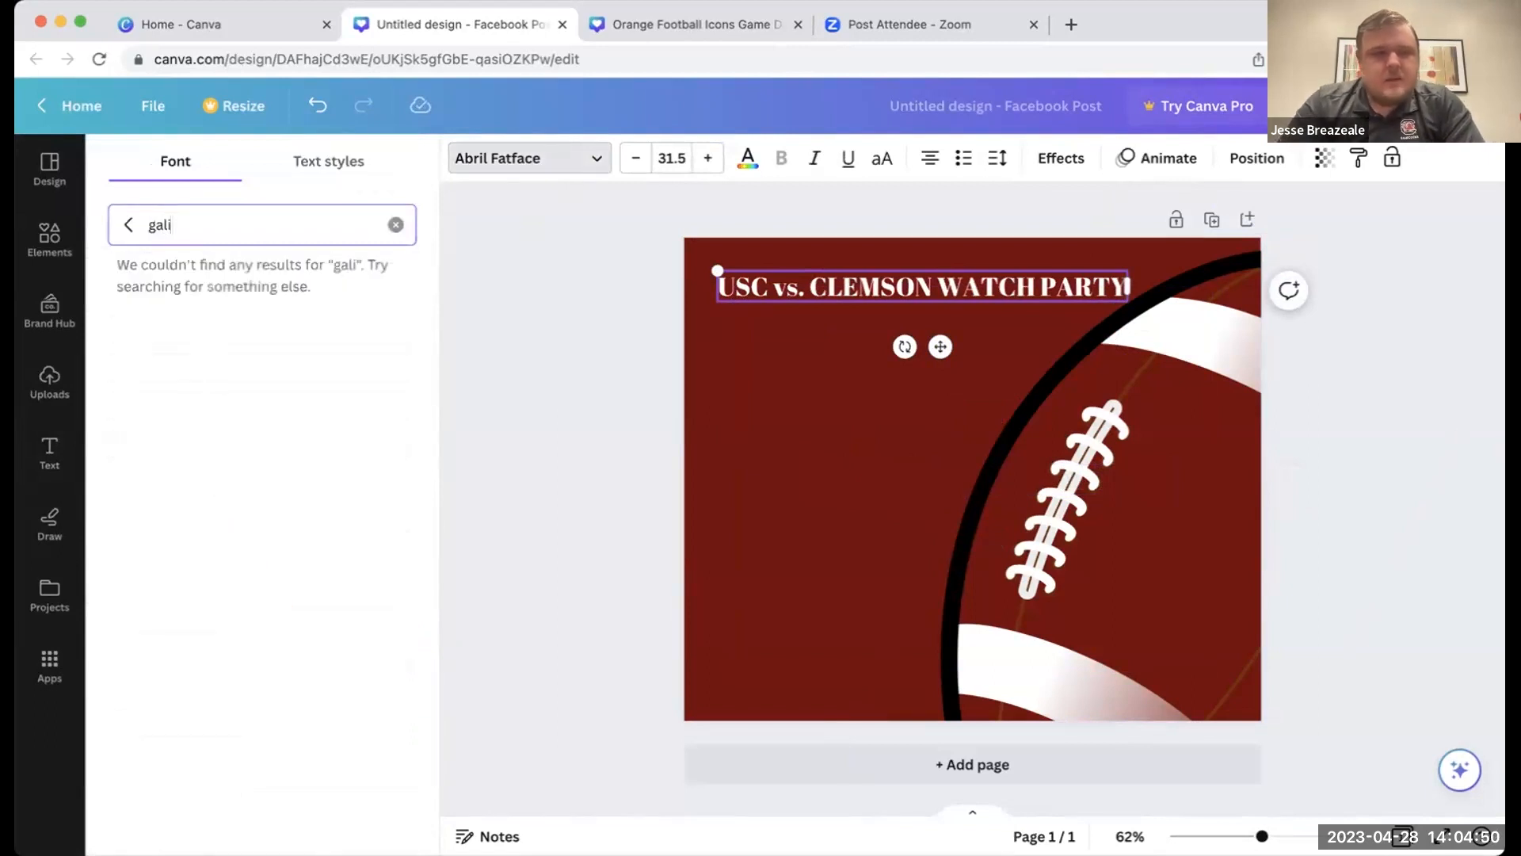
key("BackSpace")
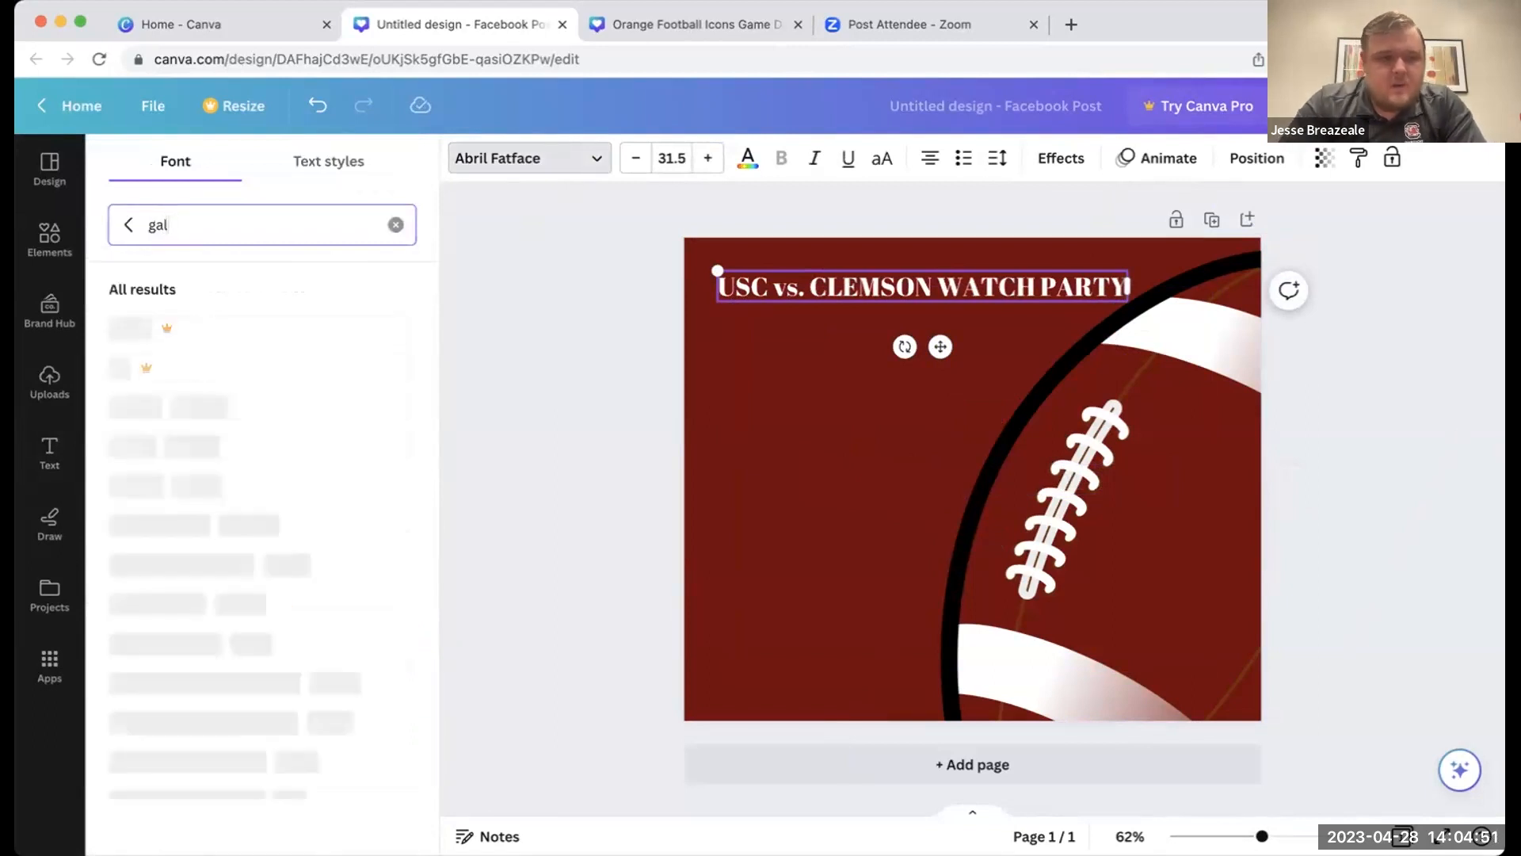
scroll(183, 503, "down", 1)
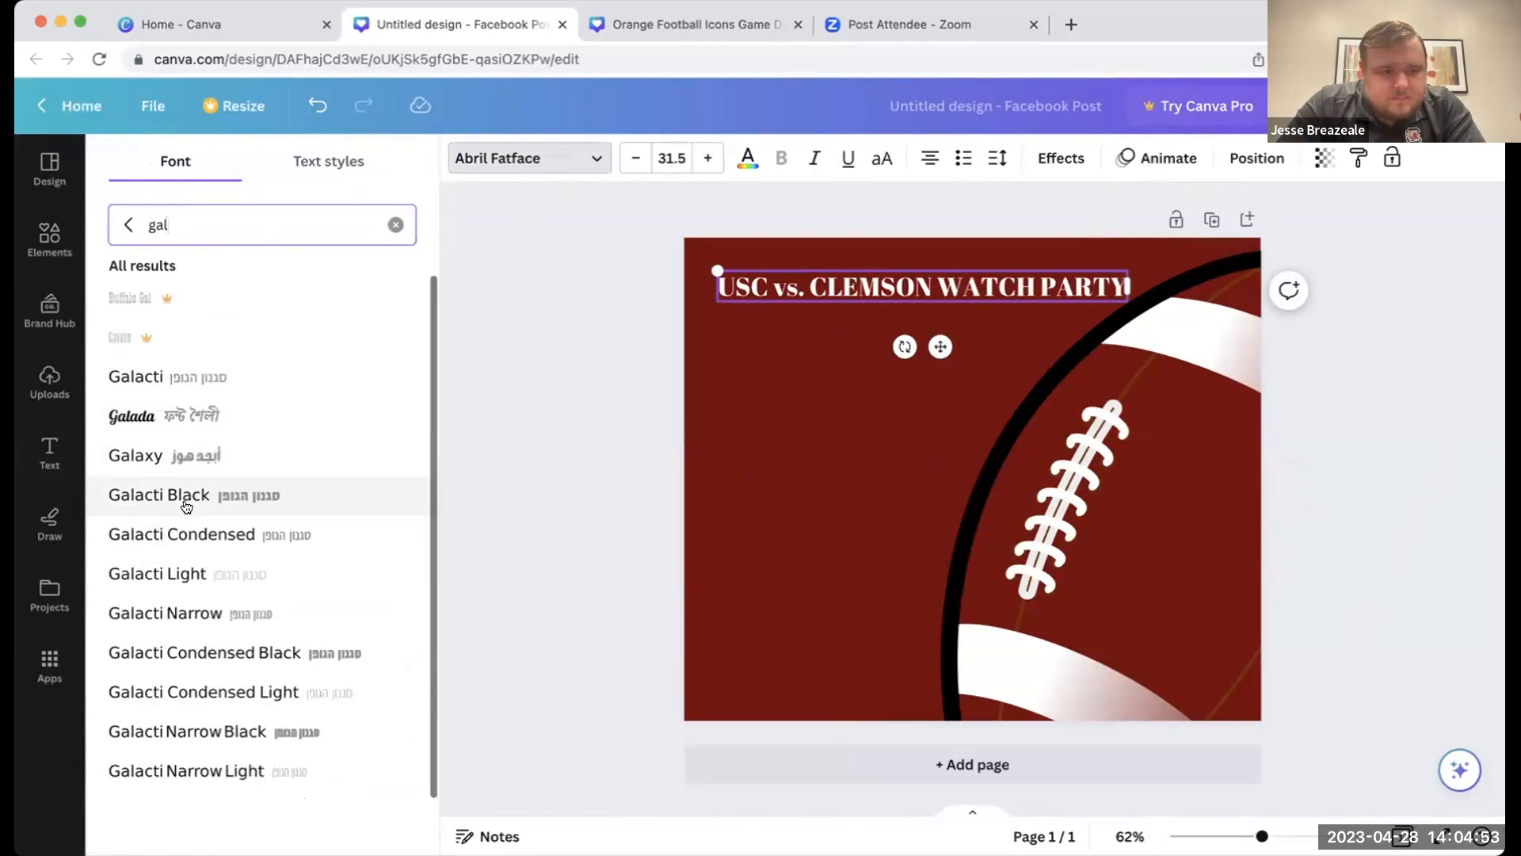
key("BackSpace")
key("BackSpace")
key("BackSpace")
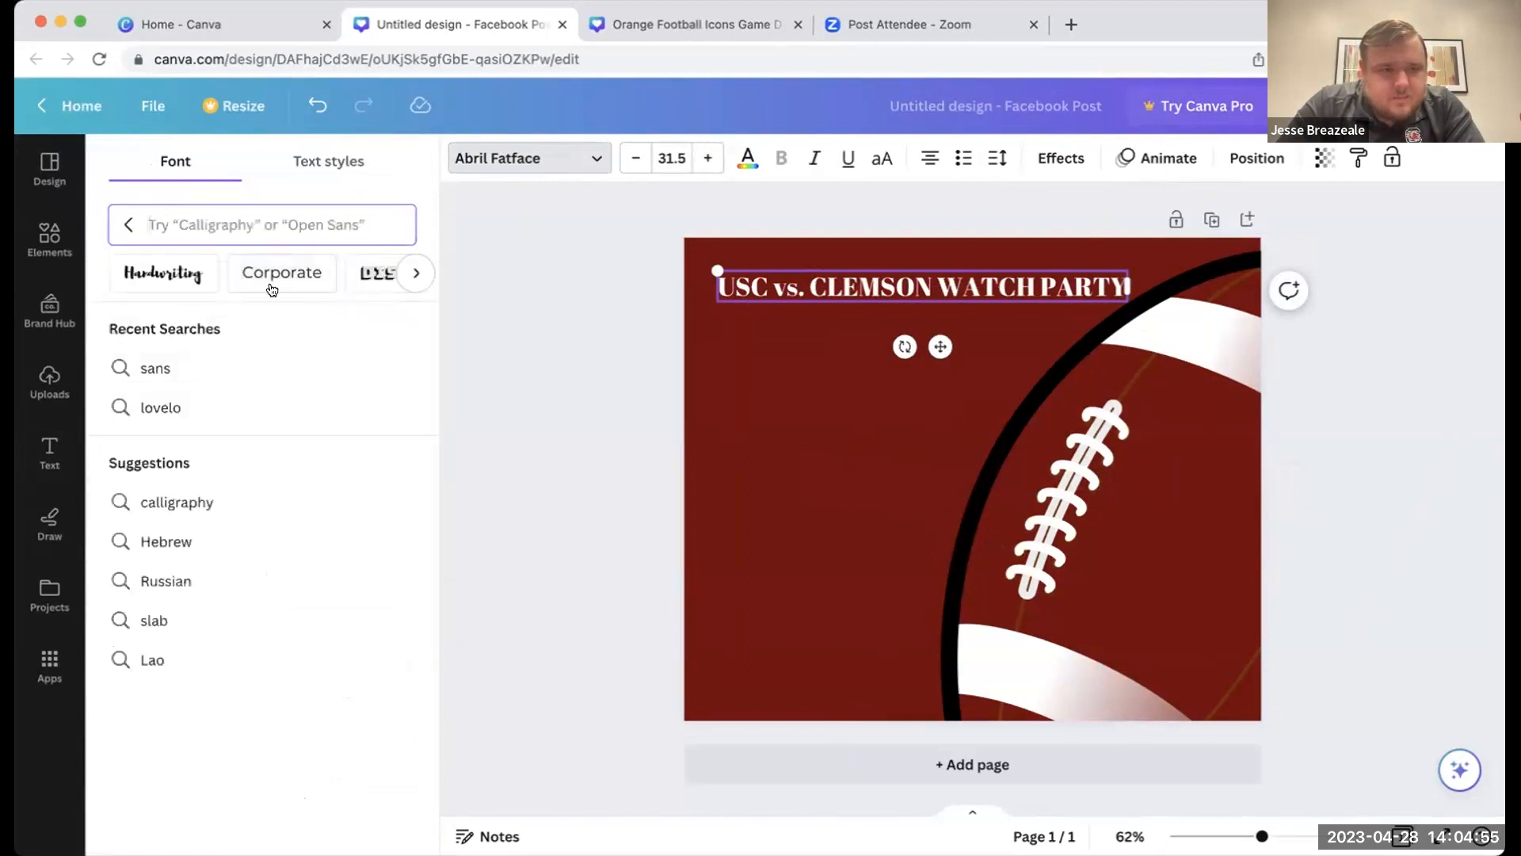
left_click(412, 275)
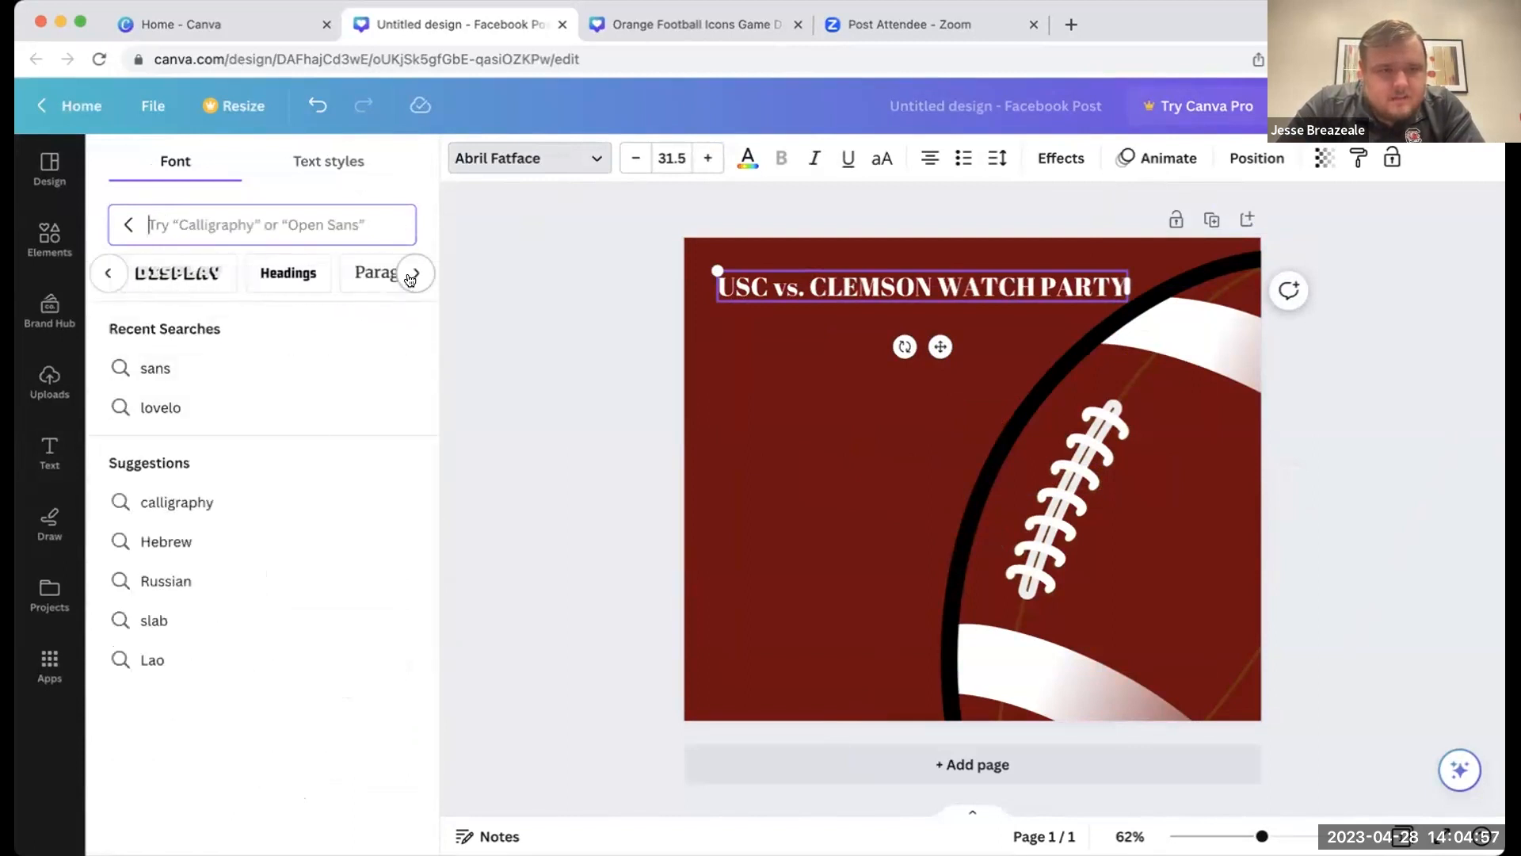
- Search the fonts for "ga" and apply Gagalin to the heading
left_click(296, 227)
type("ga")
scroll(282, 669, "down", 9)
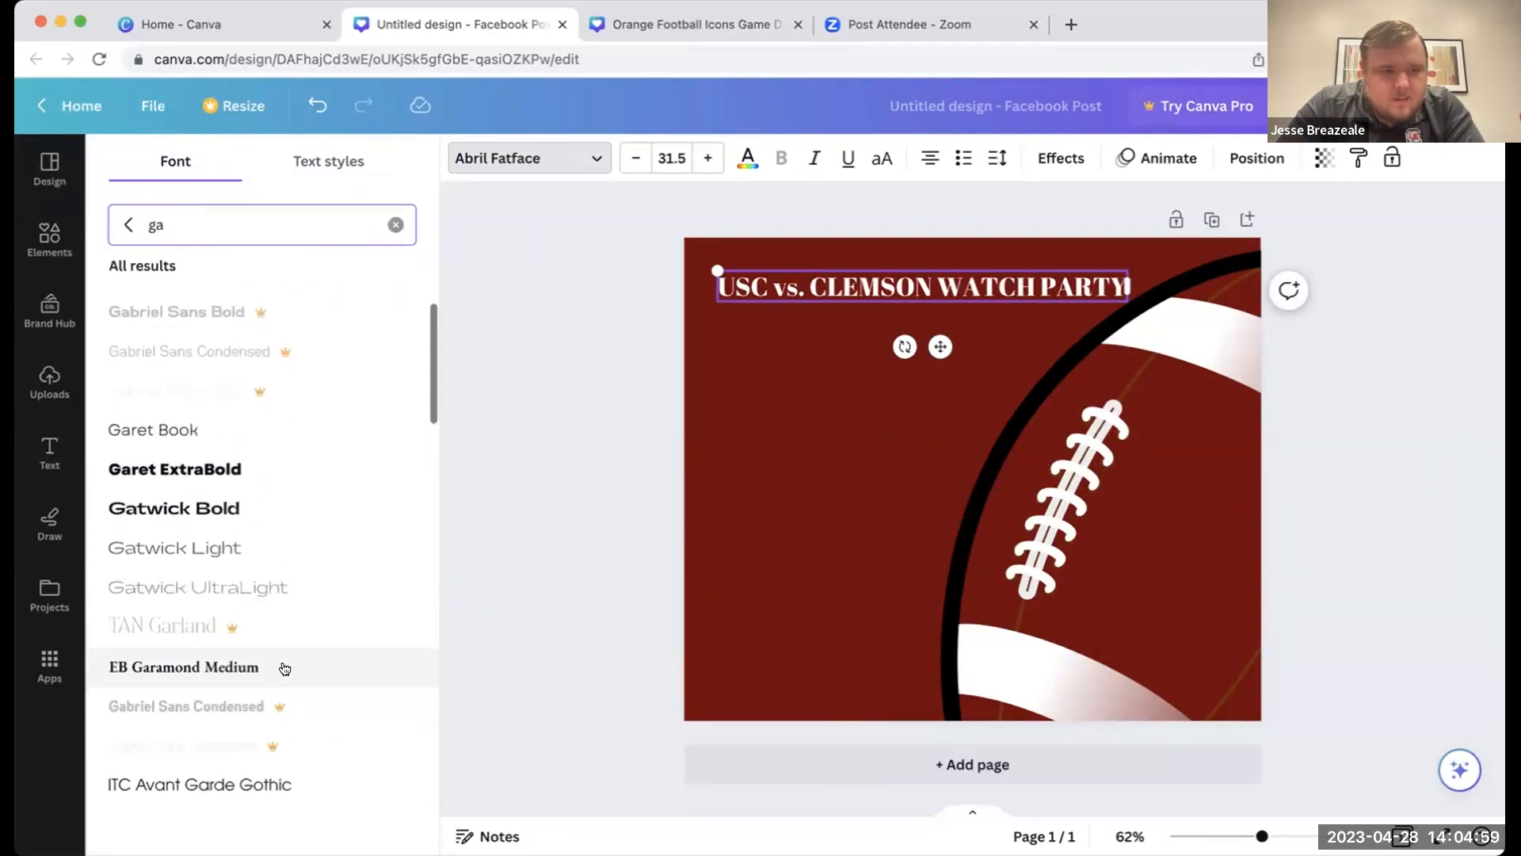
left_click(201, 481)
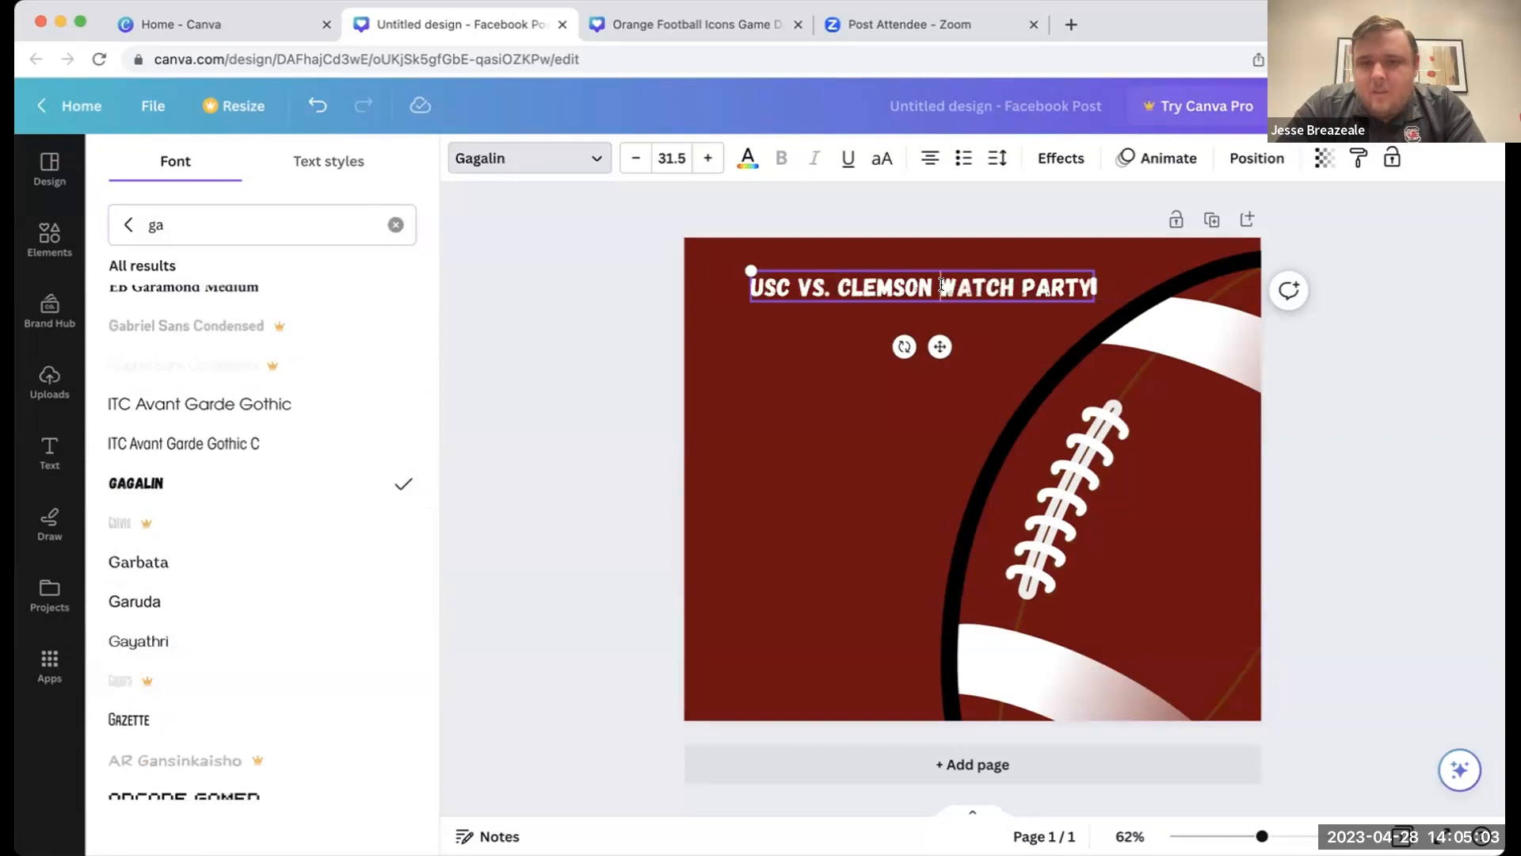
- Break the heading onto a second line before "WATCH PARTY" and align its text to the left
key("BackSpace")
key("Return")
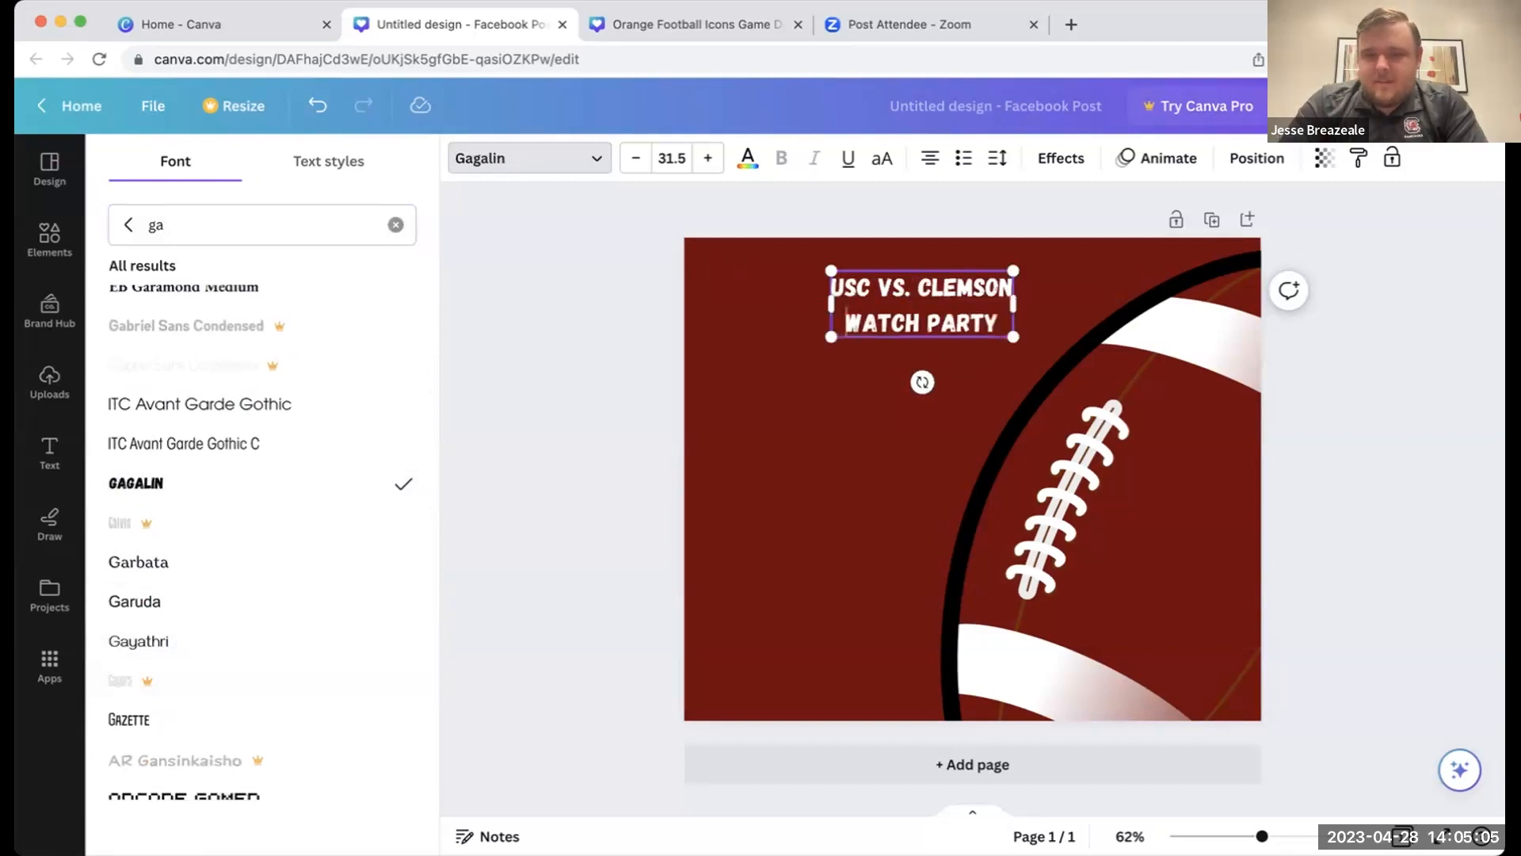
left_click(930, 161)
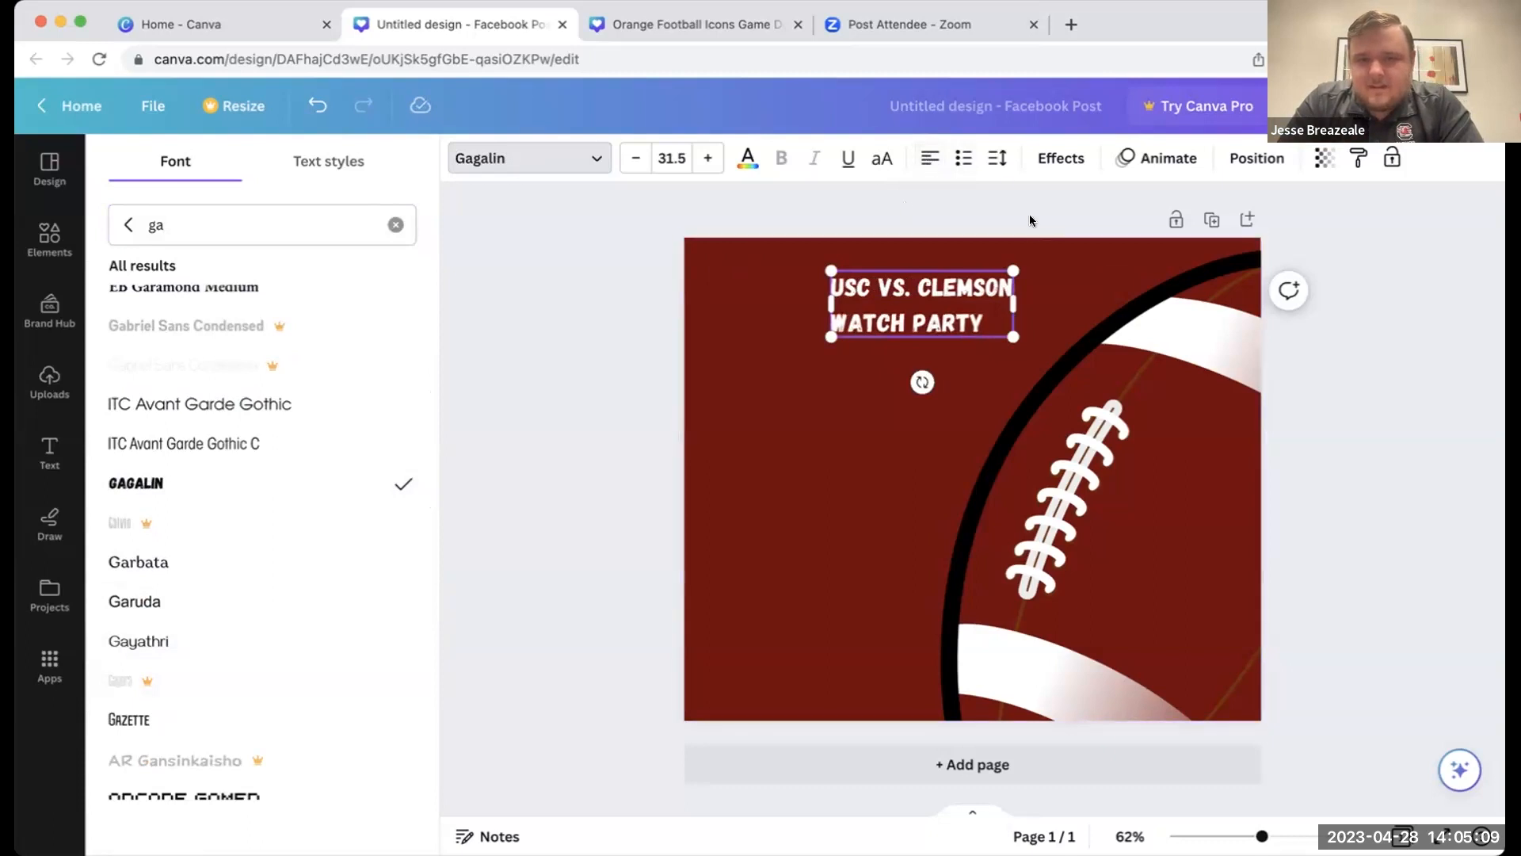
- Tighten the line spacing between the two lines of the heading
left_click(996, 161)
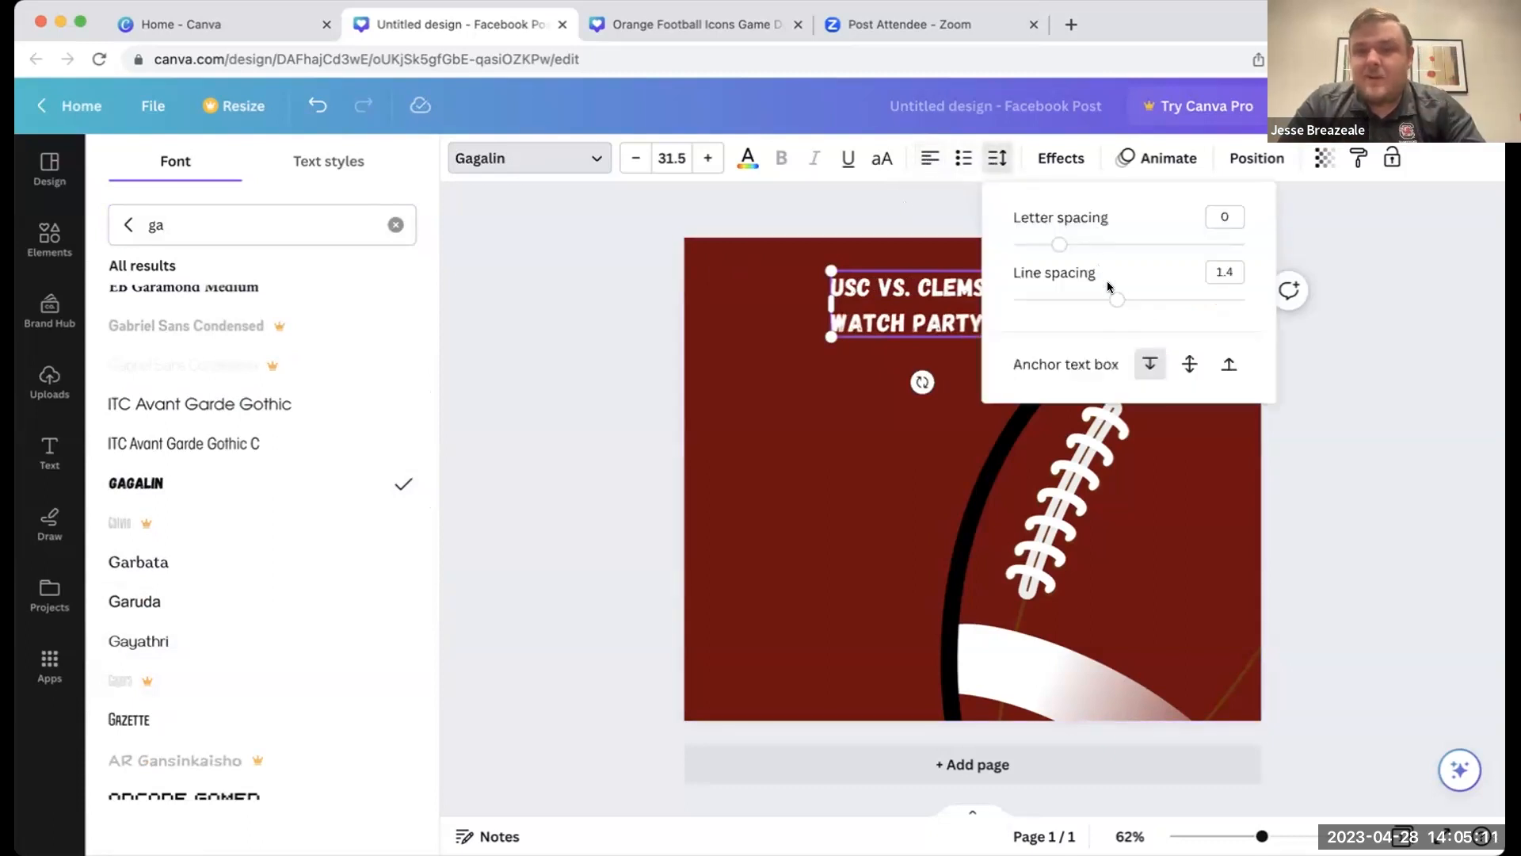
left_click_drag(1108, 301, 1045, 301)
left_click(894, 440)
- Enlarge the heading to about size 53.7 and move it to the page's upper-left margin
left_click(835, 316)
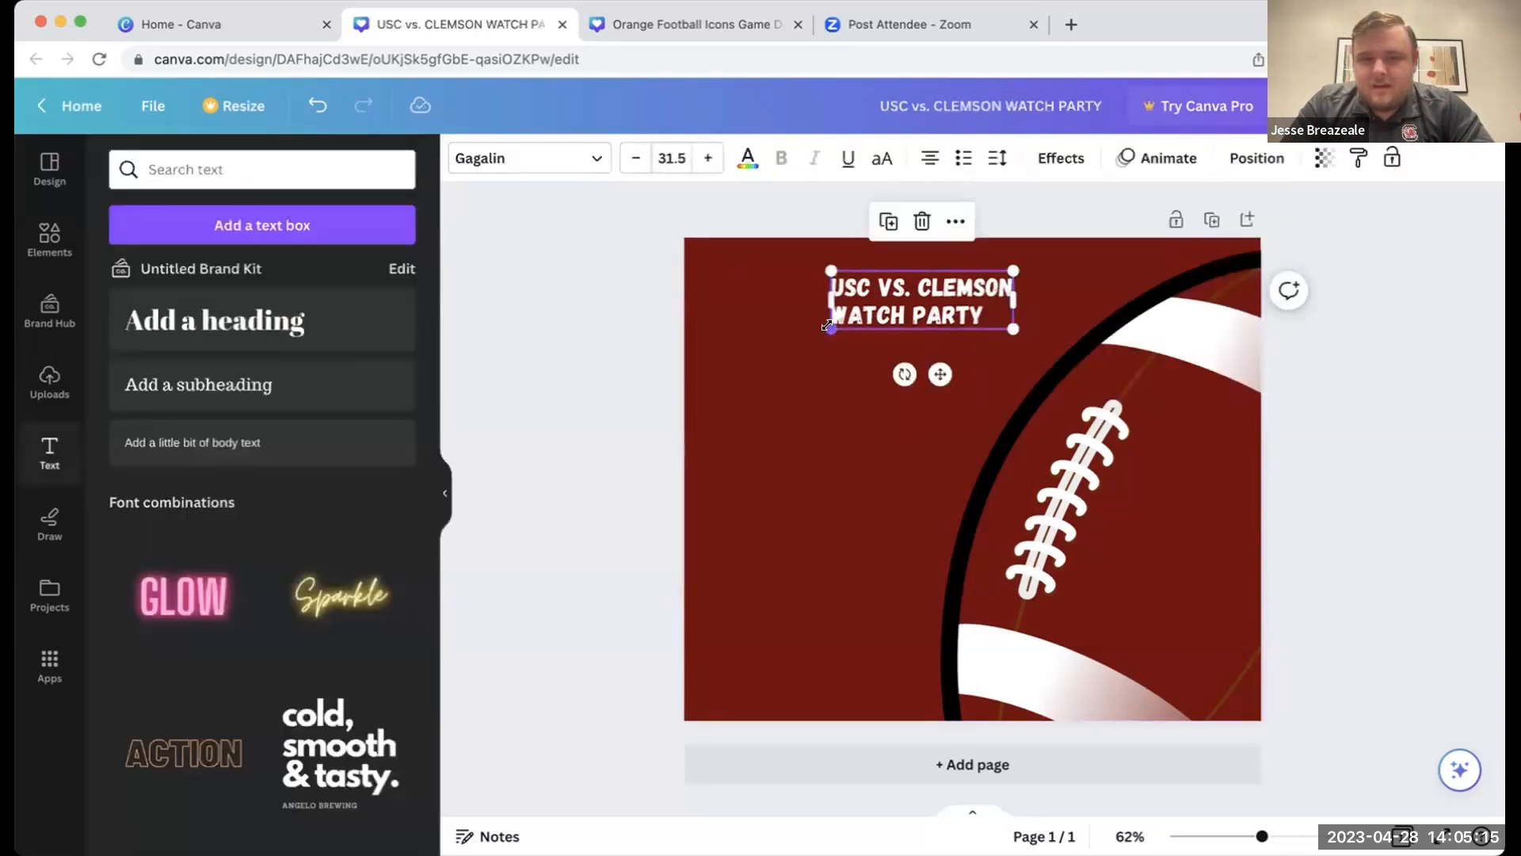
left_click_drag(831, 328, 733, 378)
left_click_drag(1009, 353, 1041, 367)
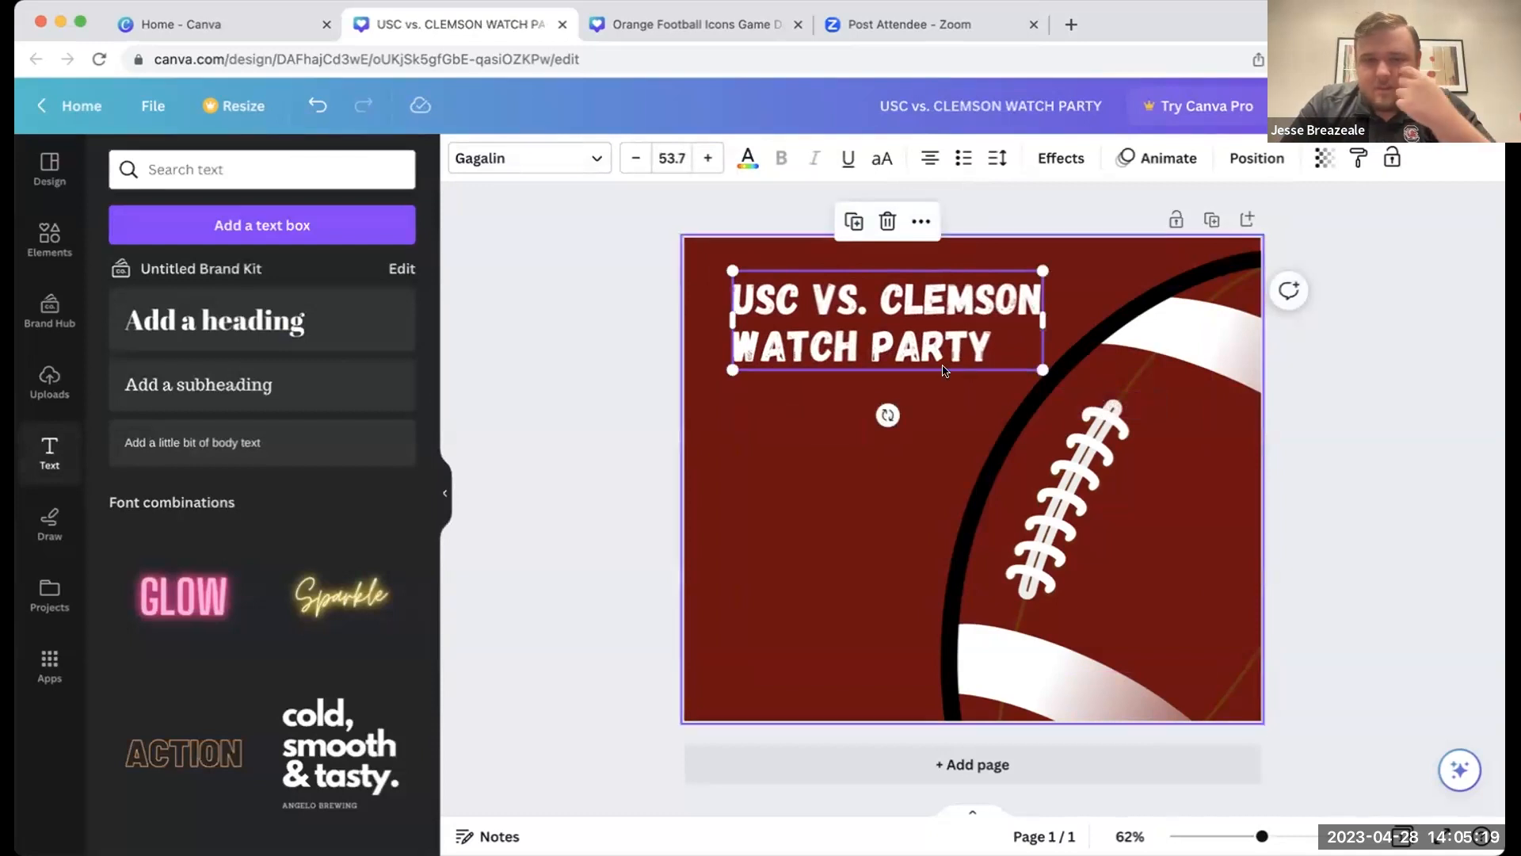
mouse_move(937, 347)
left_mouse_down()
mouse_move(979, 363)
mouse_move(943, 361)
left_mouse_up()
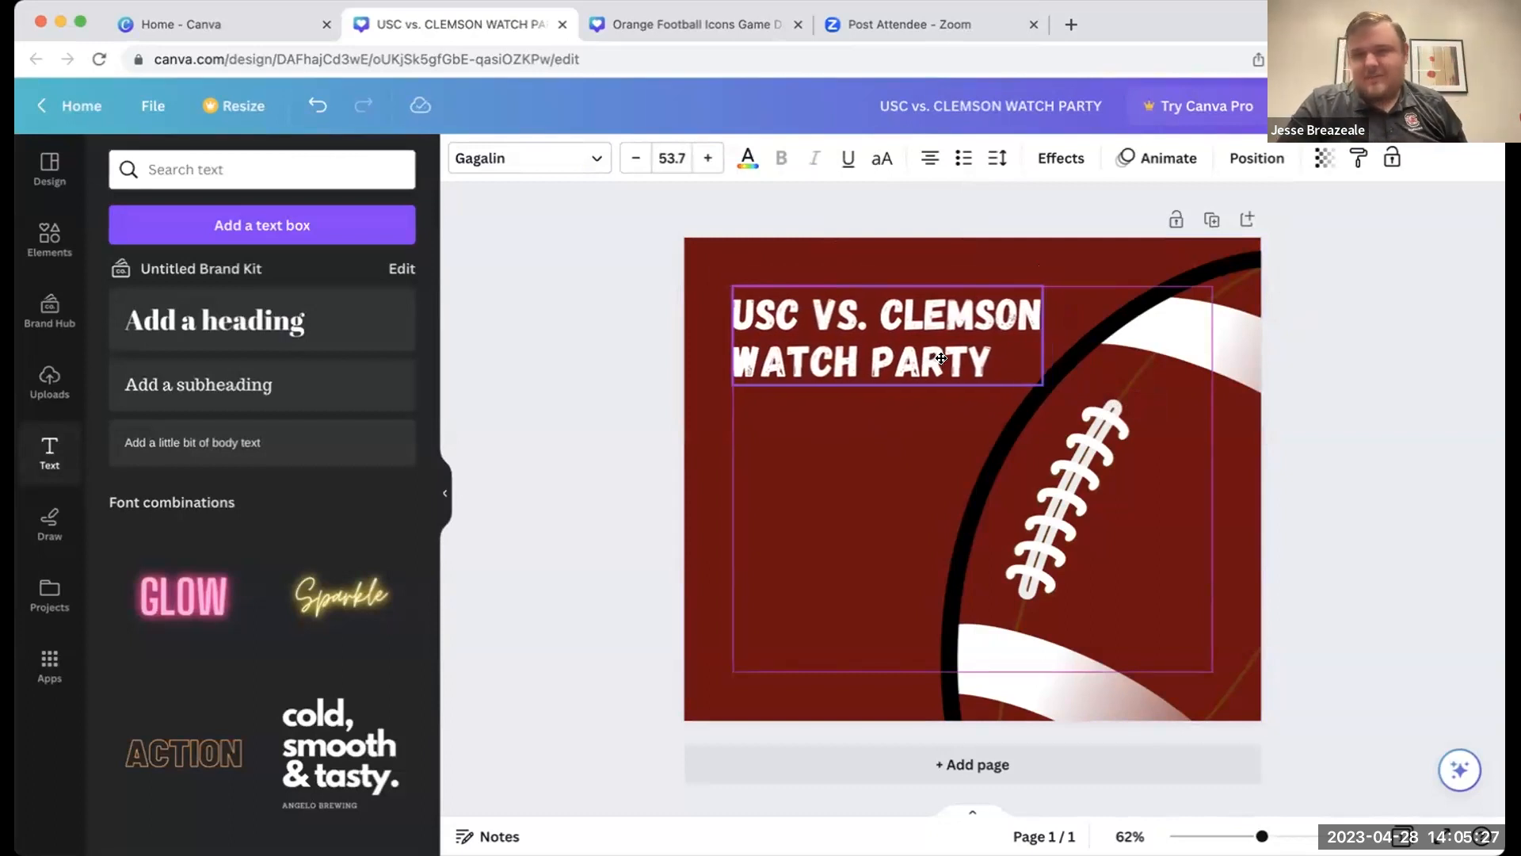
- Resize the heading to about size 56.4 and place it inside the page's upper-left margin, clear of the football
left_click_drag(941, 359, 893, 334)
left_click_drag(996, 361, 1073, 387)
left_click(823, 496)
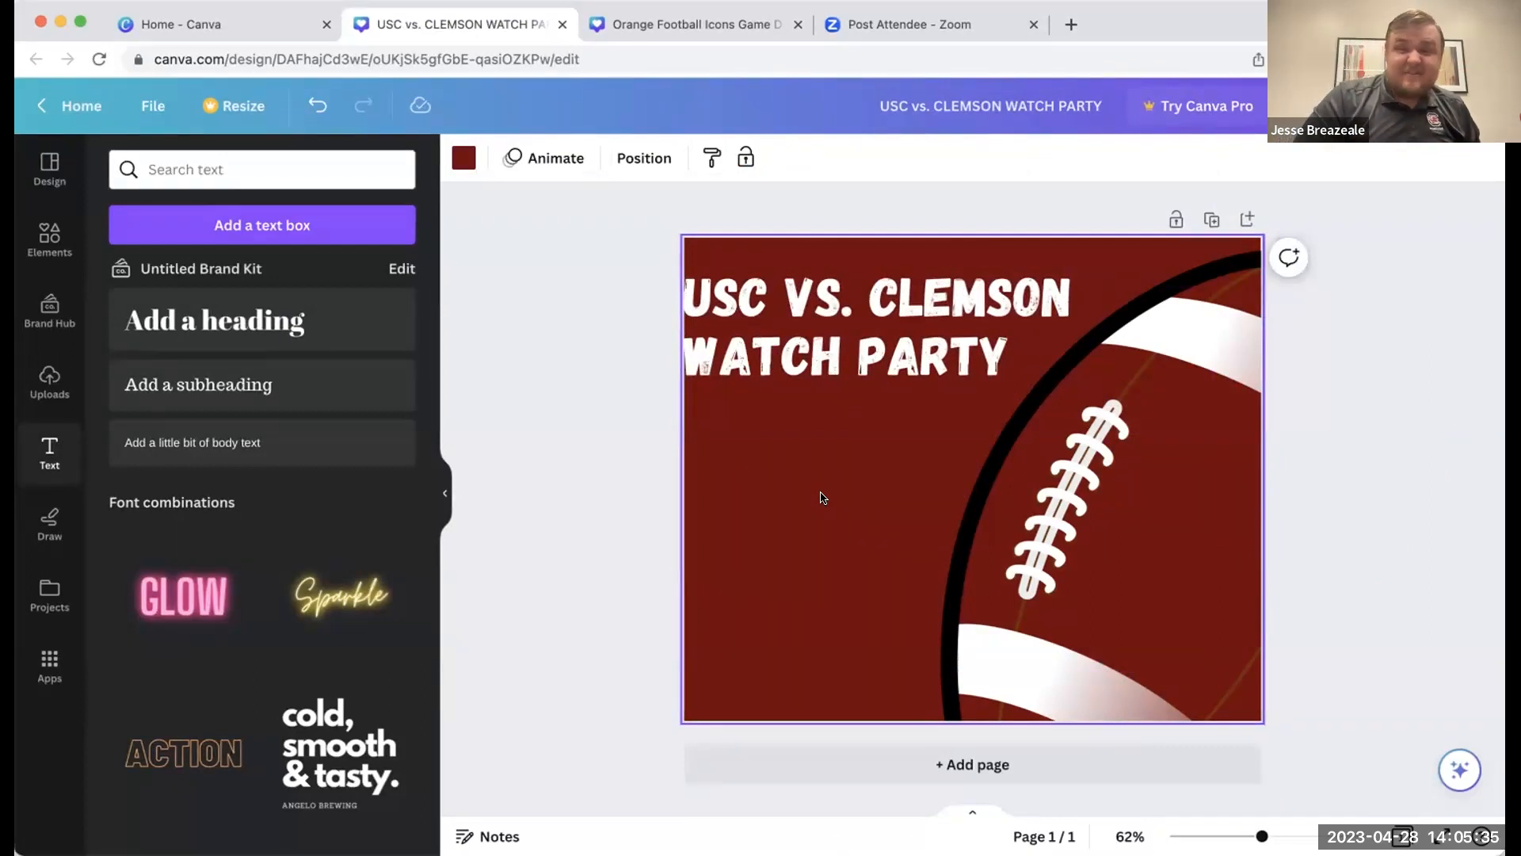
left_click_drag(839, 363, 884, 371)
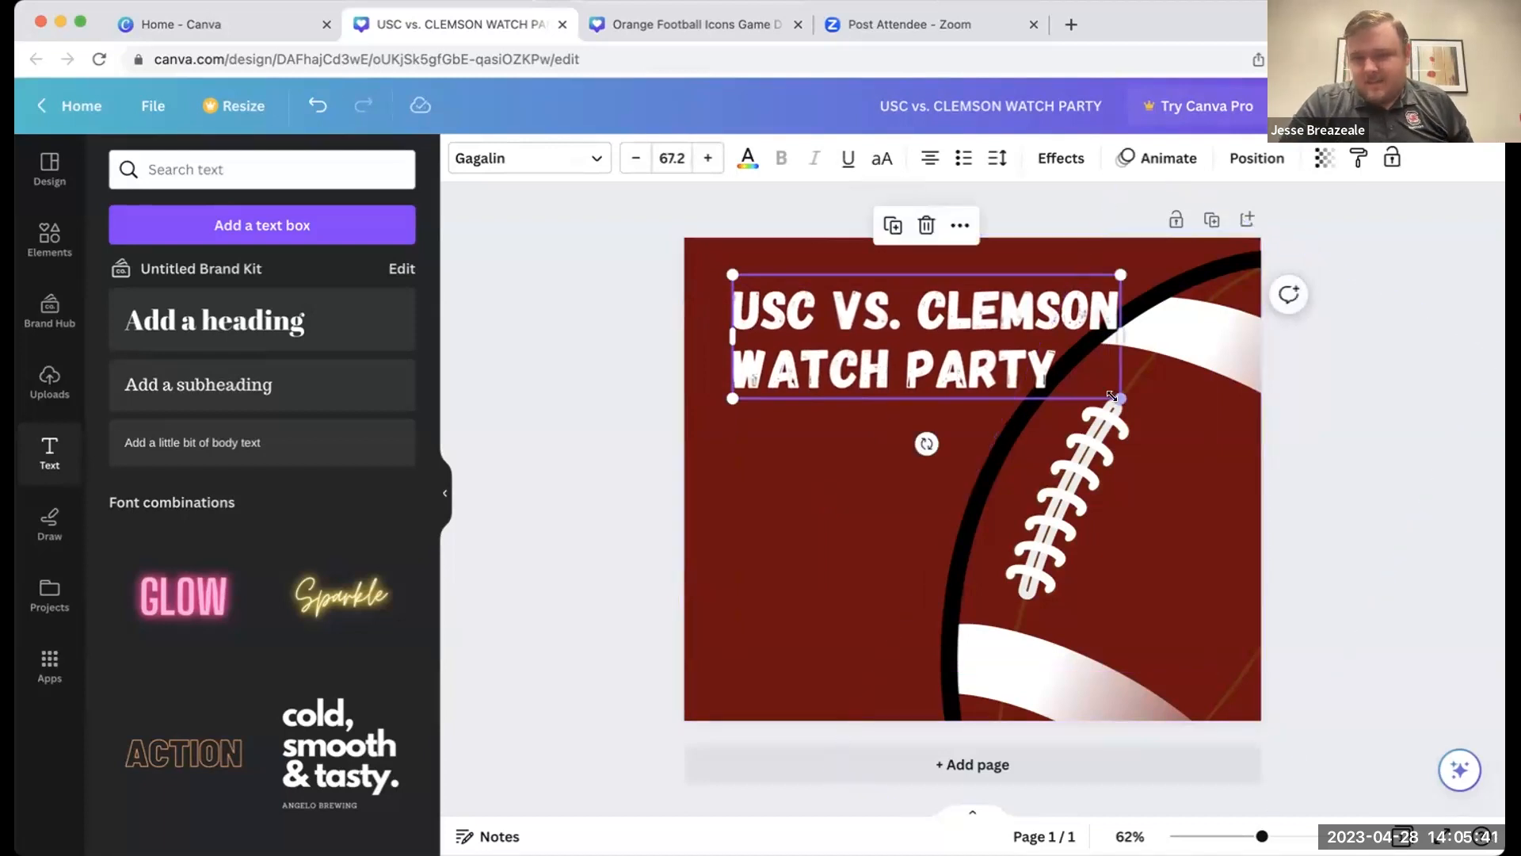
left_click_drag(1118, 396, 1059, 379)
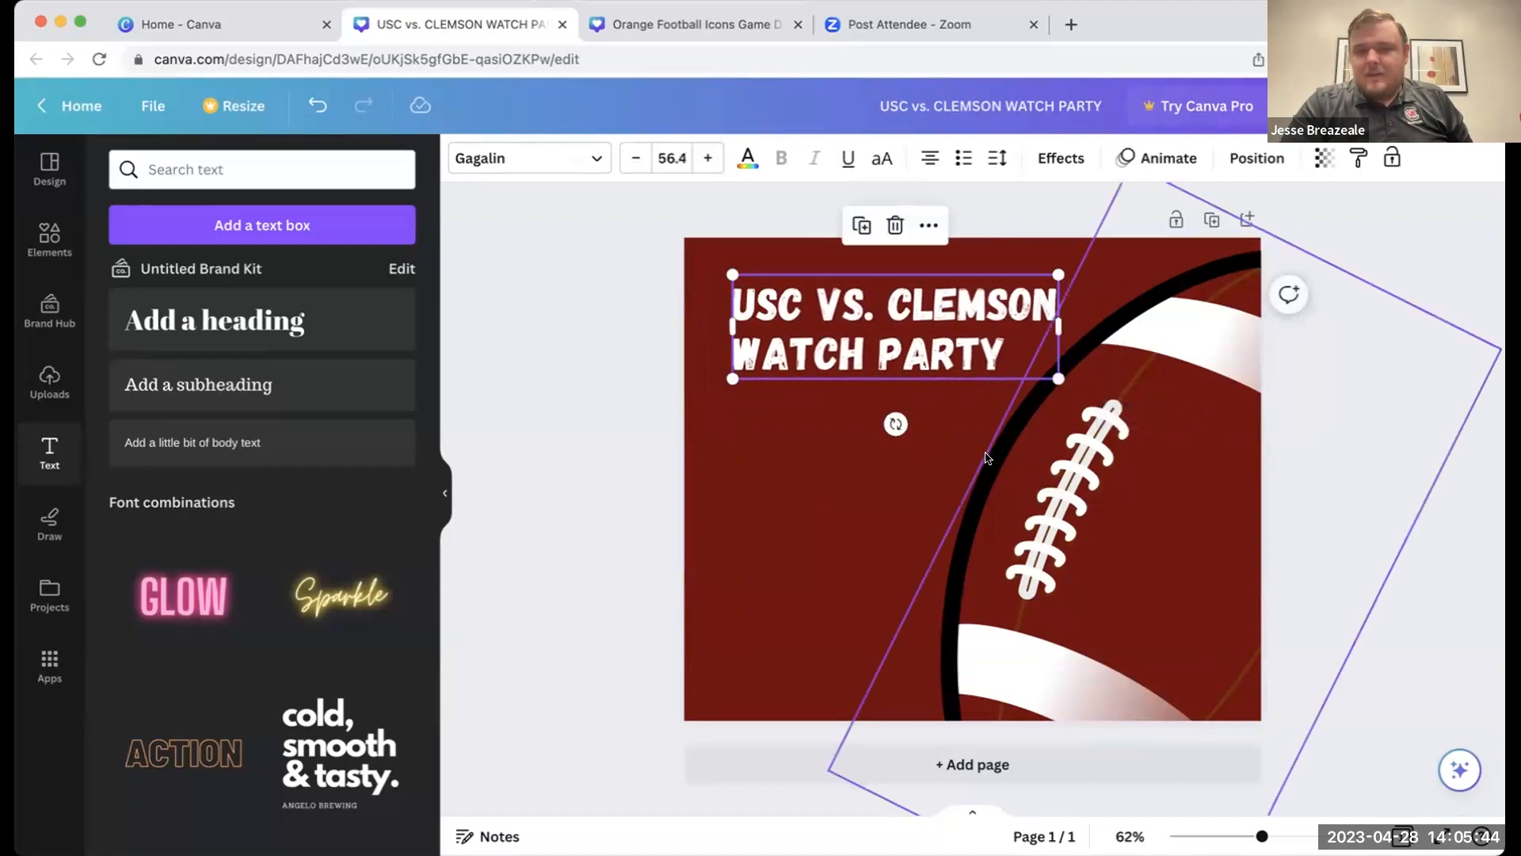
left_click(822, 577)
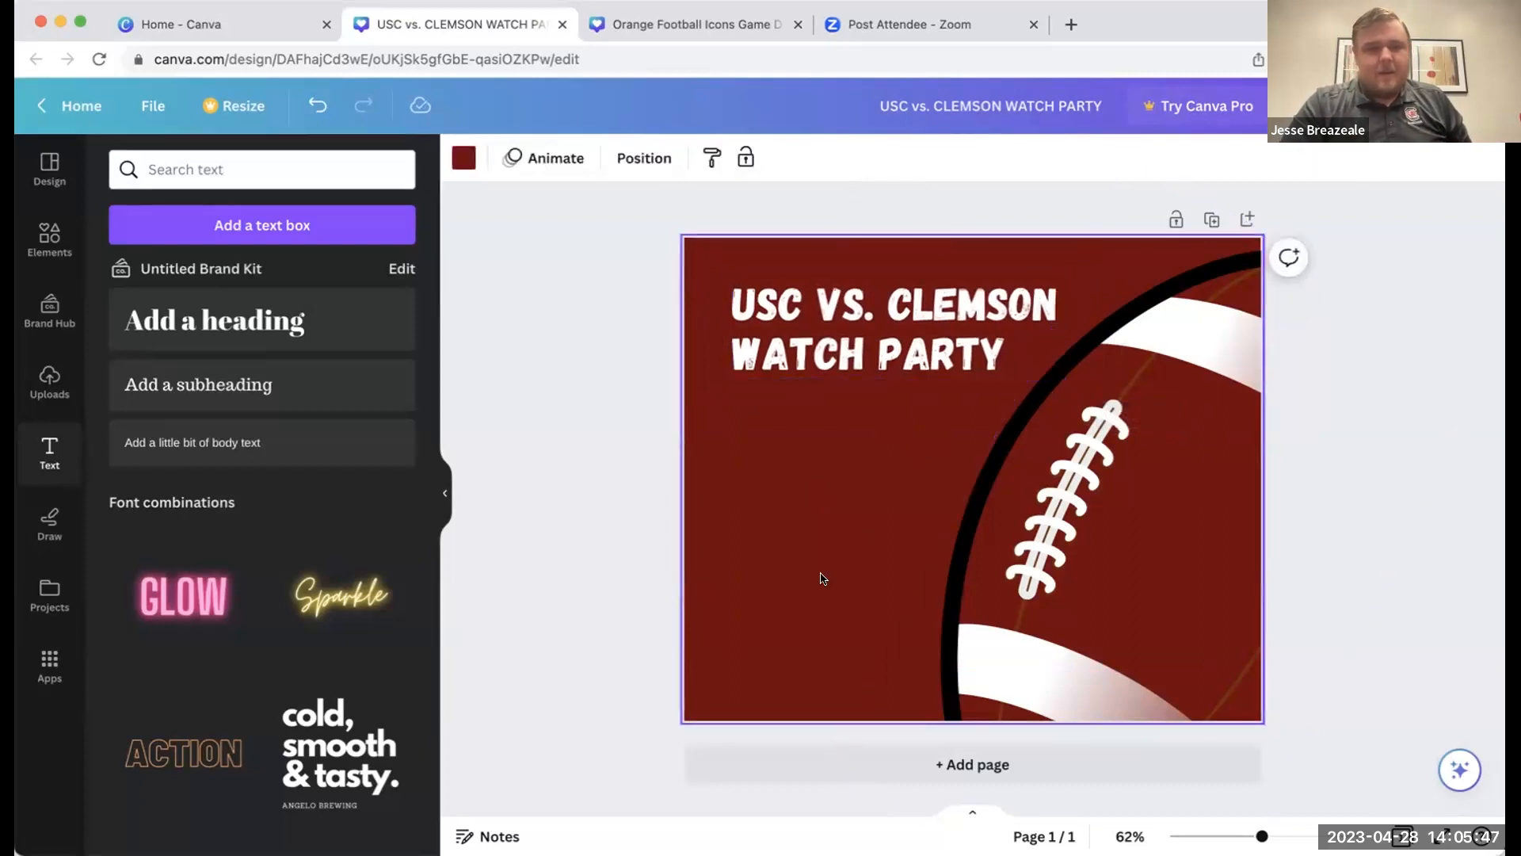
left_click(816, 360)
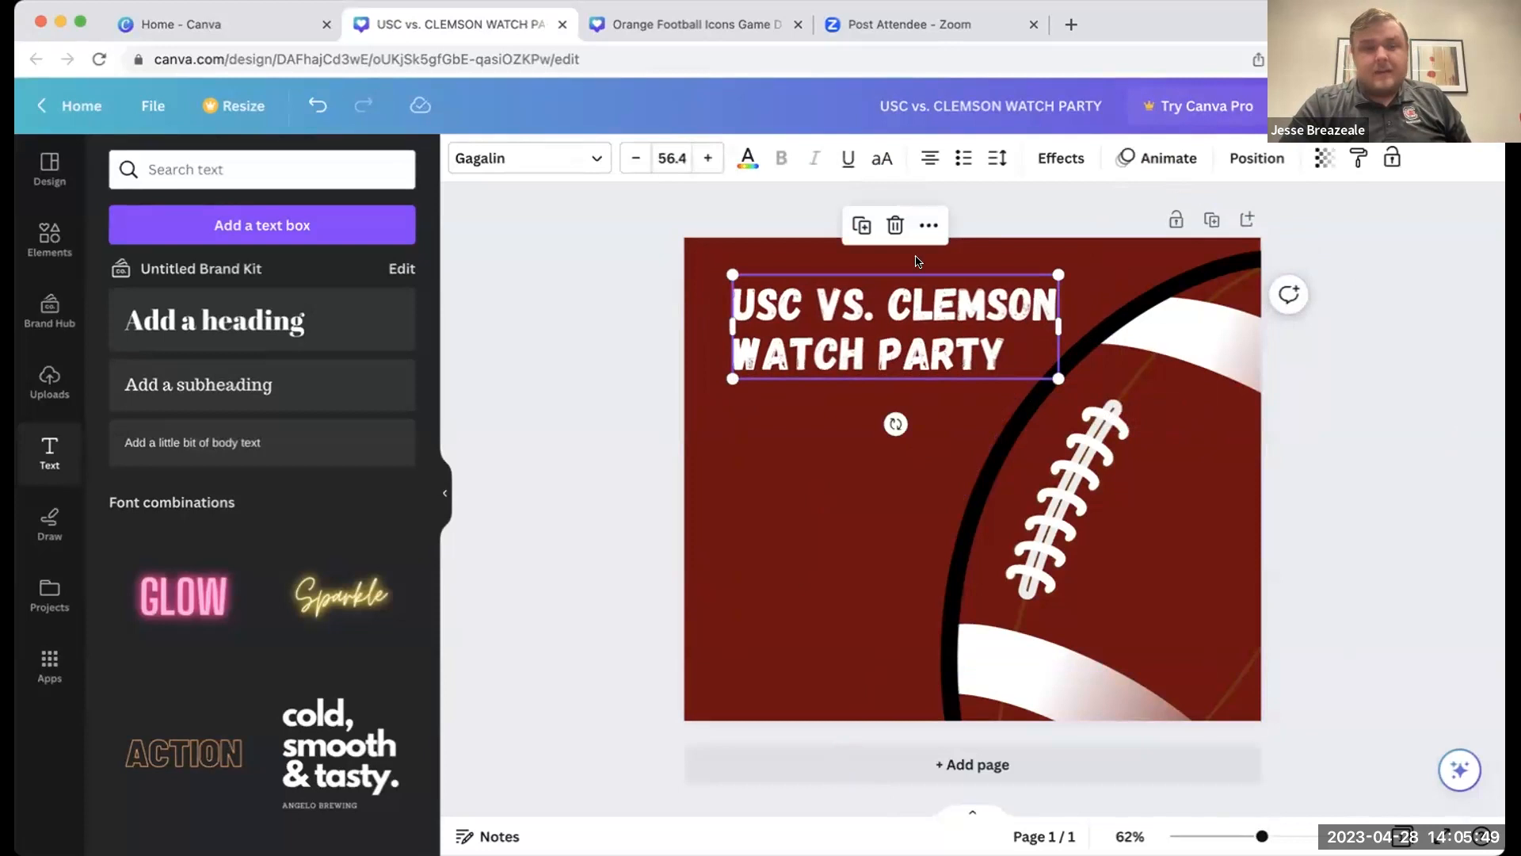
- Add a subheading directly below the heading, align it left and set its font to Glacial Indifference
left_click(201, 382)
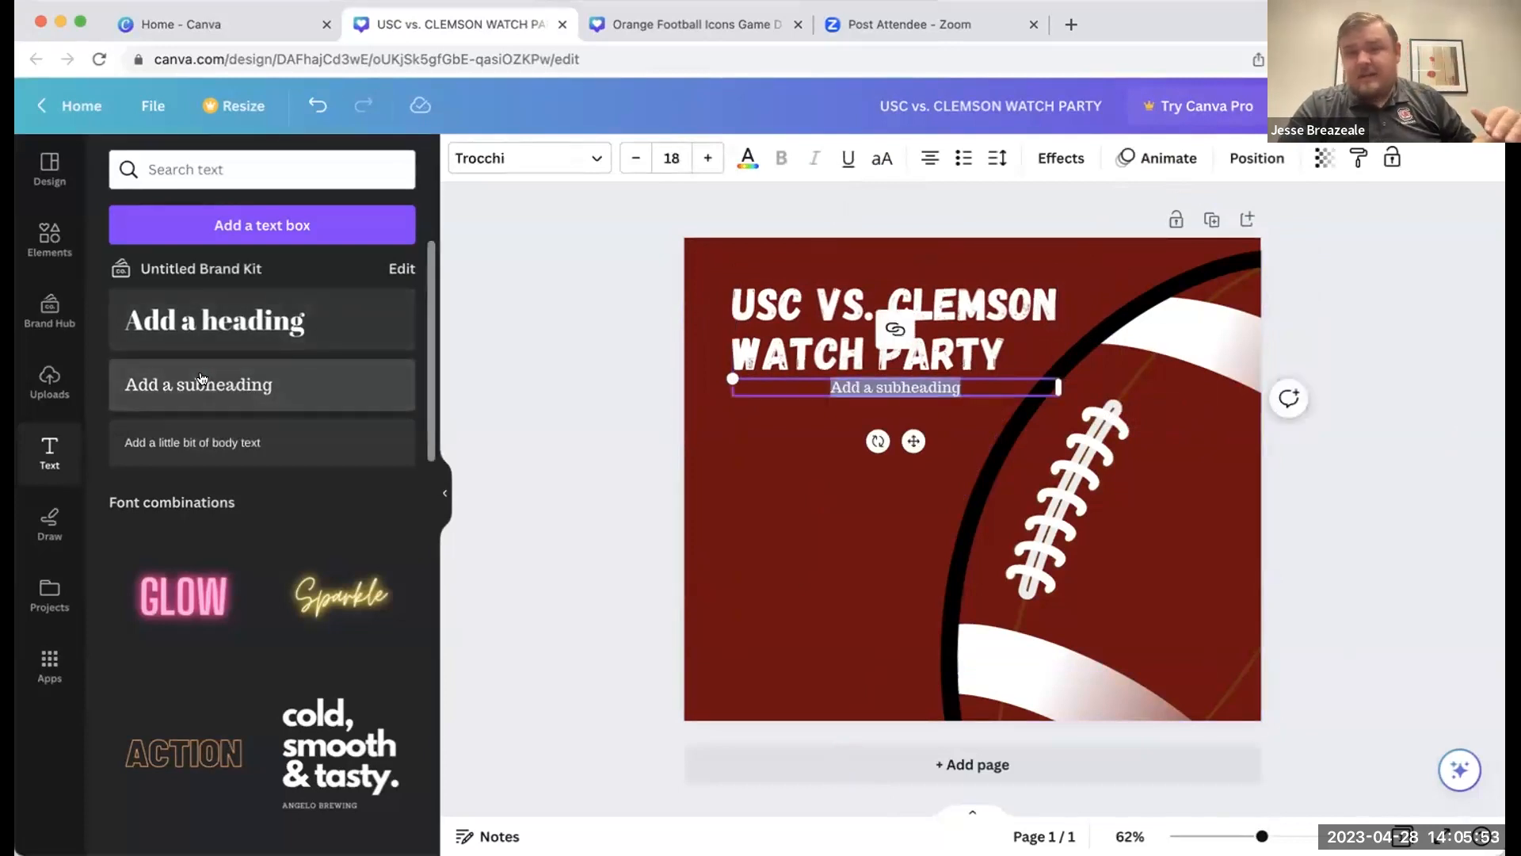
left_click(927, 158)
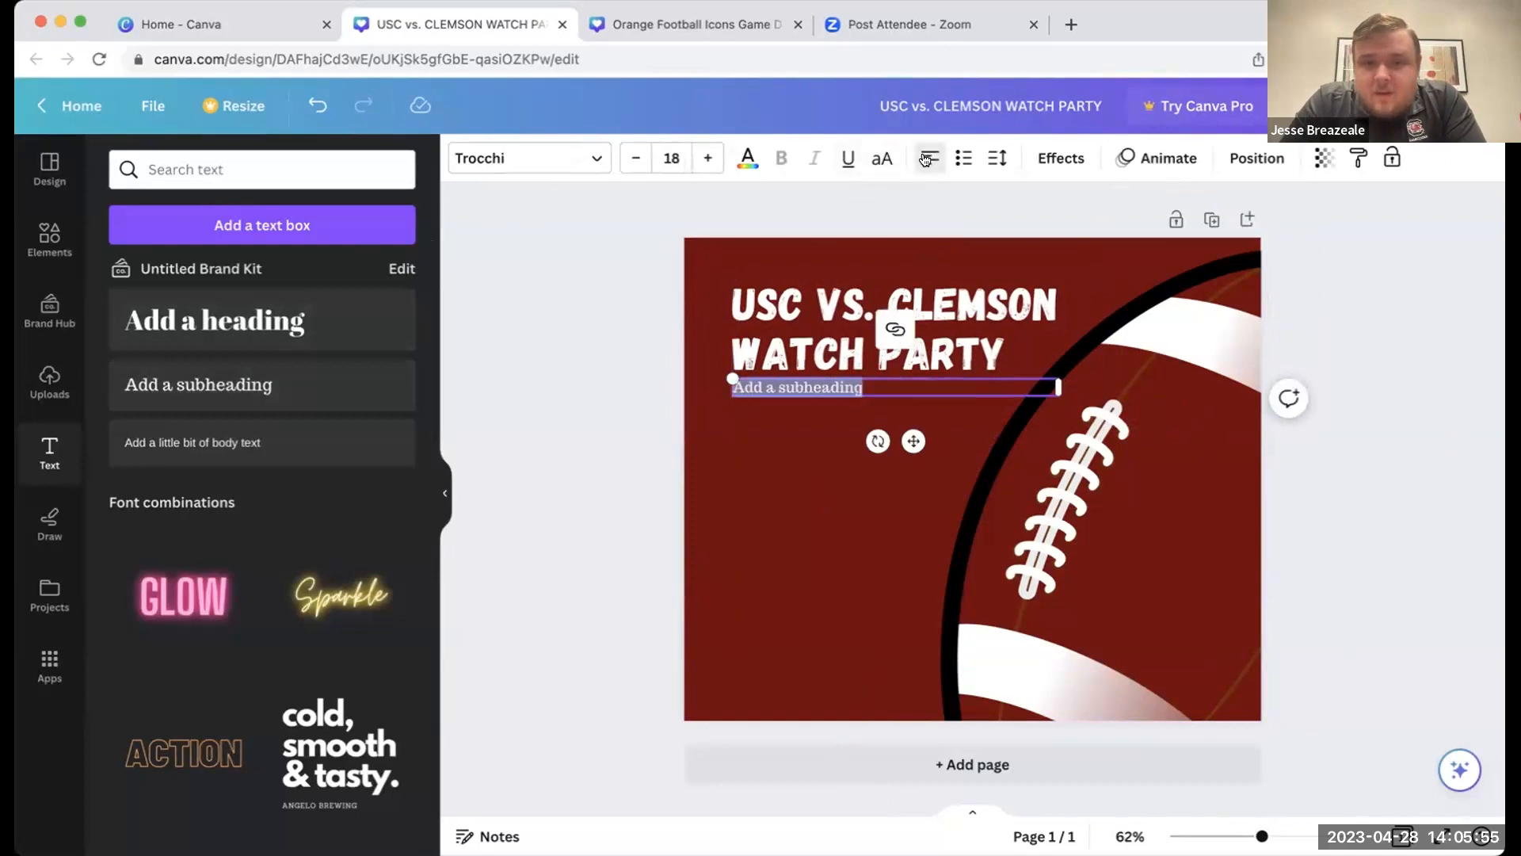
left_click(599, 156)
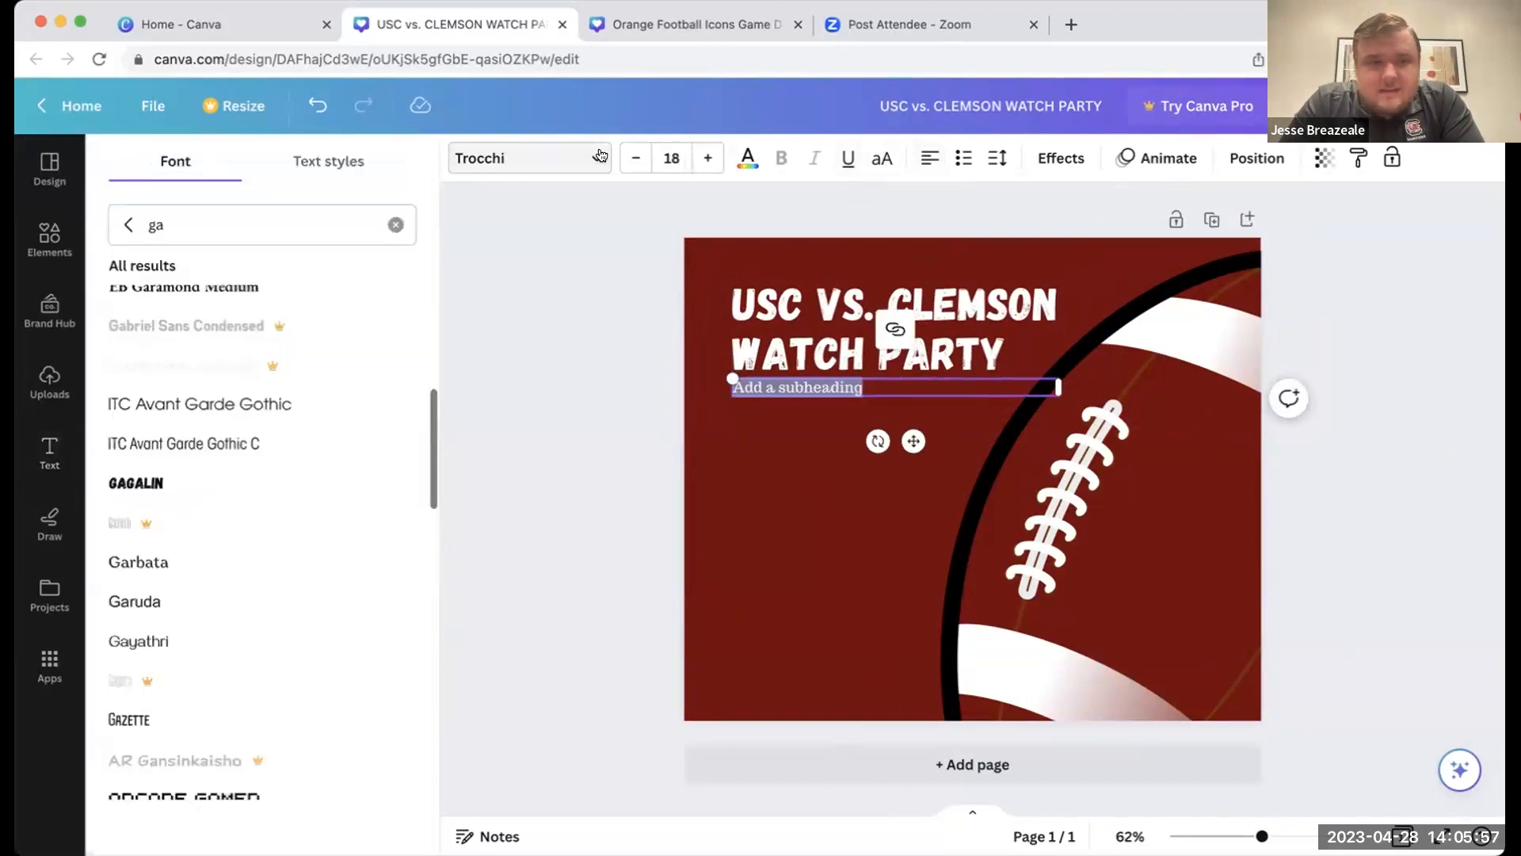
left_click(395, 224)
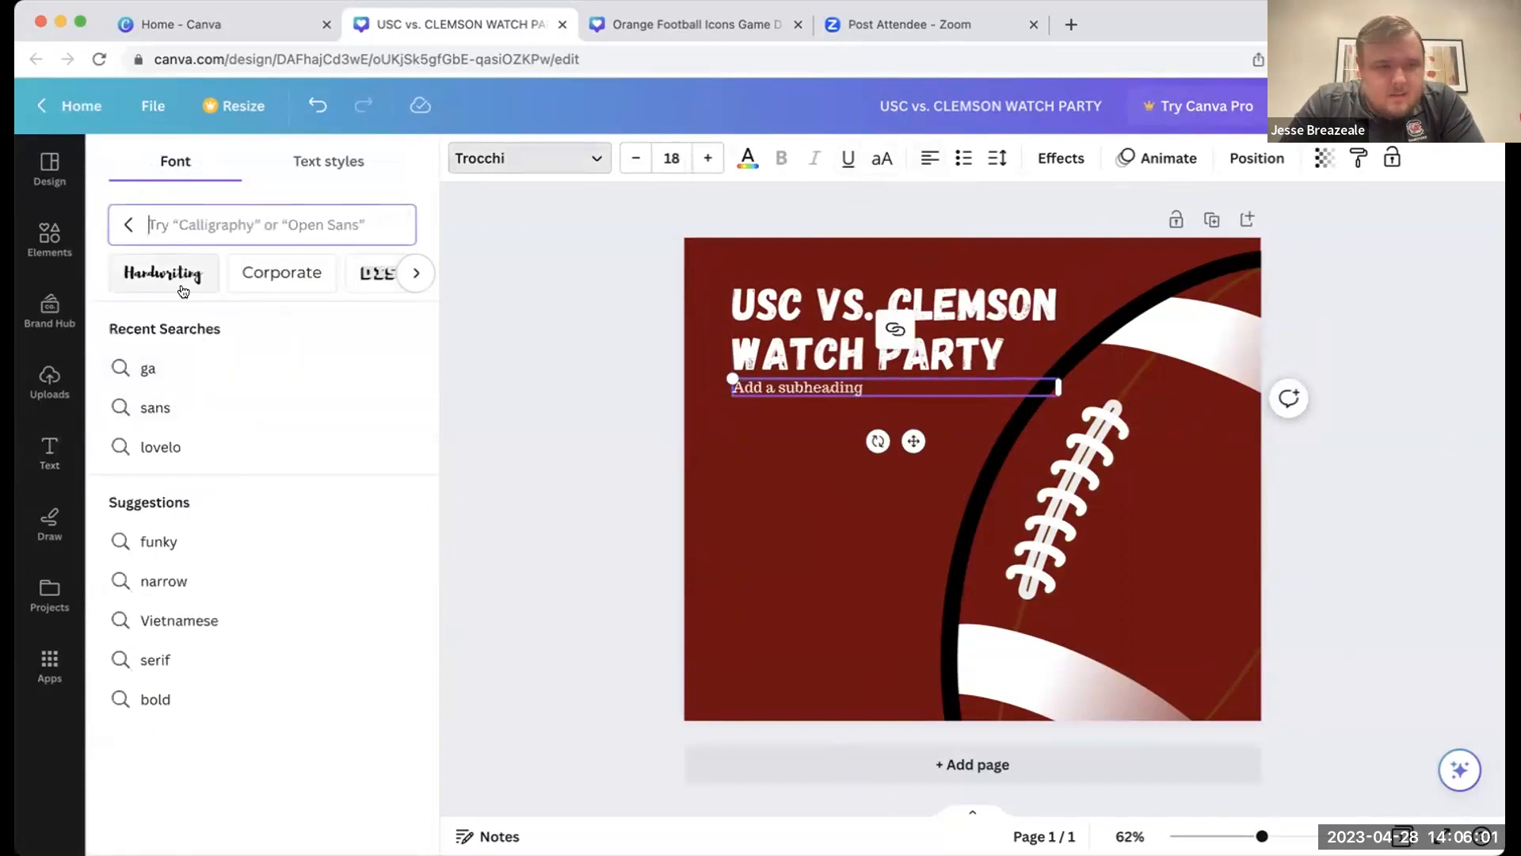
left_click(301, 161)
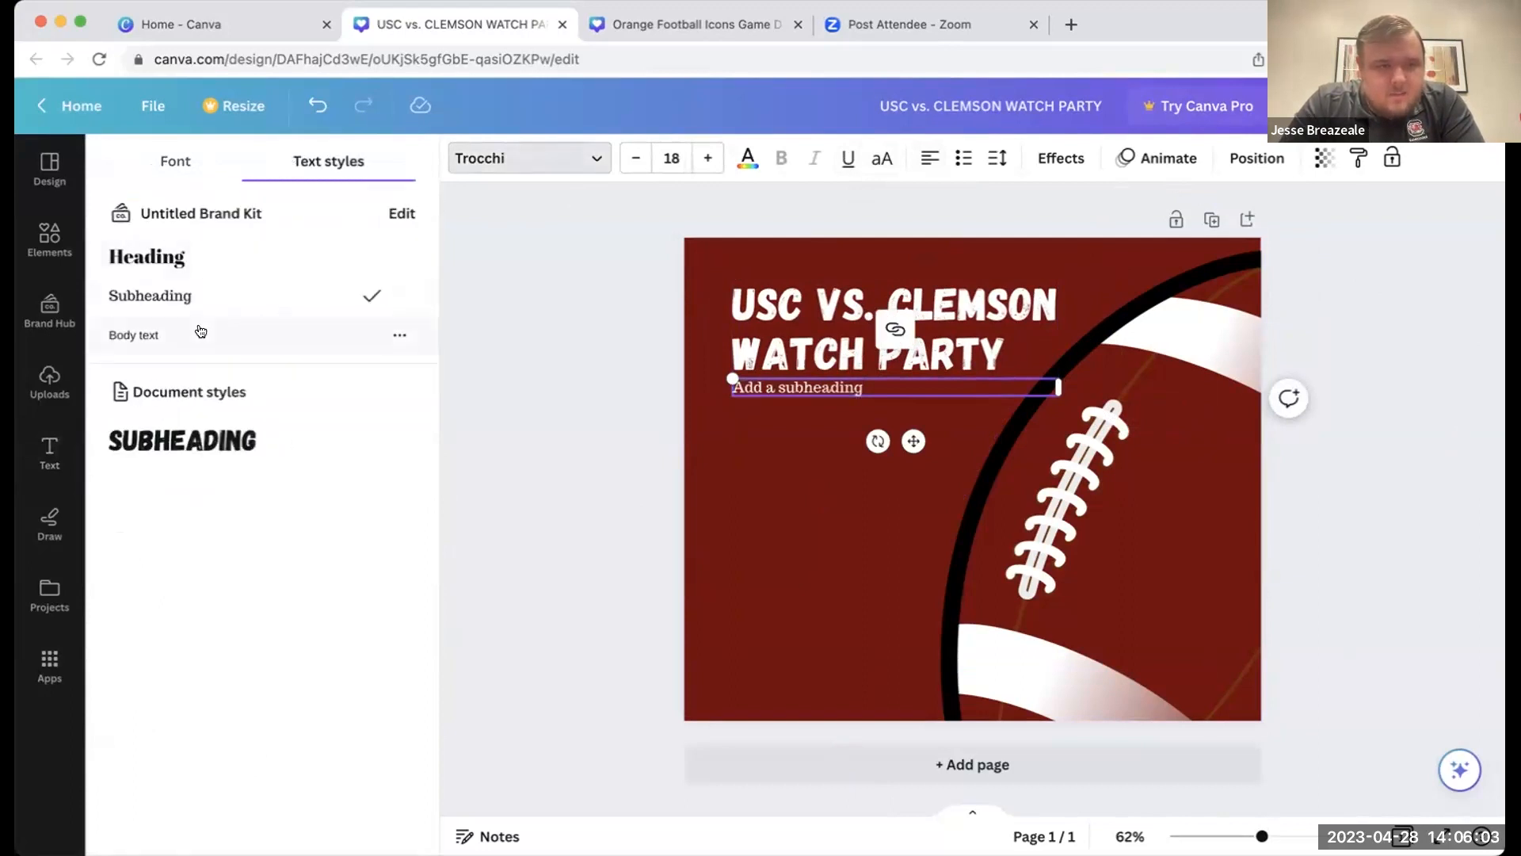
left_click(176, 162)
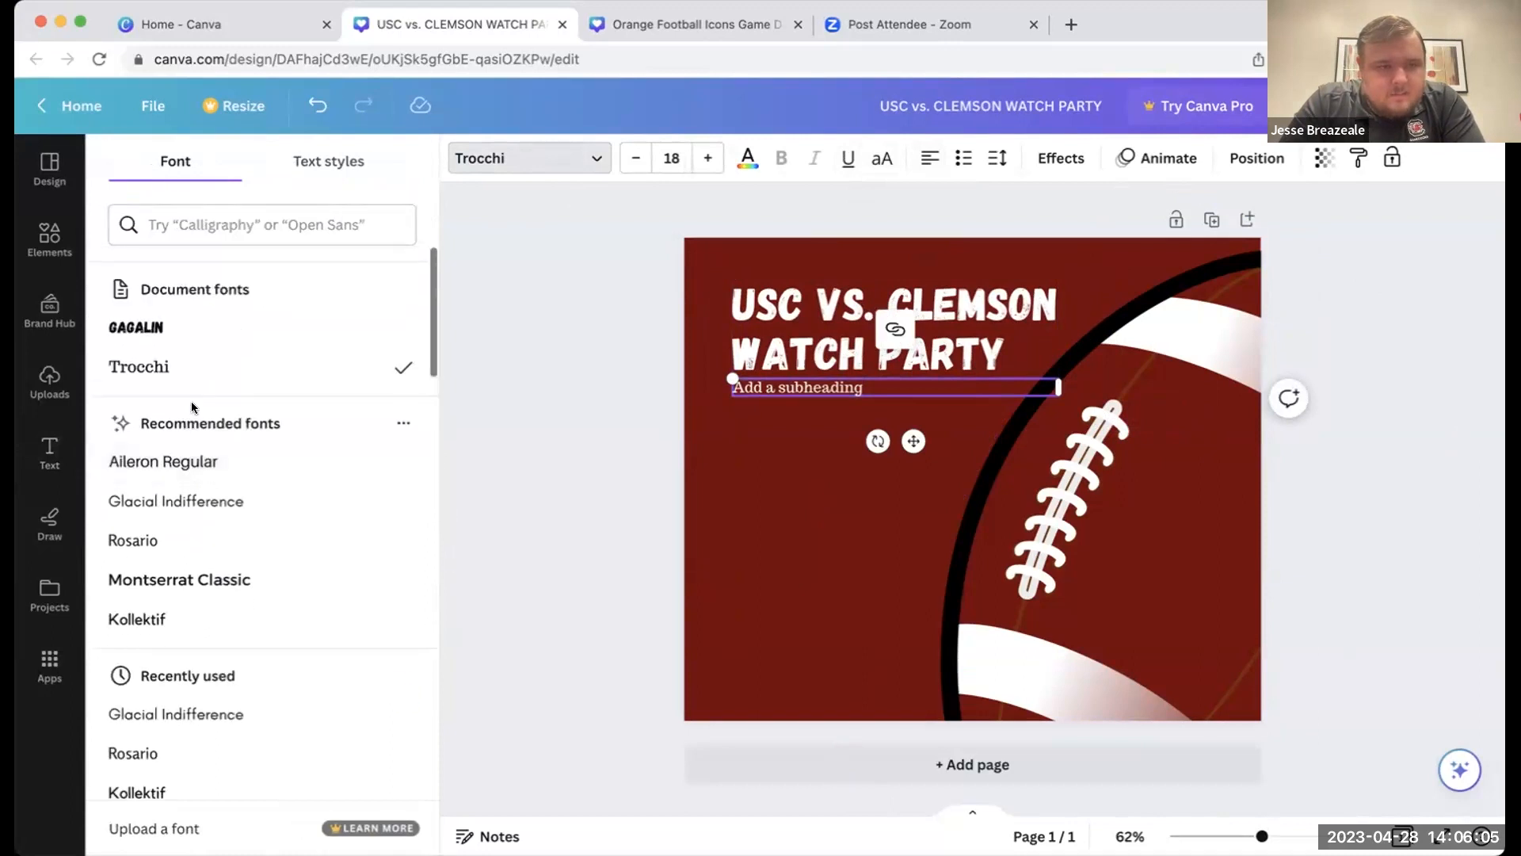
left_click(193, 498)
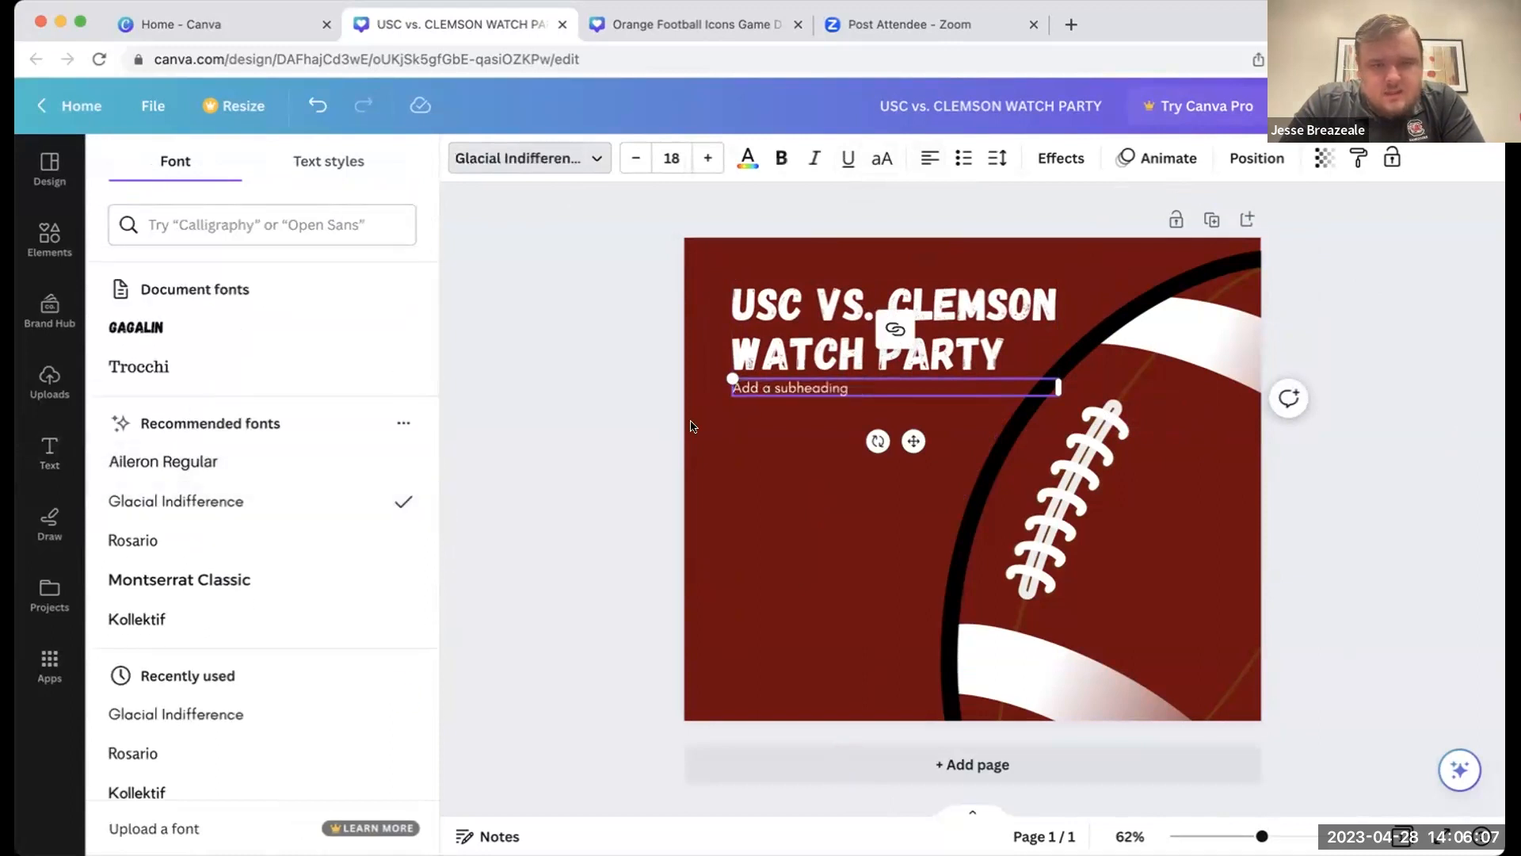
- Replace the subheading text with "Saturday November 25, 2023 at 8pm" and a second line giving "The Place Bar and Grille" and its street address
triple_click(840, 387)
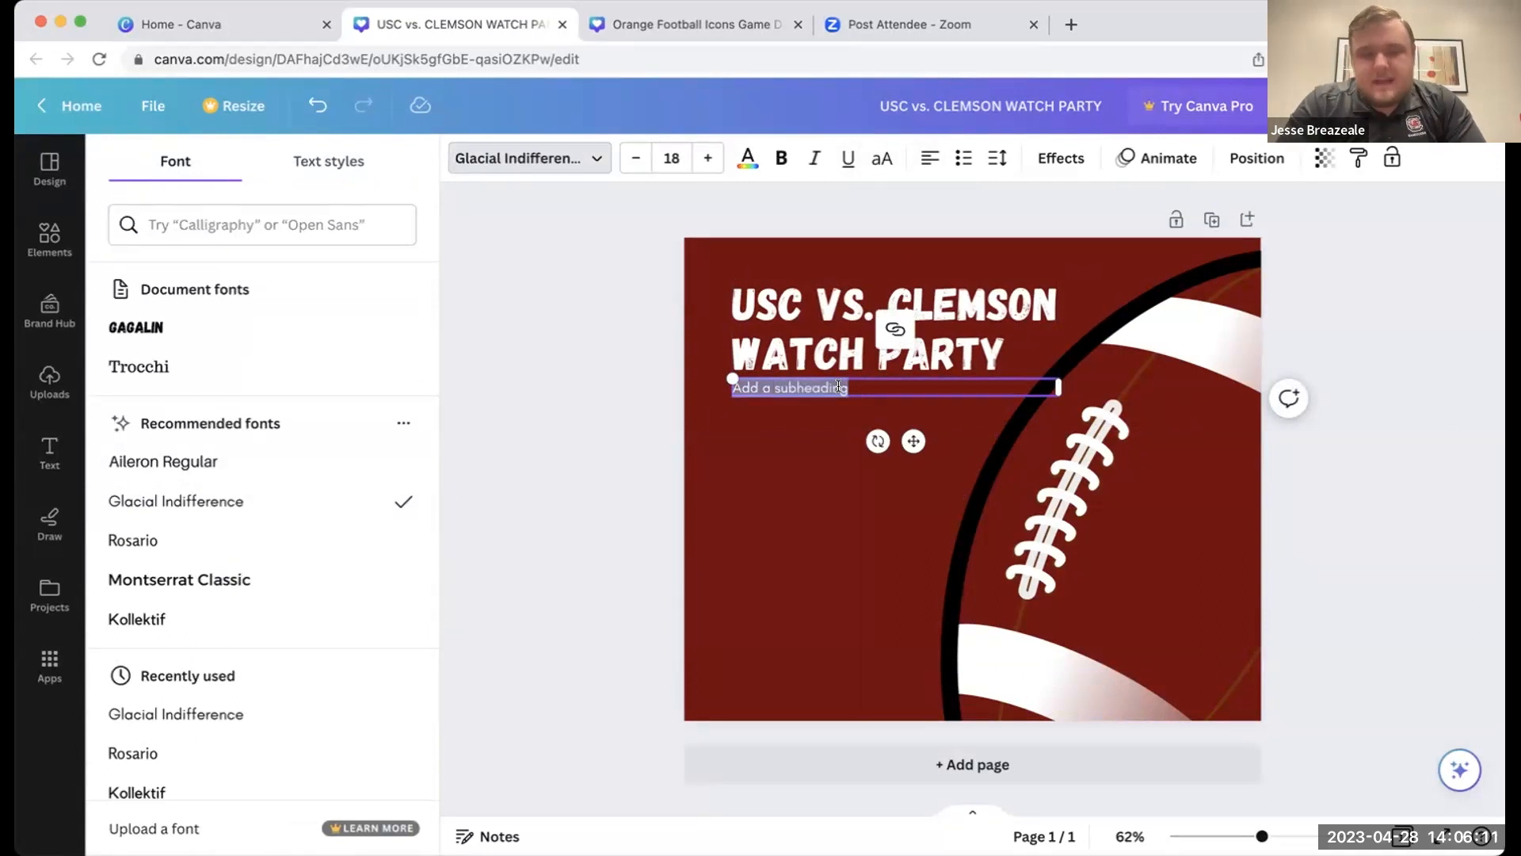
type("Soturday November ")
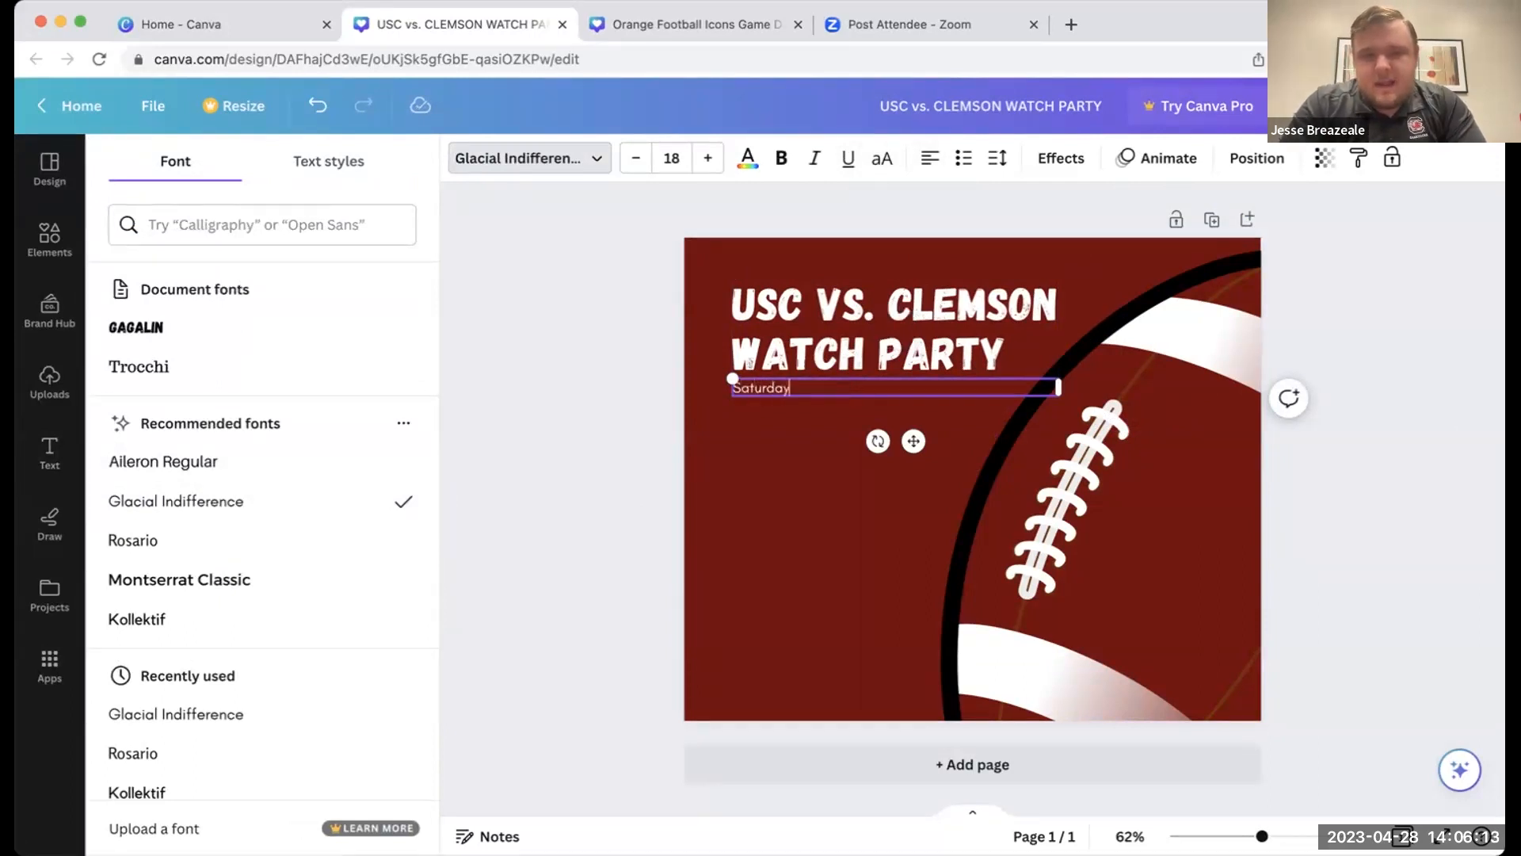
type("25, 2023 at")
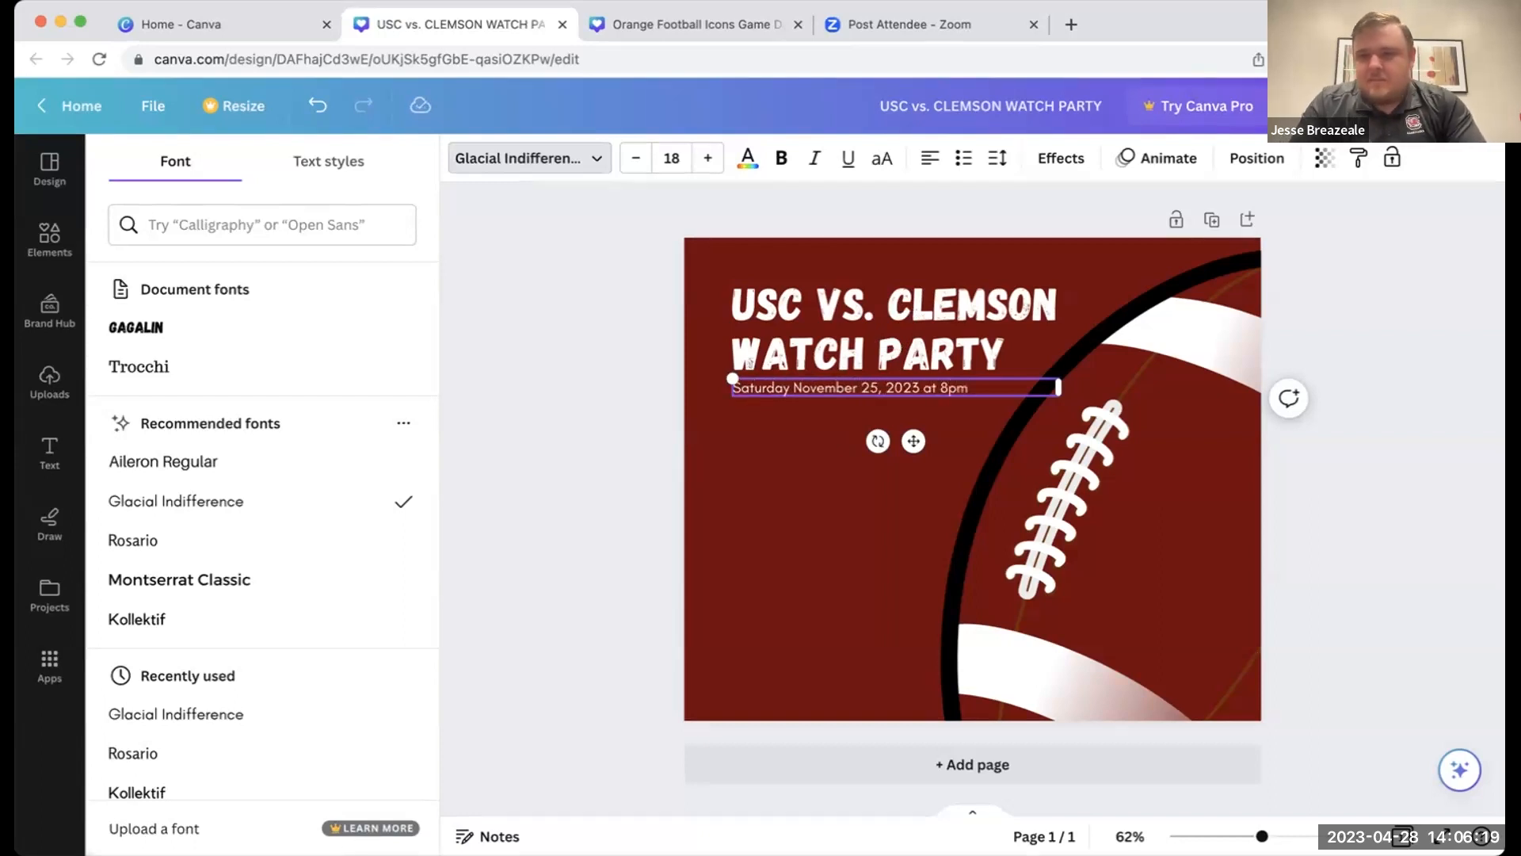
type(" 8pm")
key("Return")
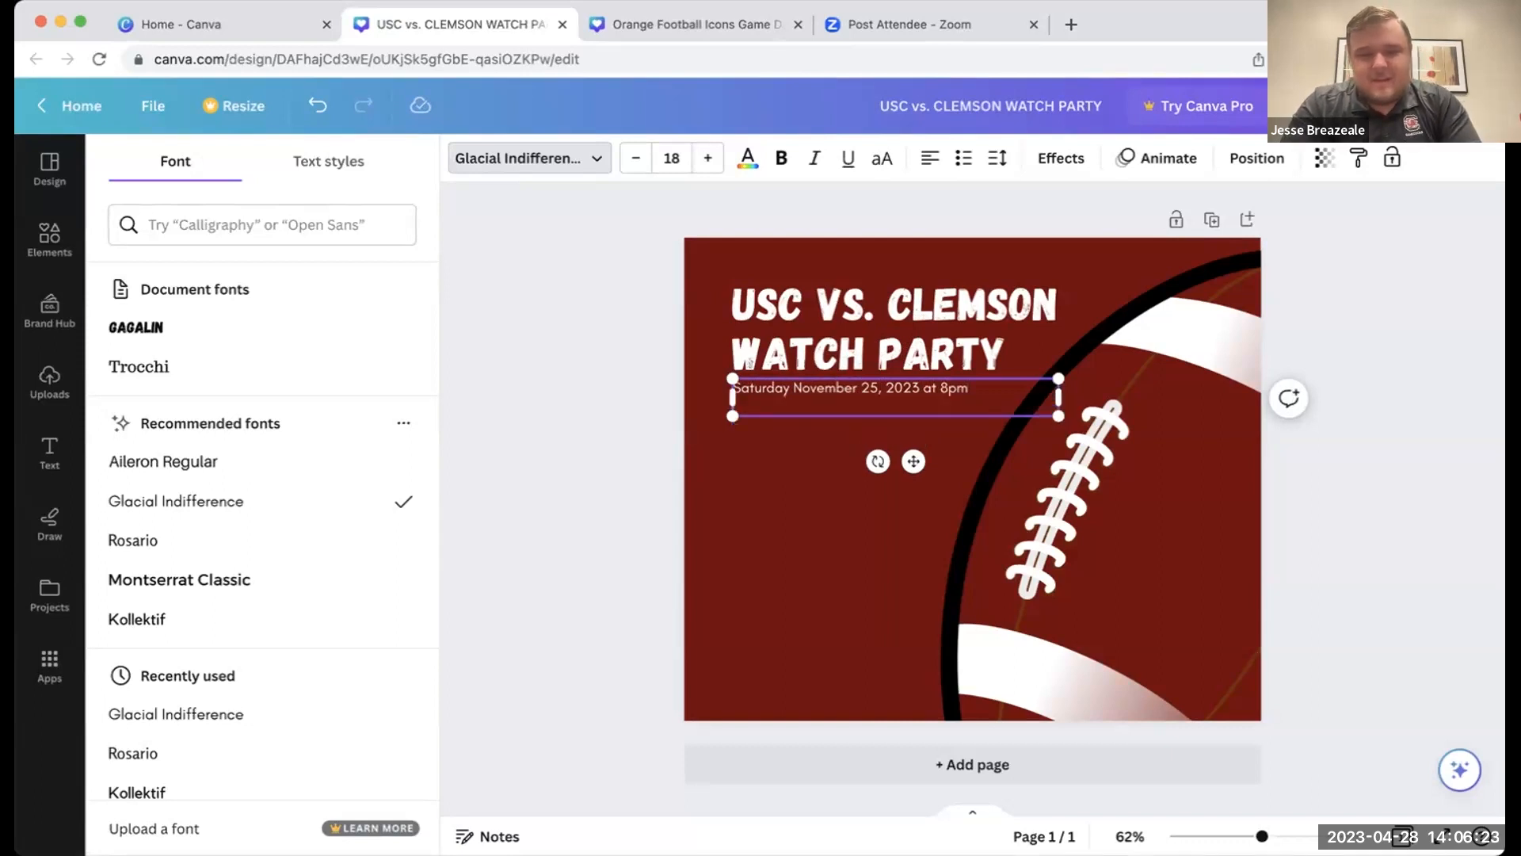
type("The Place Bar and Grille, 123 Address Rd.")
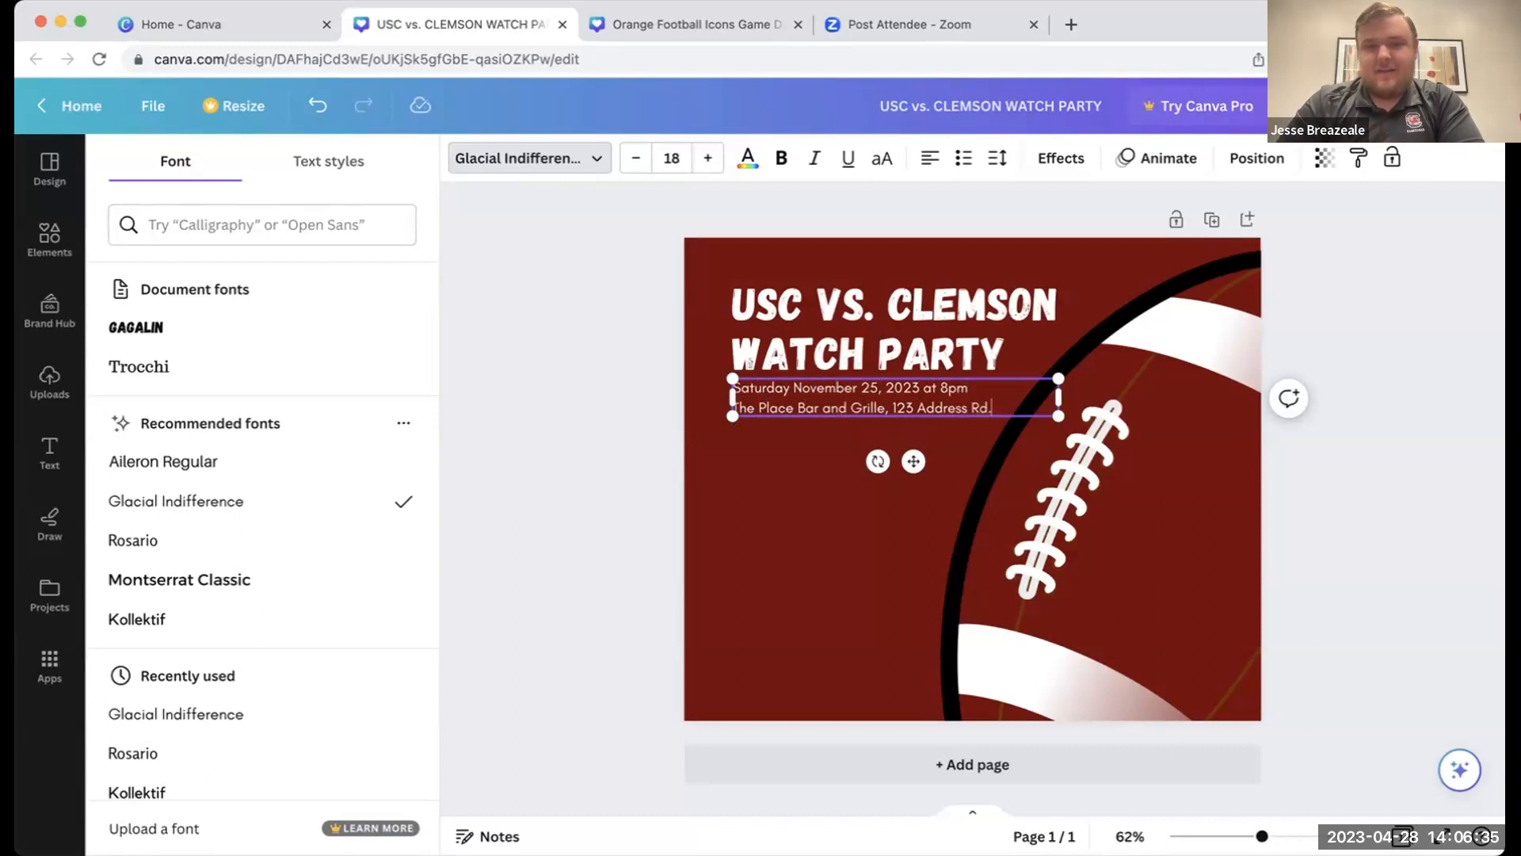
left_click(757, 517)
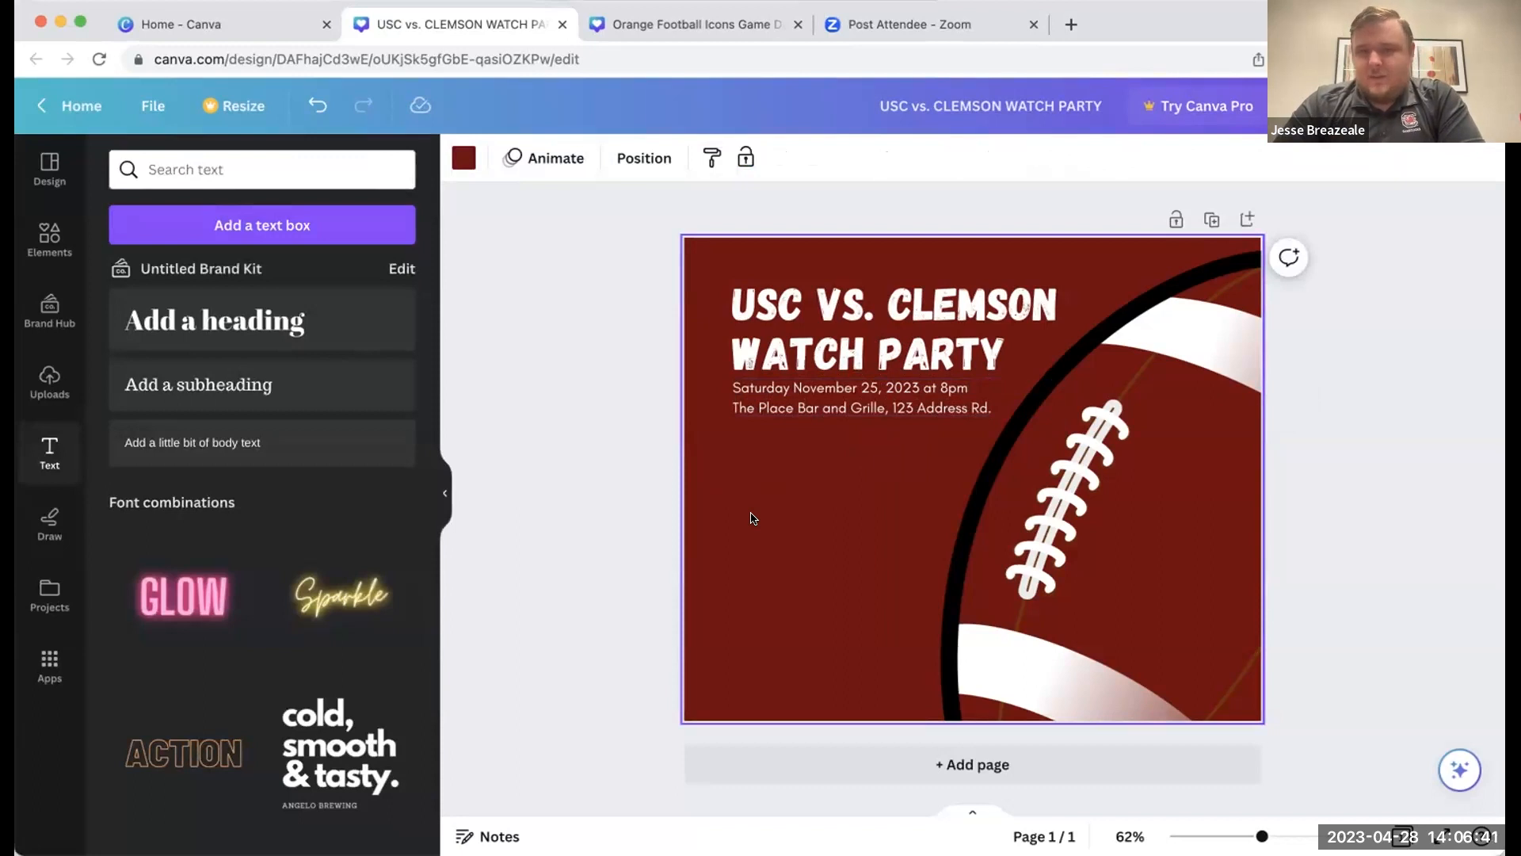
- Insert the uploaded USC Alumni logo with black lettering, shrink it and place it below the event details, clear of the football
left_click(41, 378)
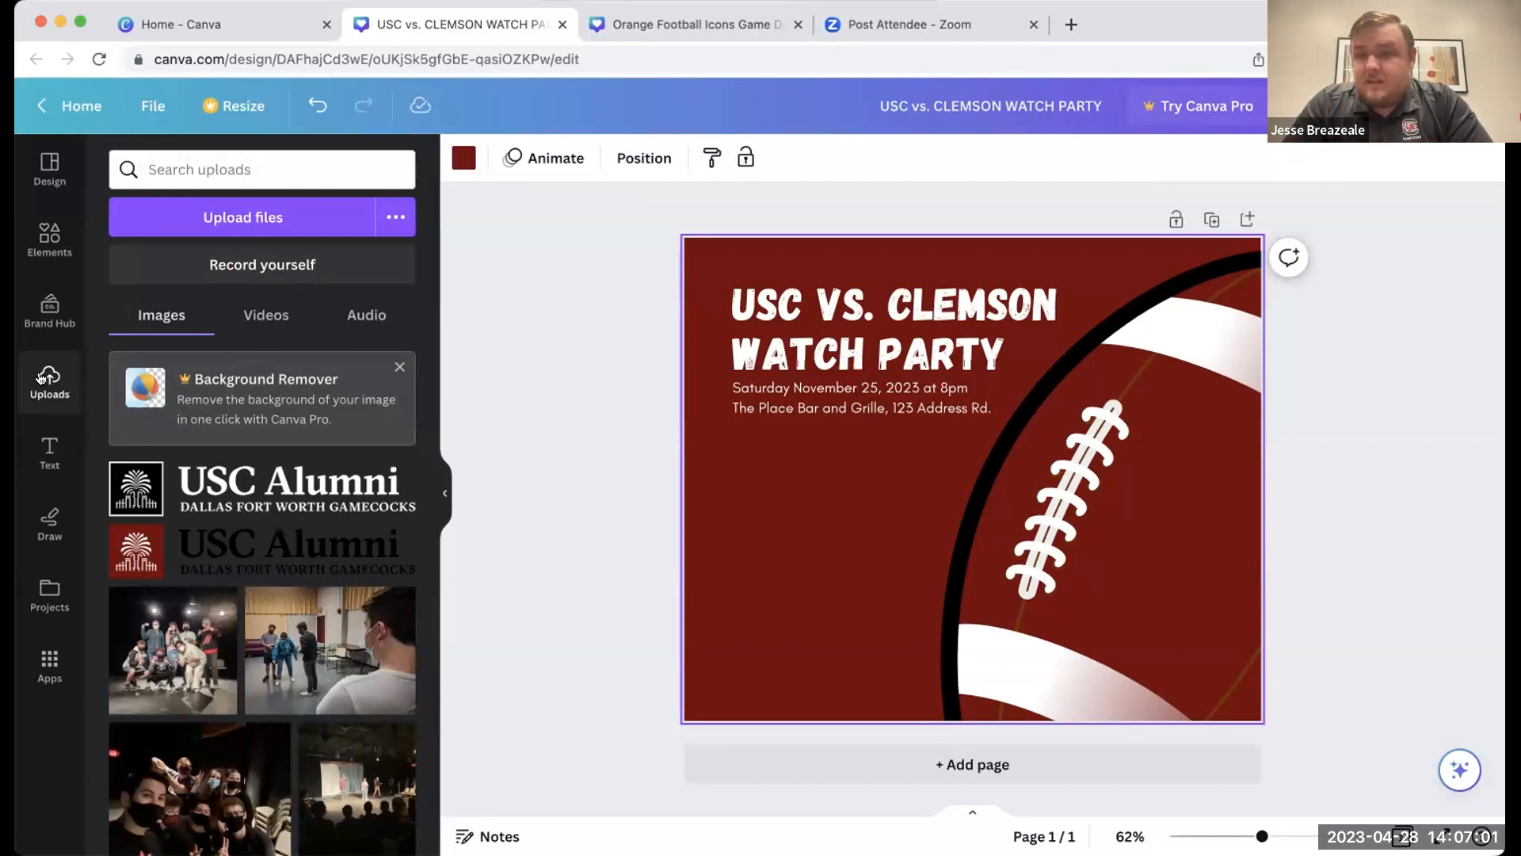
scroll(909, 315, "up", 5)
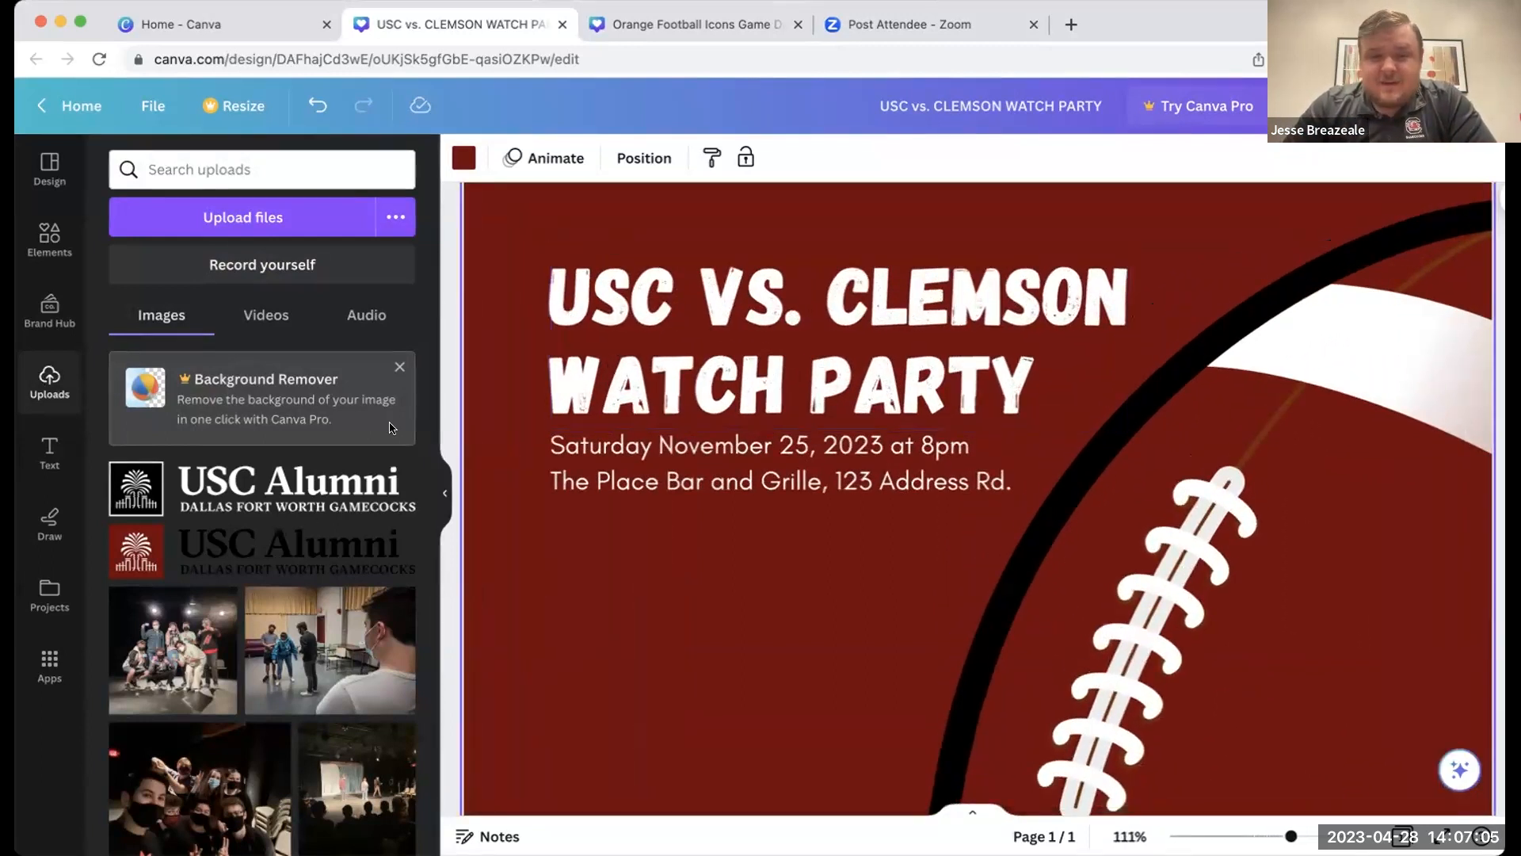
left_click(254, 551)
scroll(763, 656, "down", 3)
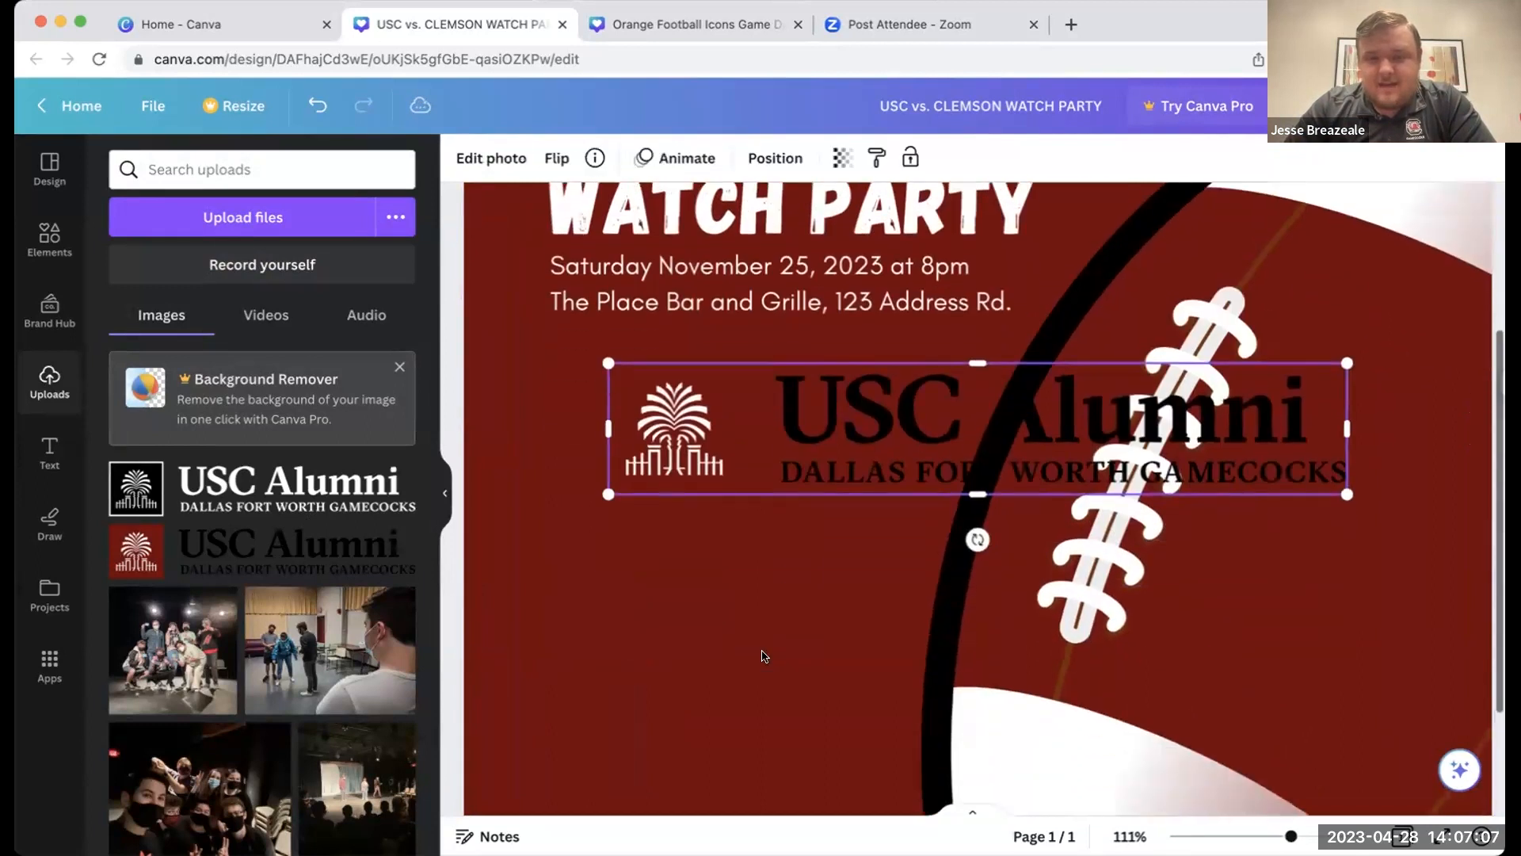
left_click_drag(893, 432, 754, 524)
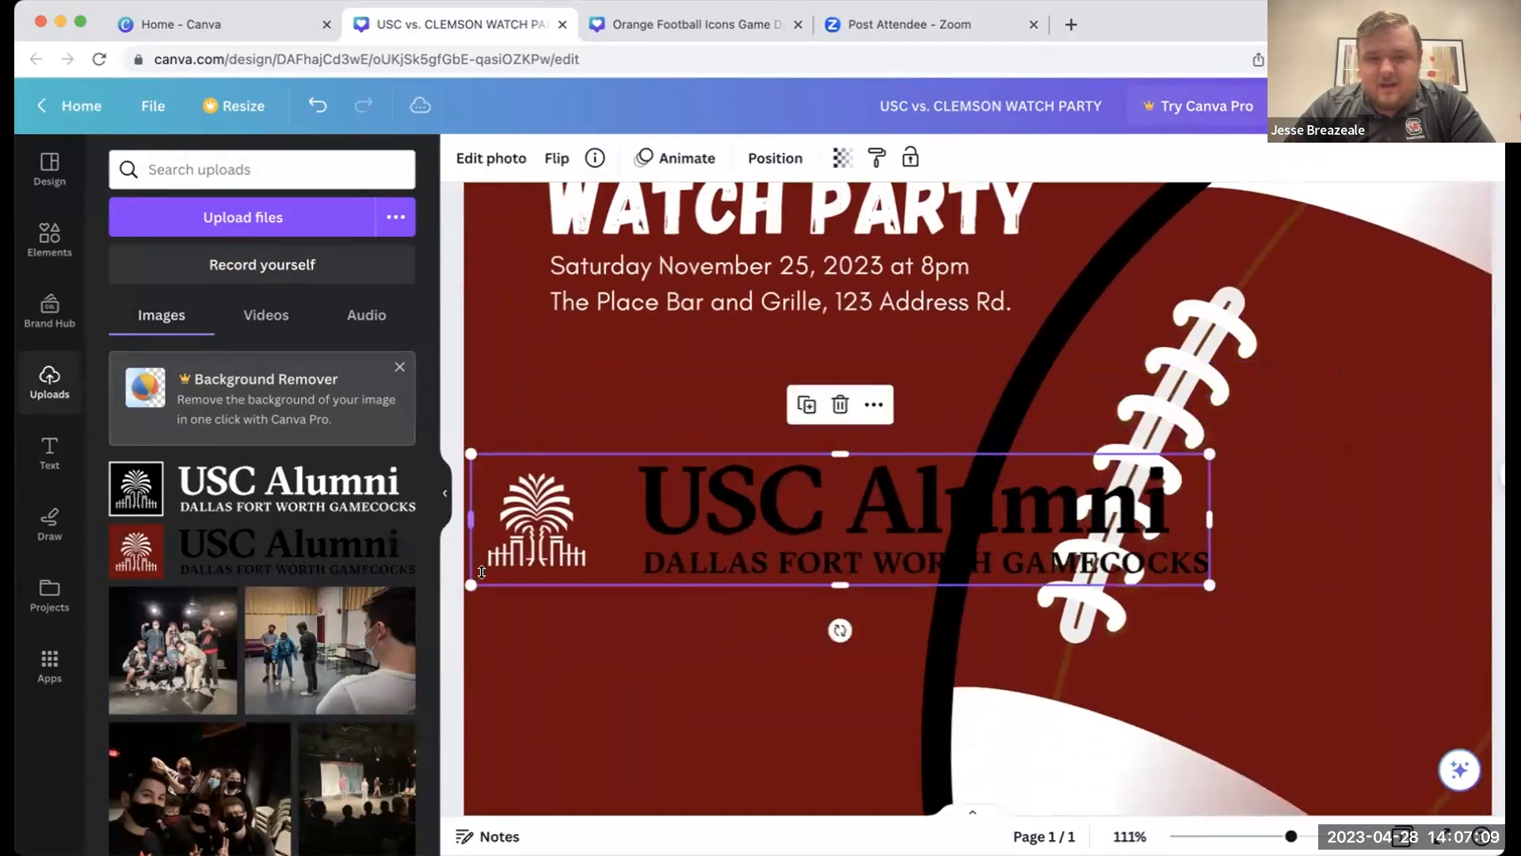
left_click_drag(471, 585, 897, 510)
left_click_drag(1052, 467, 705, 529)
left_click(809, 701)
- Change the colour of the event details text to black
left_click(893, 264)
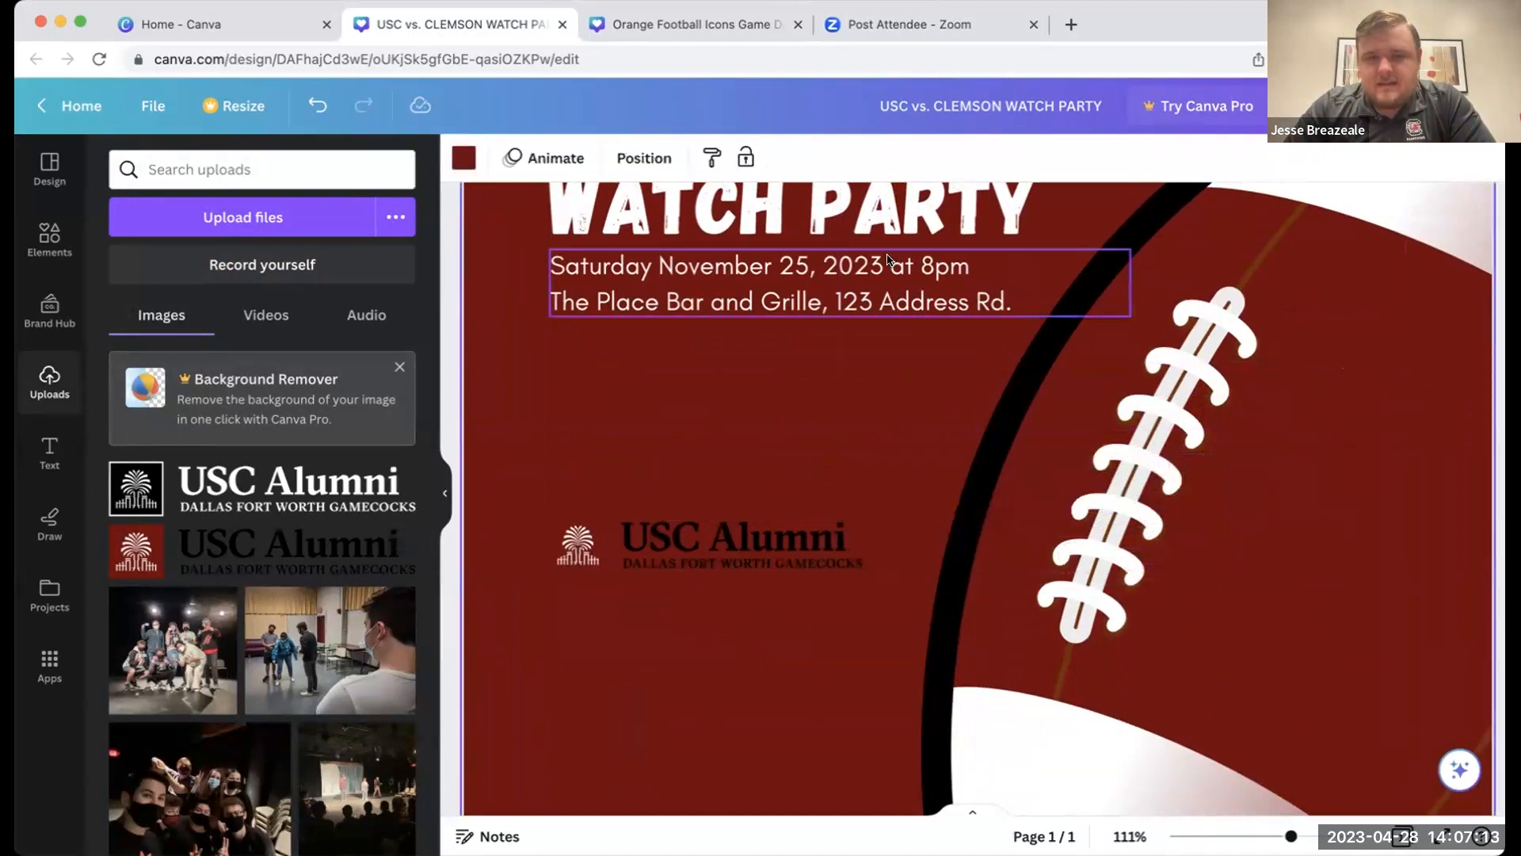
left_click(747, 157)
left_click(170, 282)
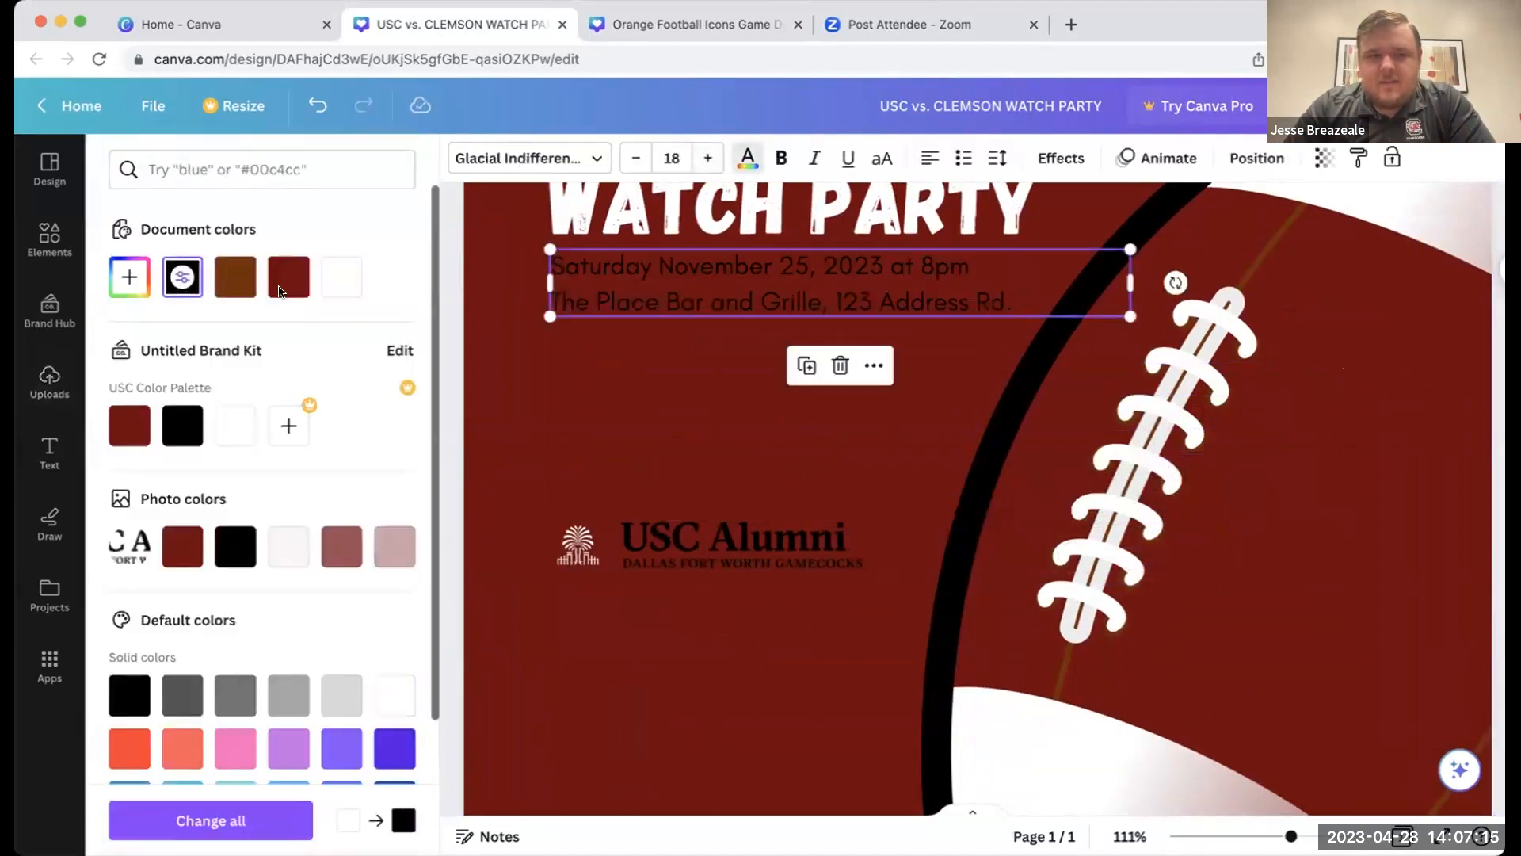
left_click(481, 315)
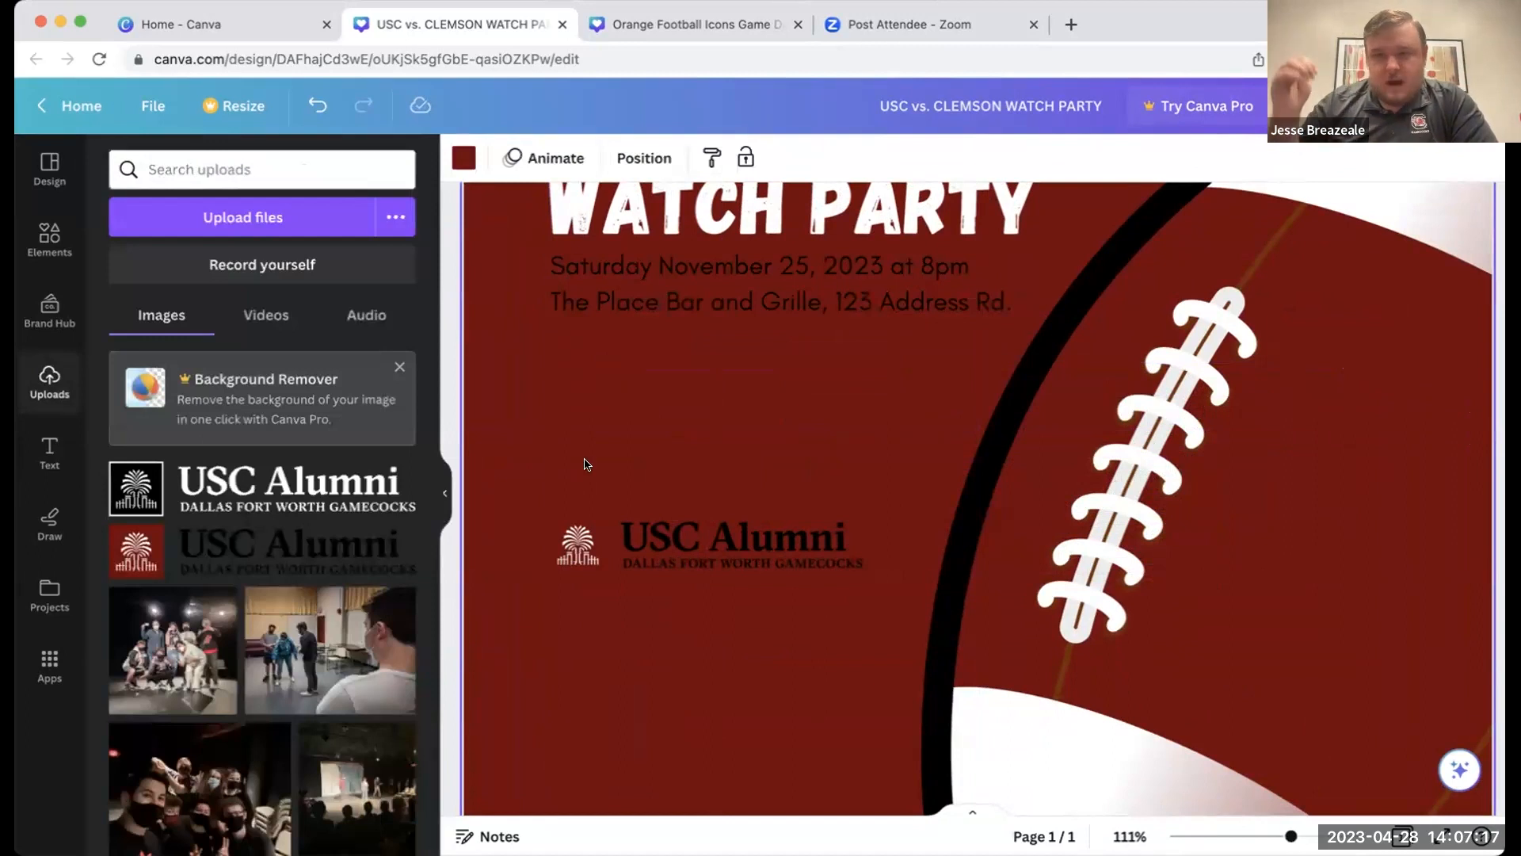
- Change the colour of the event details text to white
left_click(646, 266)
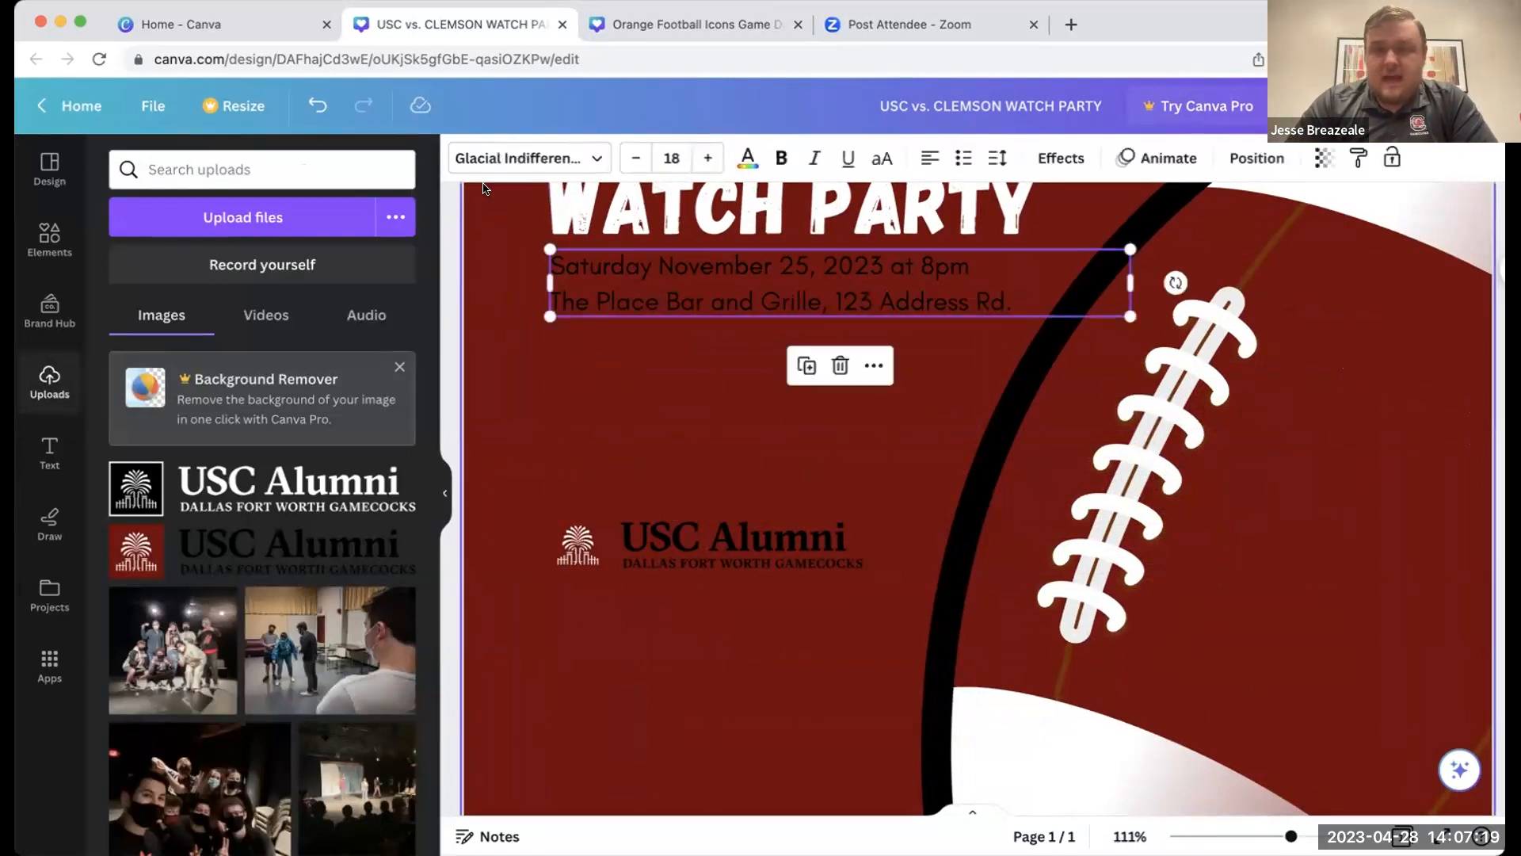
left_click(743, 159)
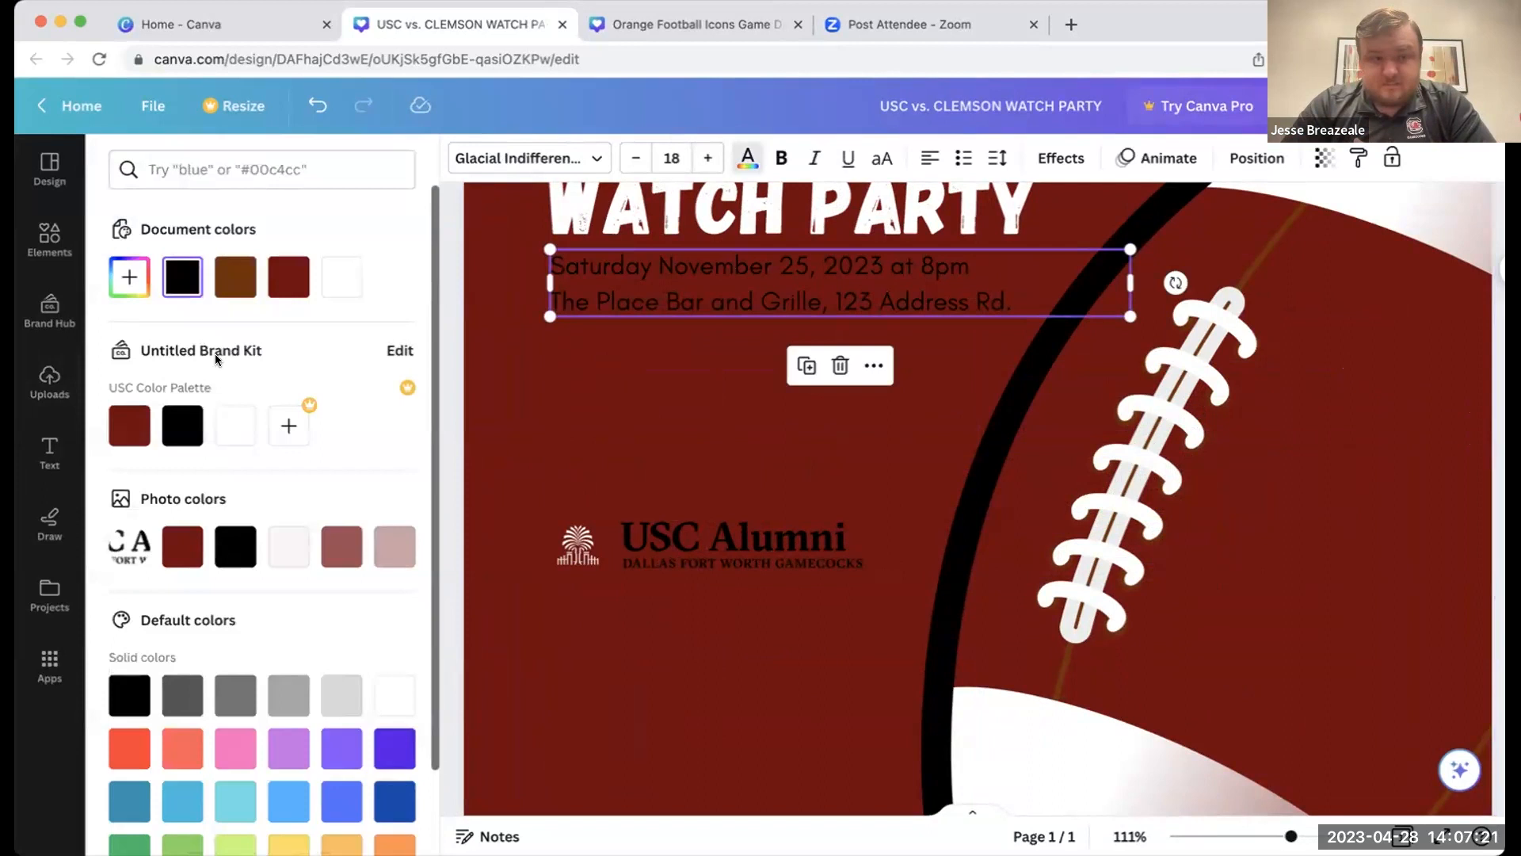
left_click(341, 276)
- Delete the black-lettered USC Alumni logo and insert the uploaded white-lettered version instead
scroll(652, 626, "down", 1)
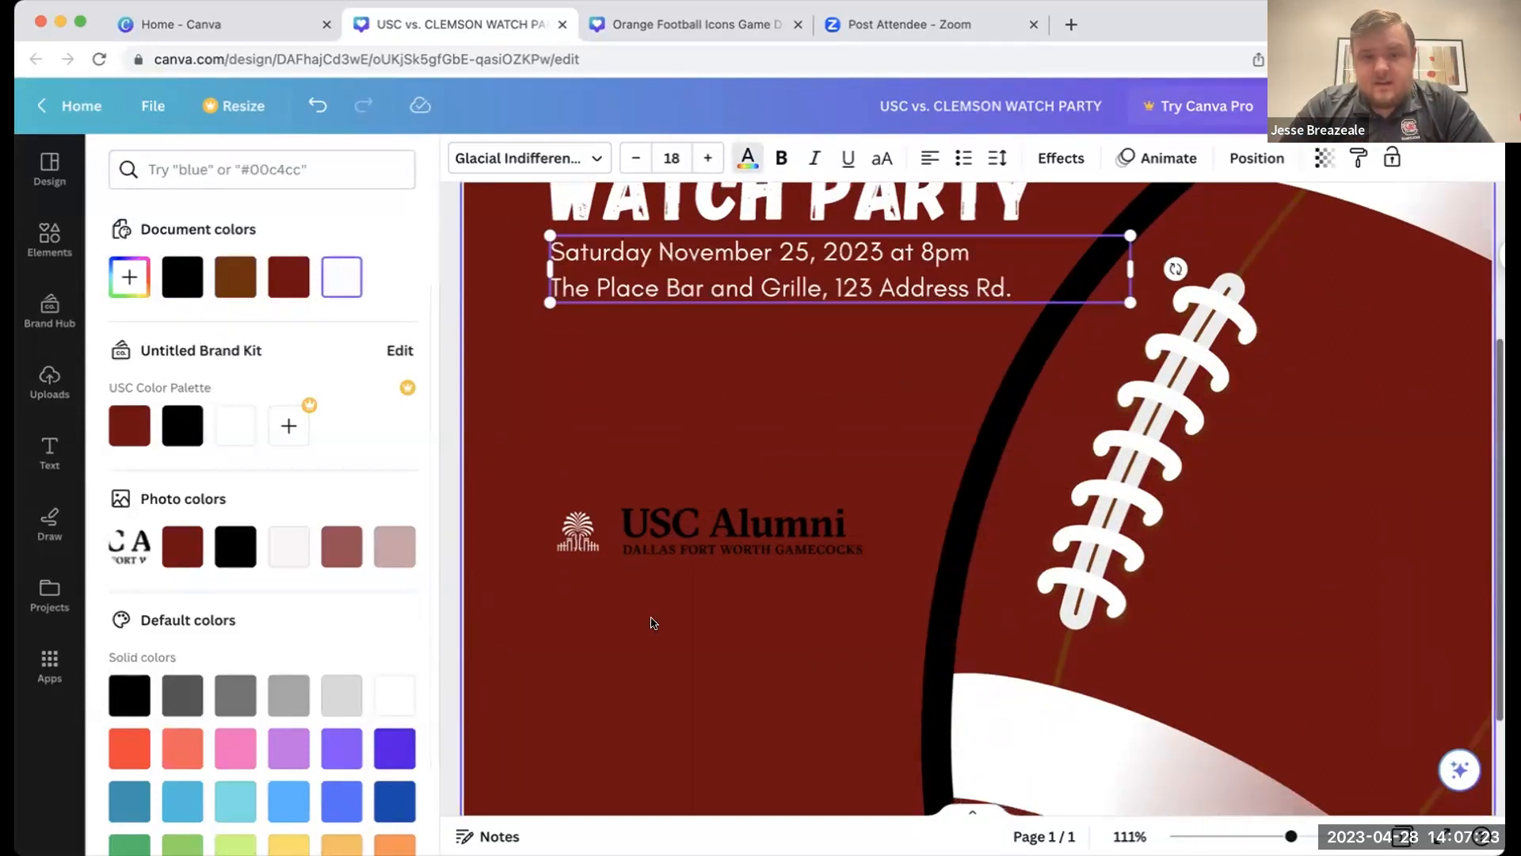
left_click(722, 551)
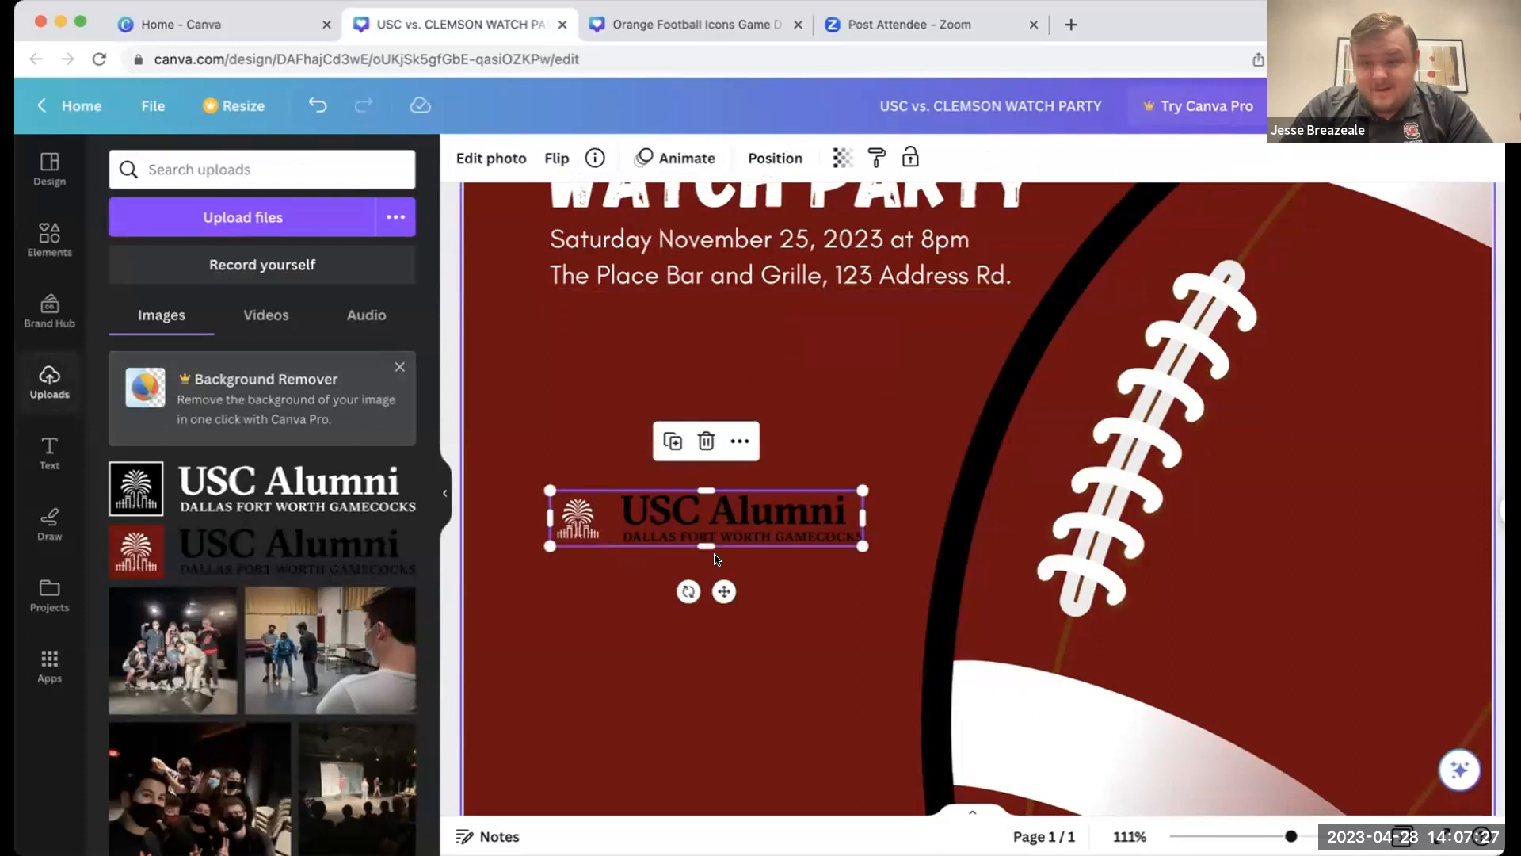
key("Delete")
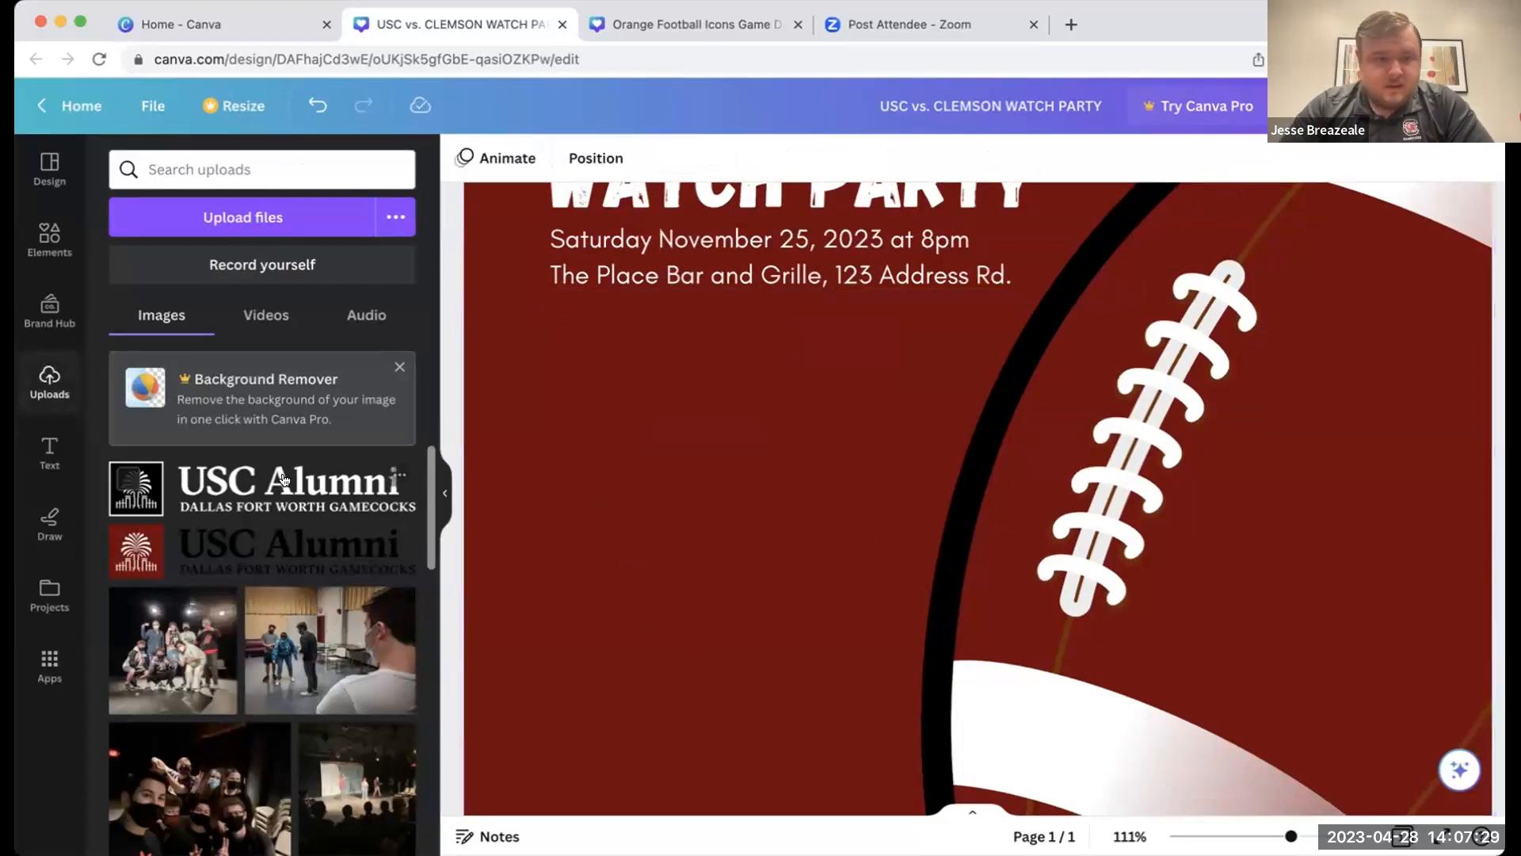
left_click(190, 485)
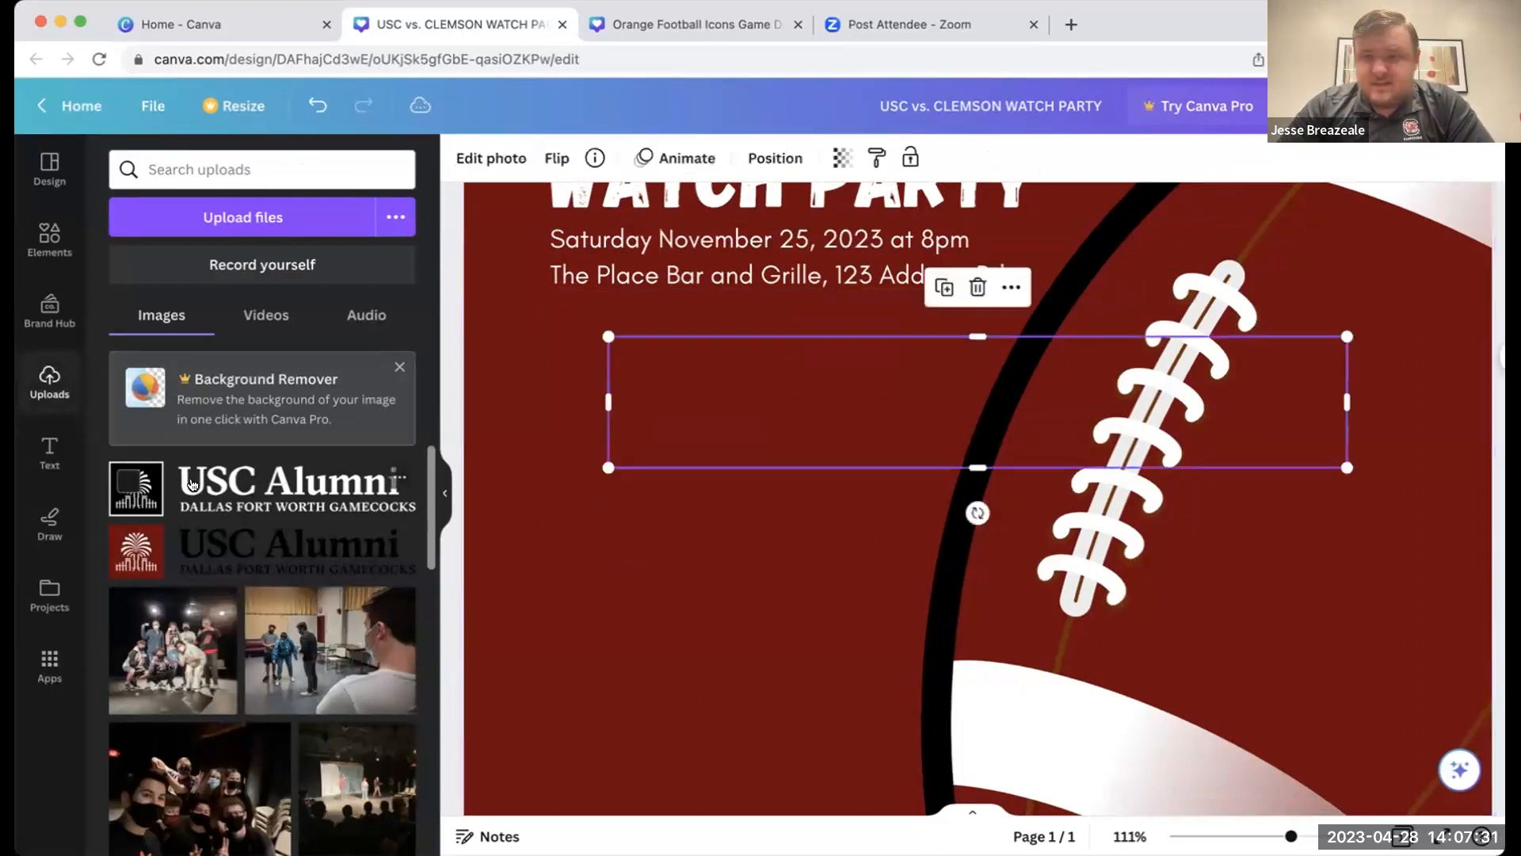
- Shrink the white-lettered USC Alumni logo to about half its width, keeping its proportions
left_click_drag(607, 468, 673, 602)
scroll(687, 594, "down", 3)
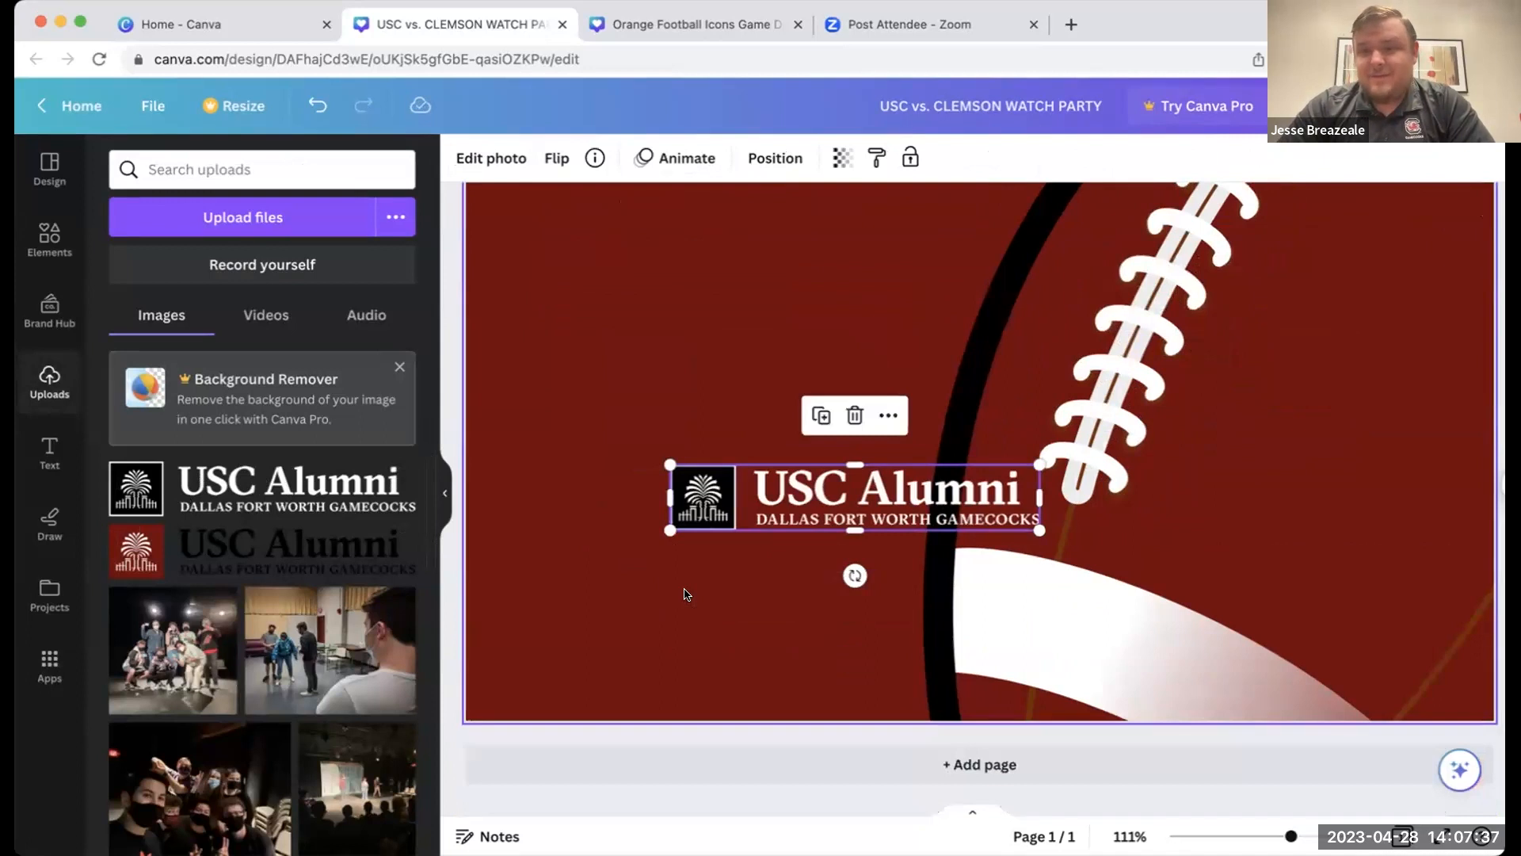
scroll(686, 594, "down", 3)
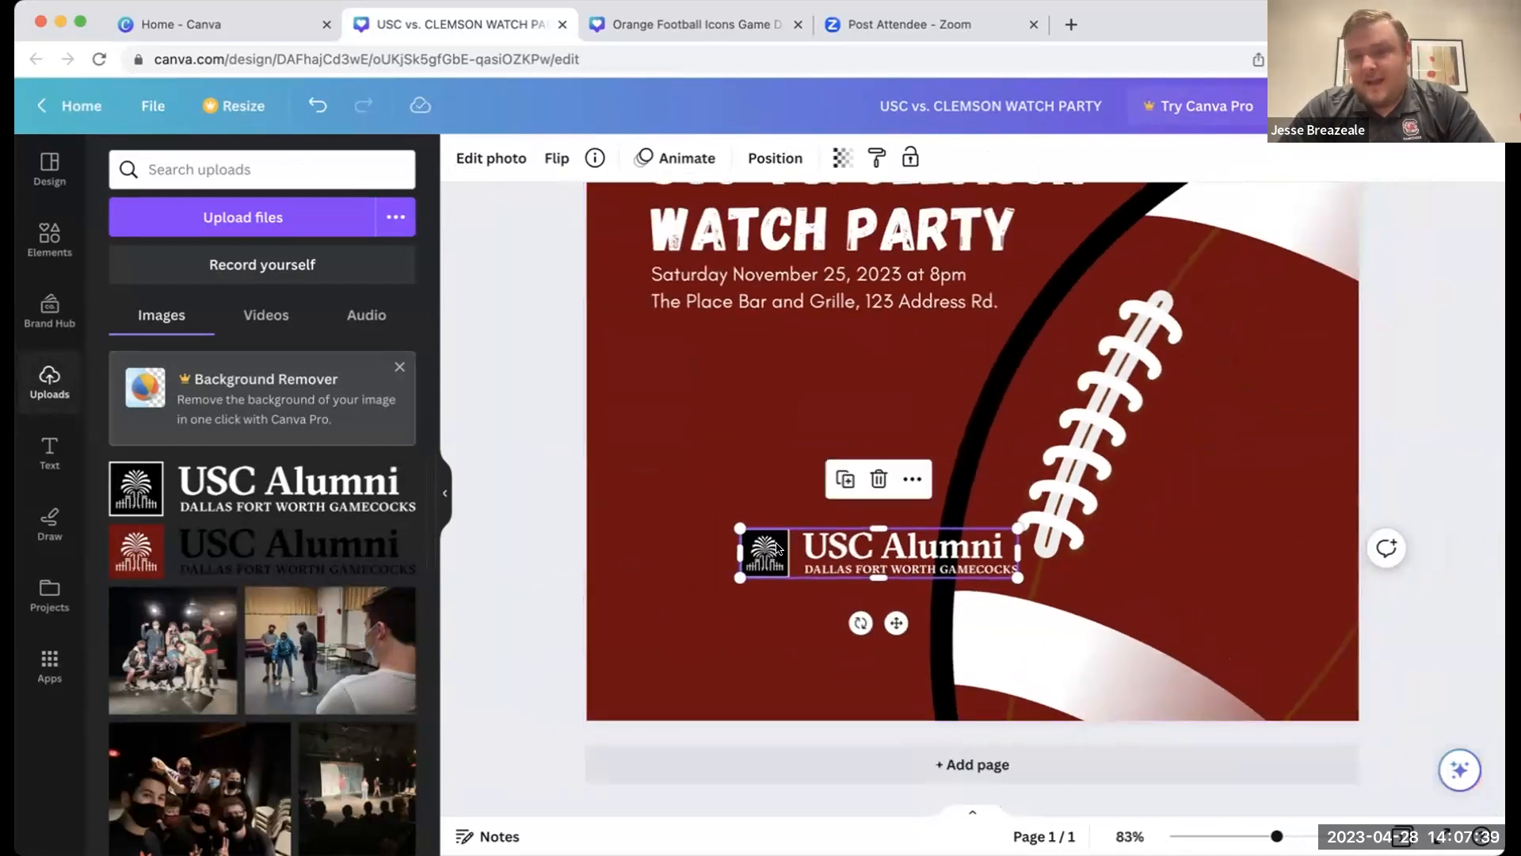
- Move the logo to the lower-left corner of the post, aligned with the event details, and shrink it slightly to clear the football
left_click_drag(760, 552, 690, 623)
scroll(684, 627, "down", 4)
scroll(685, 626, "up", 4)
scroll(953, 596, "down", 4)
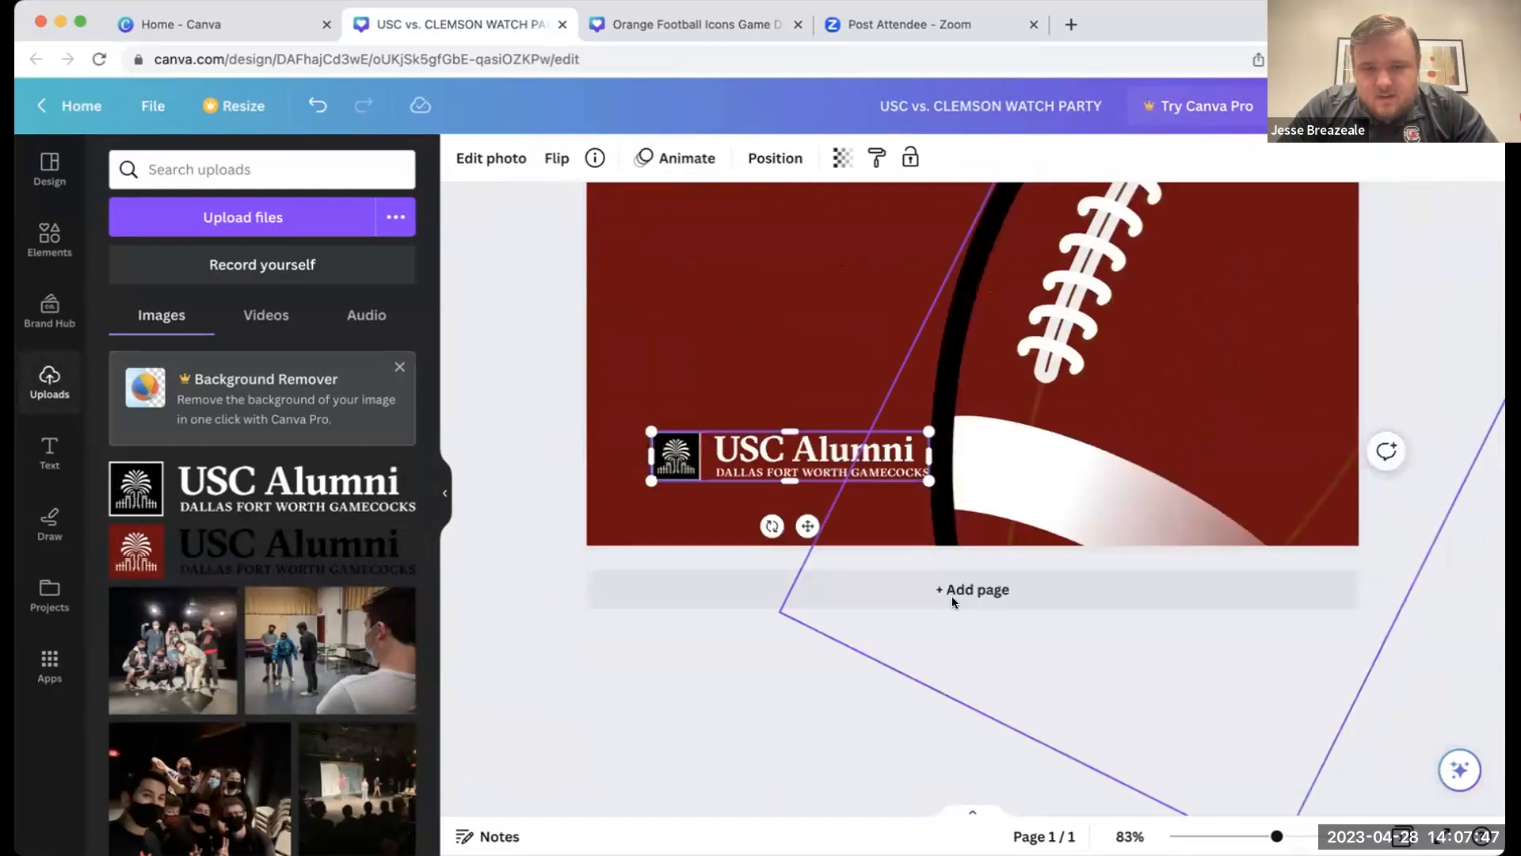
scroll(924, 516, "down", 5)
left_click_drag(947, 608, 915, 615)
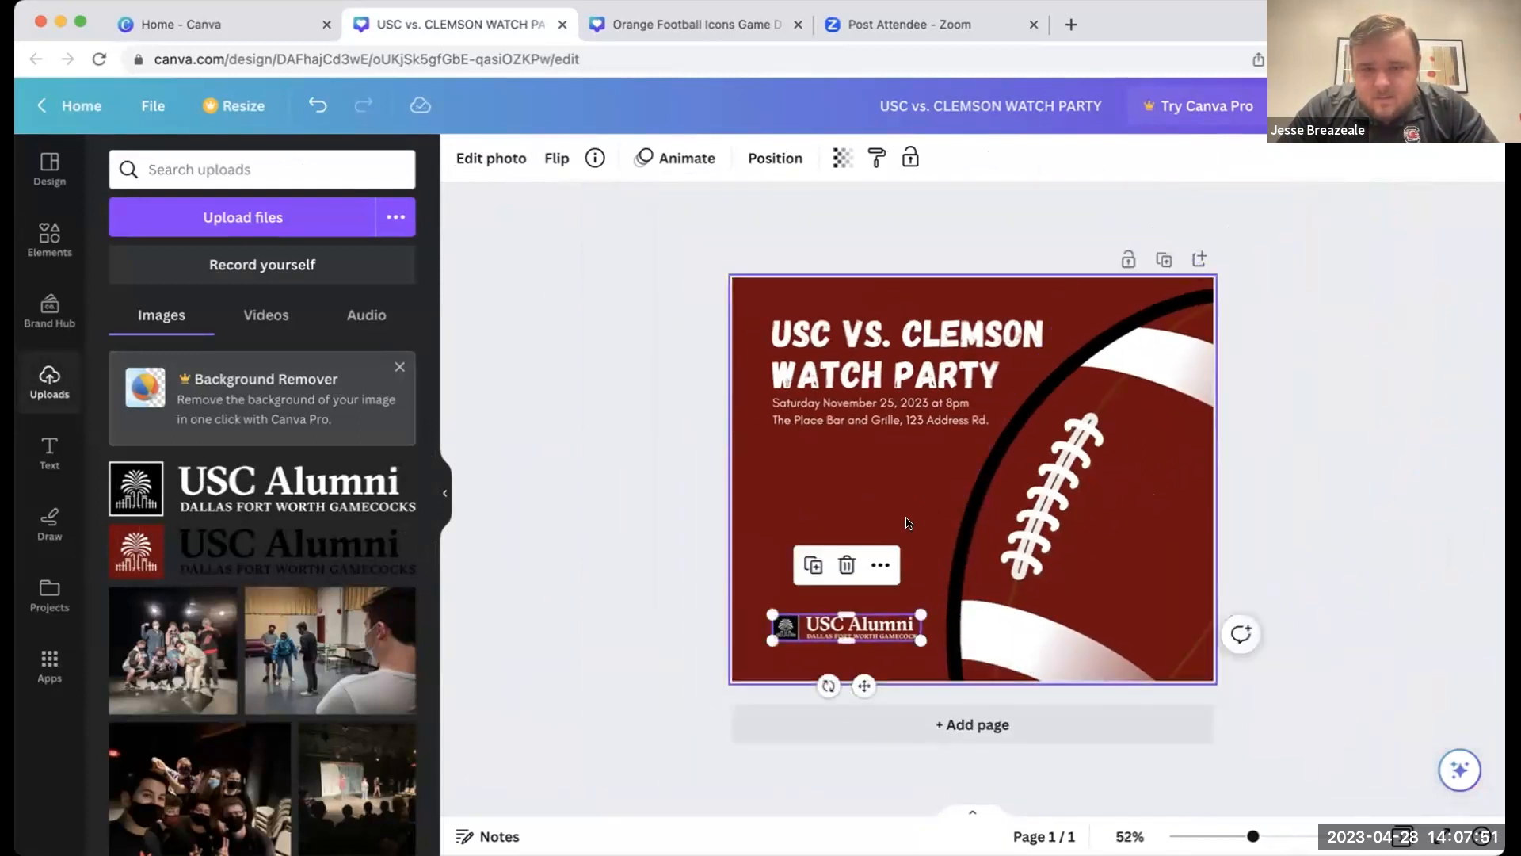
left_click(927, 507)
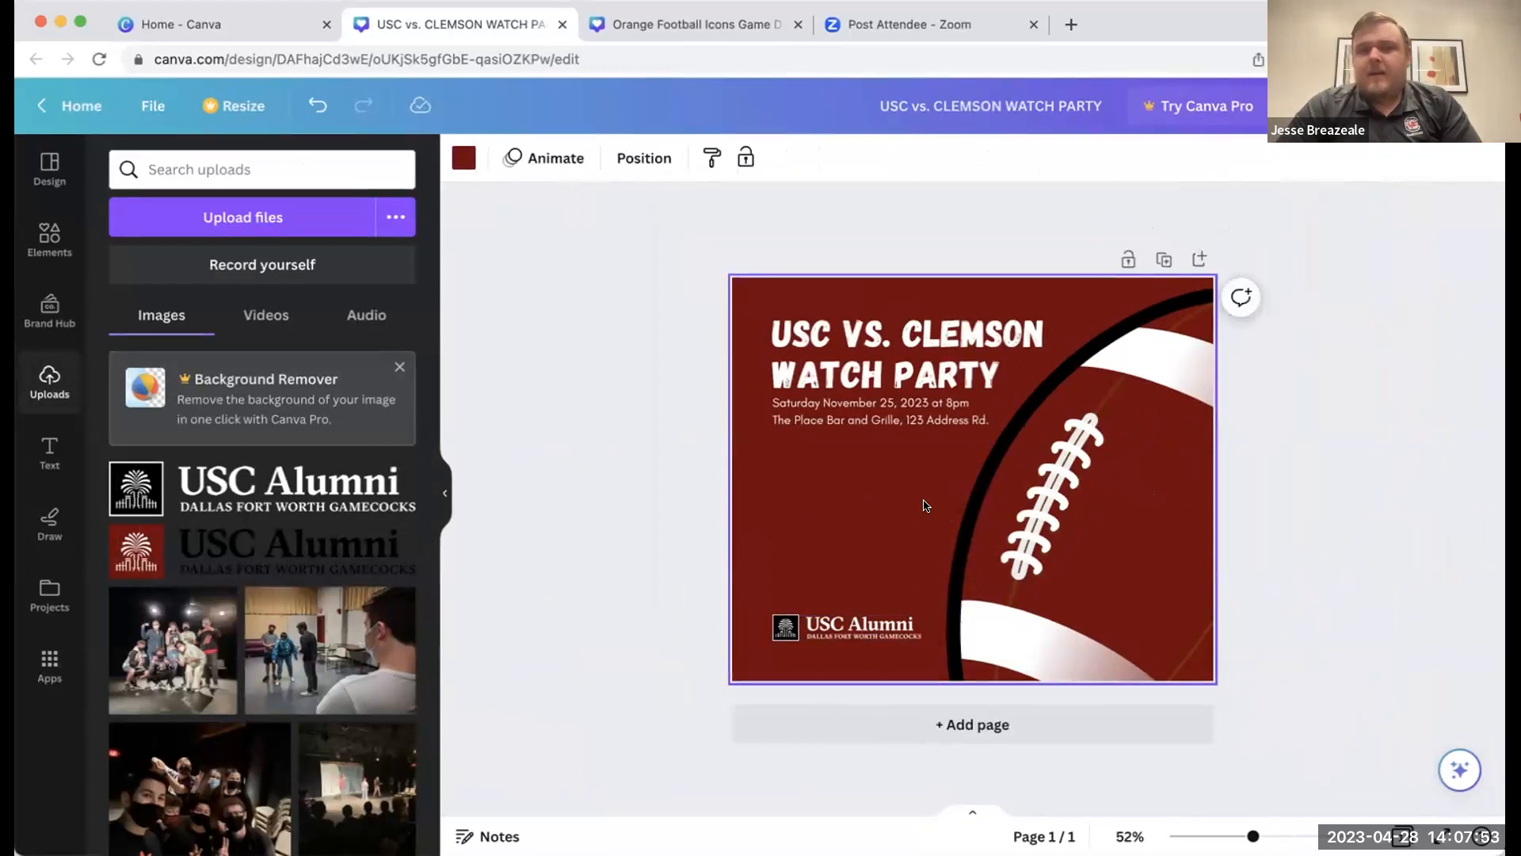
scroll(926, 507, "up", 2)
left_click_drag(902, 499, 891, 583)
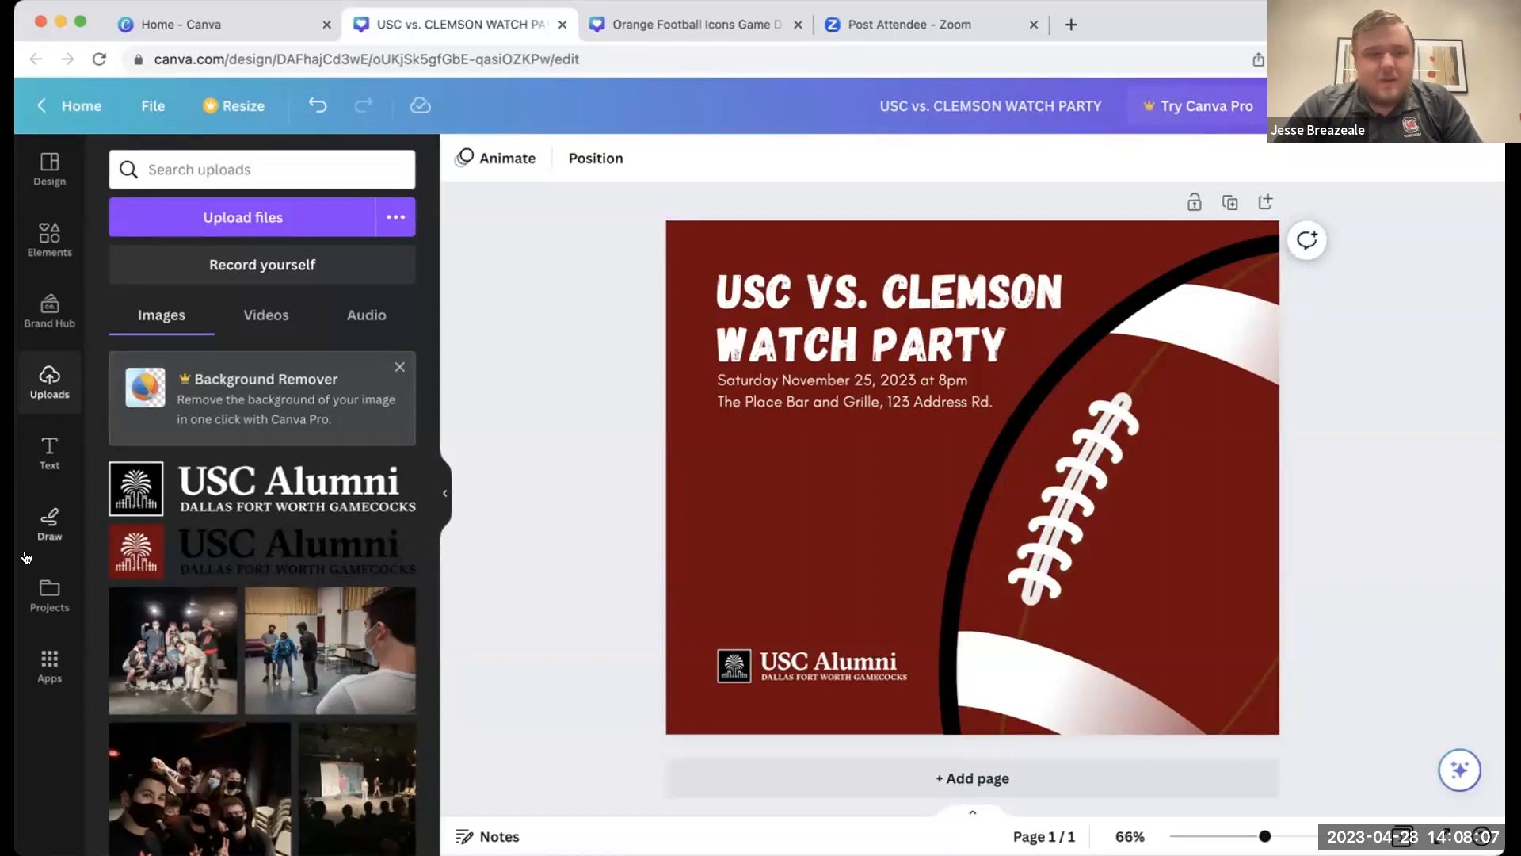
- Search the elements for football photos and insert the stadium photo with the green field at sunset
left_click(48, 236)
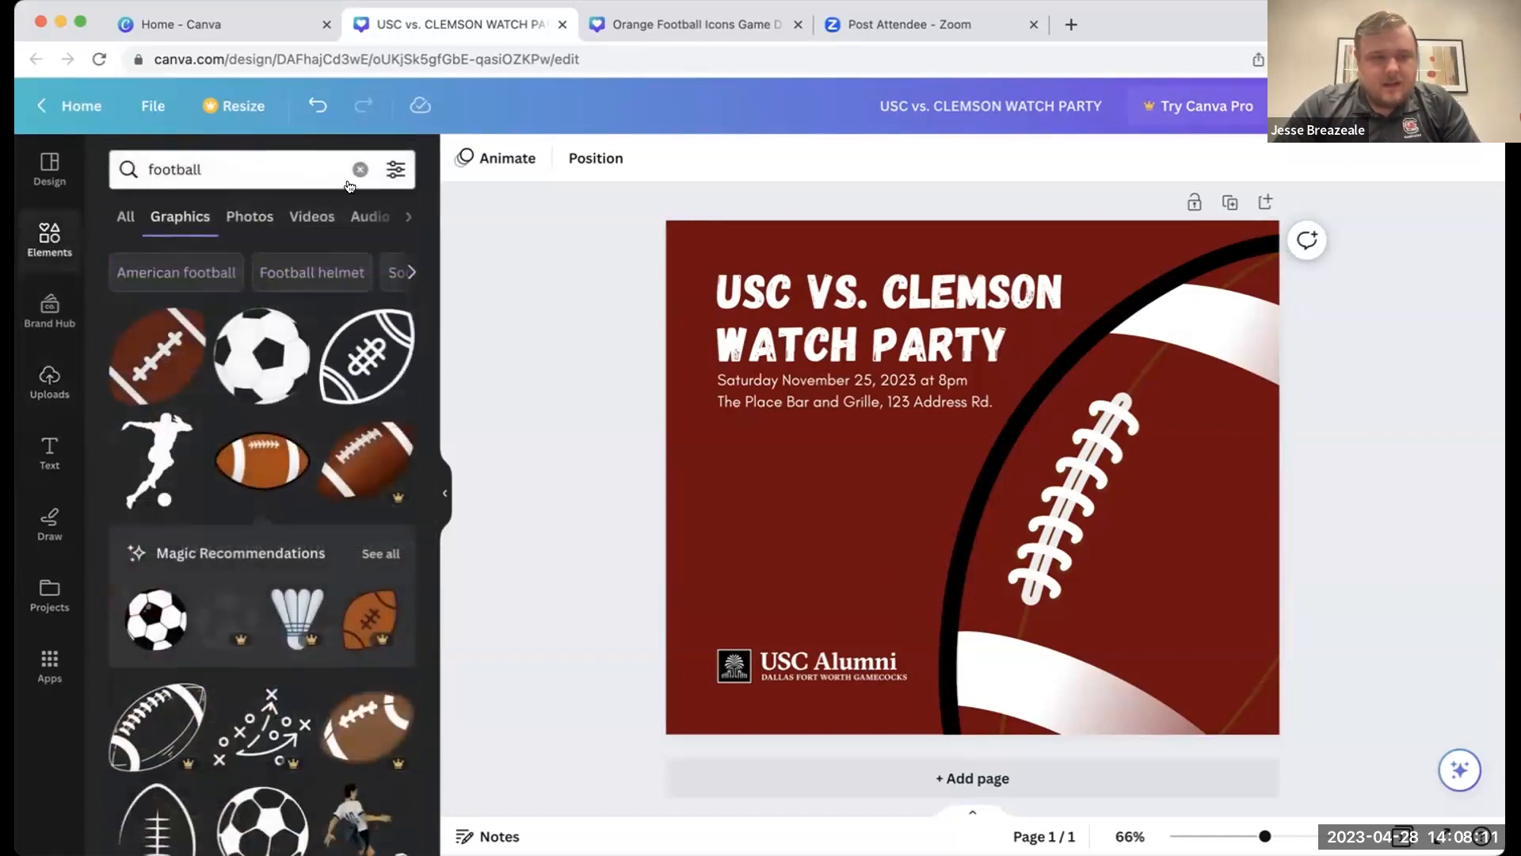
left_click(292, 170)
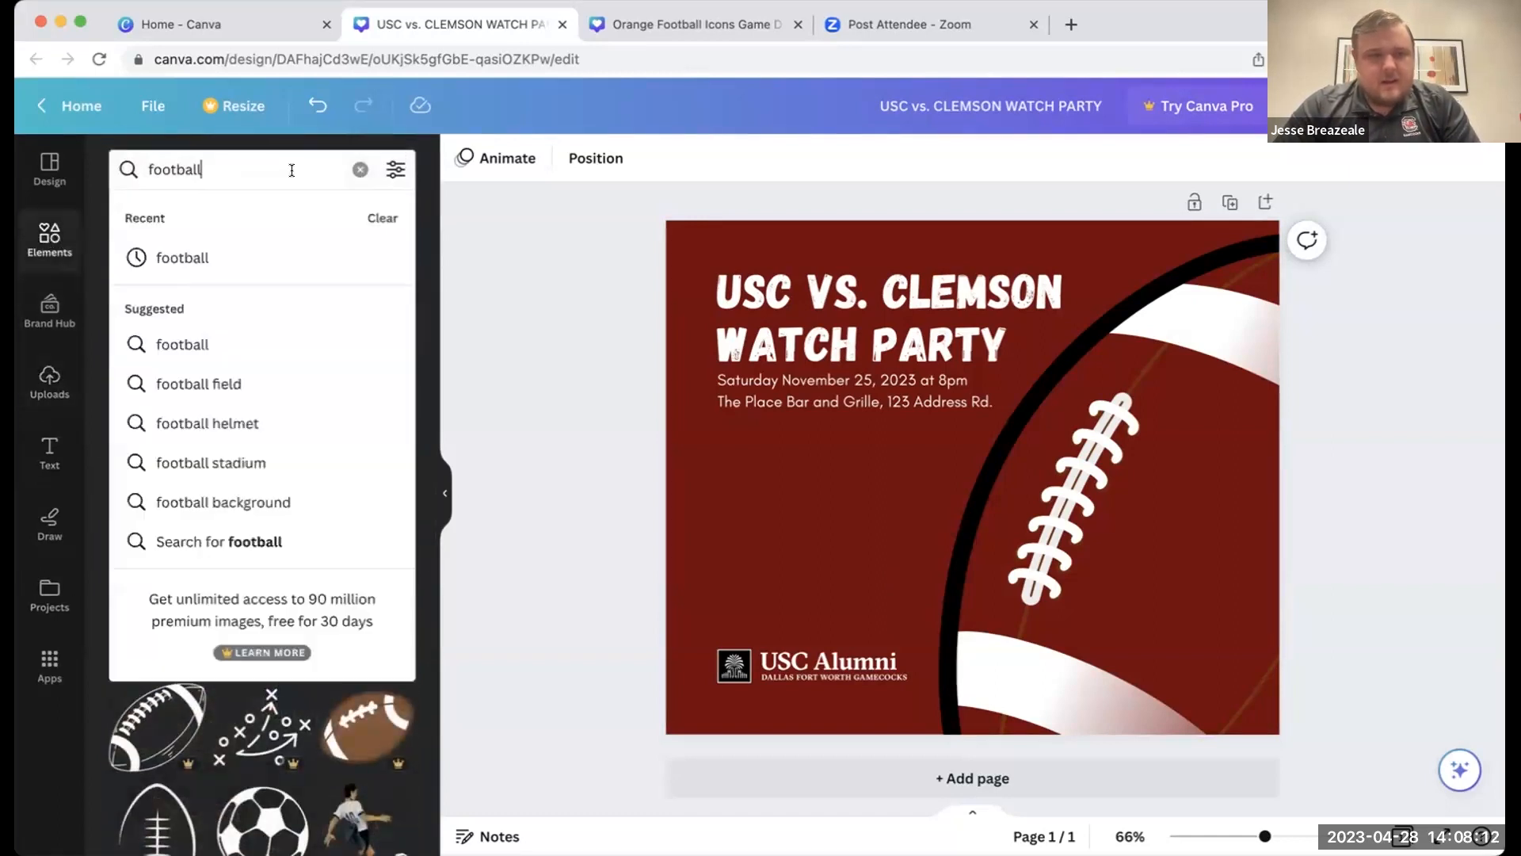
left_click(361, 170)
type("football")
key("Return")
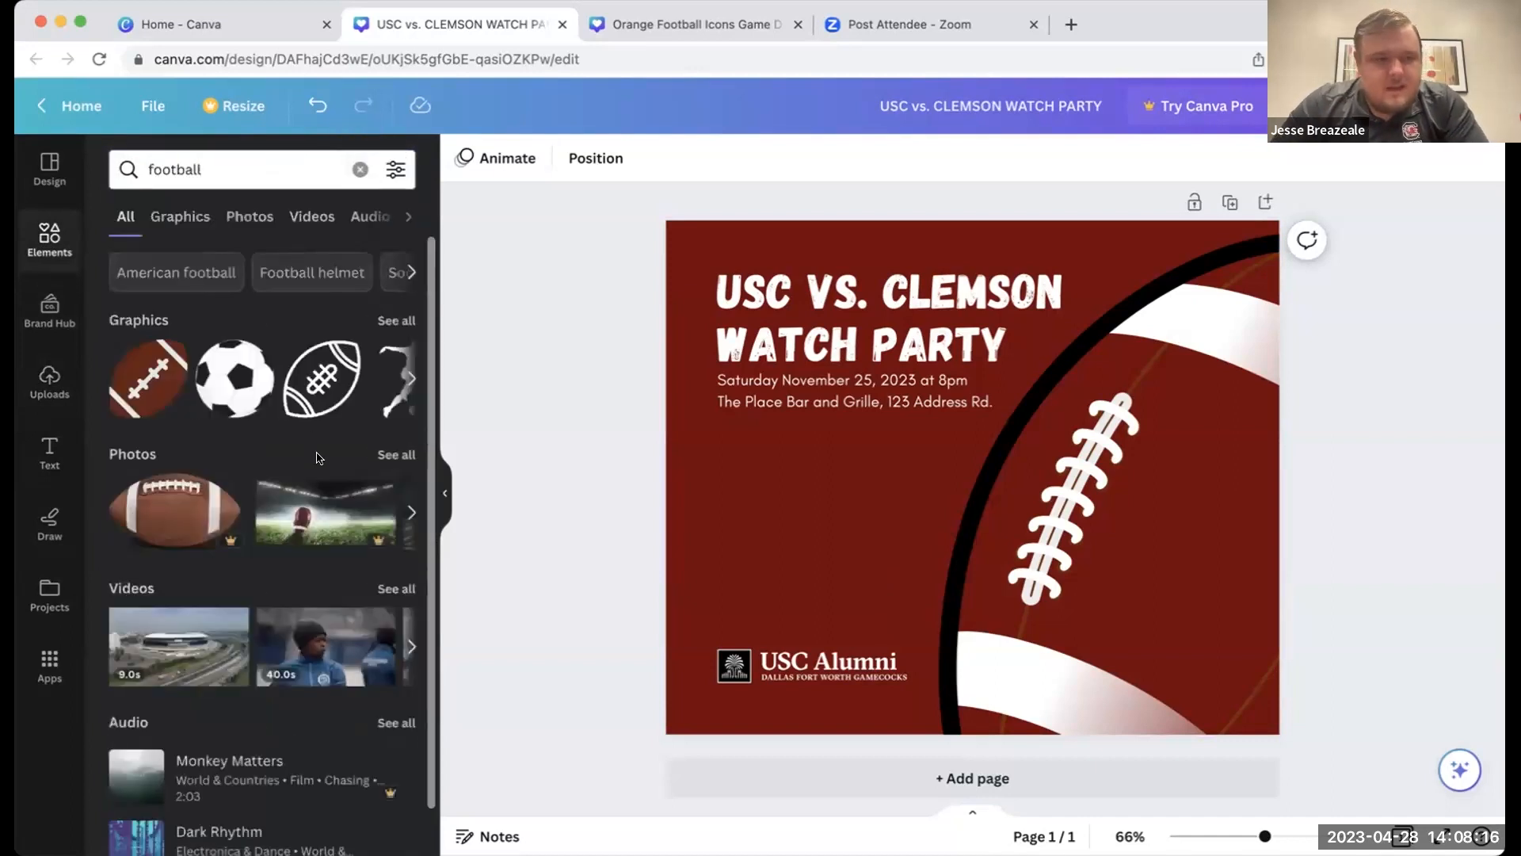
left_click(396, 456)
scroll(332, 661, "down", 3)
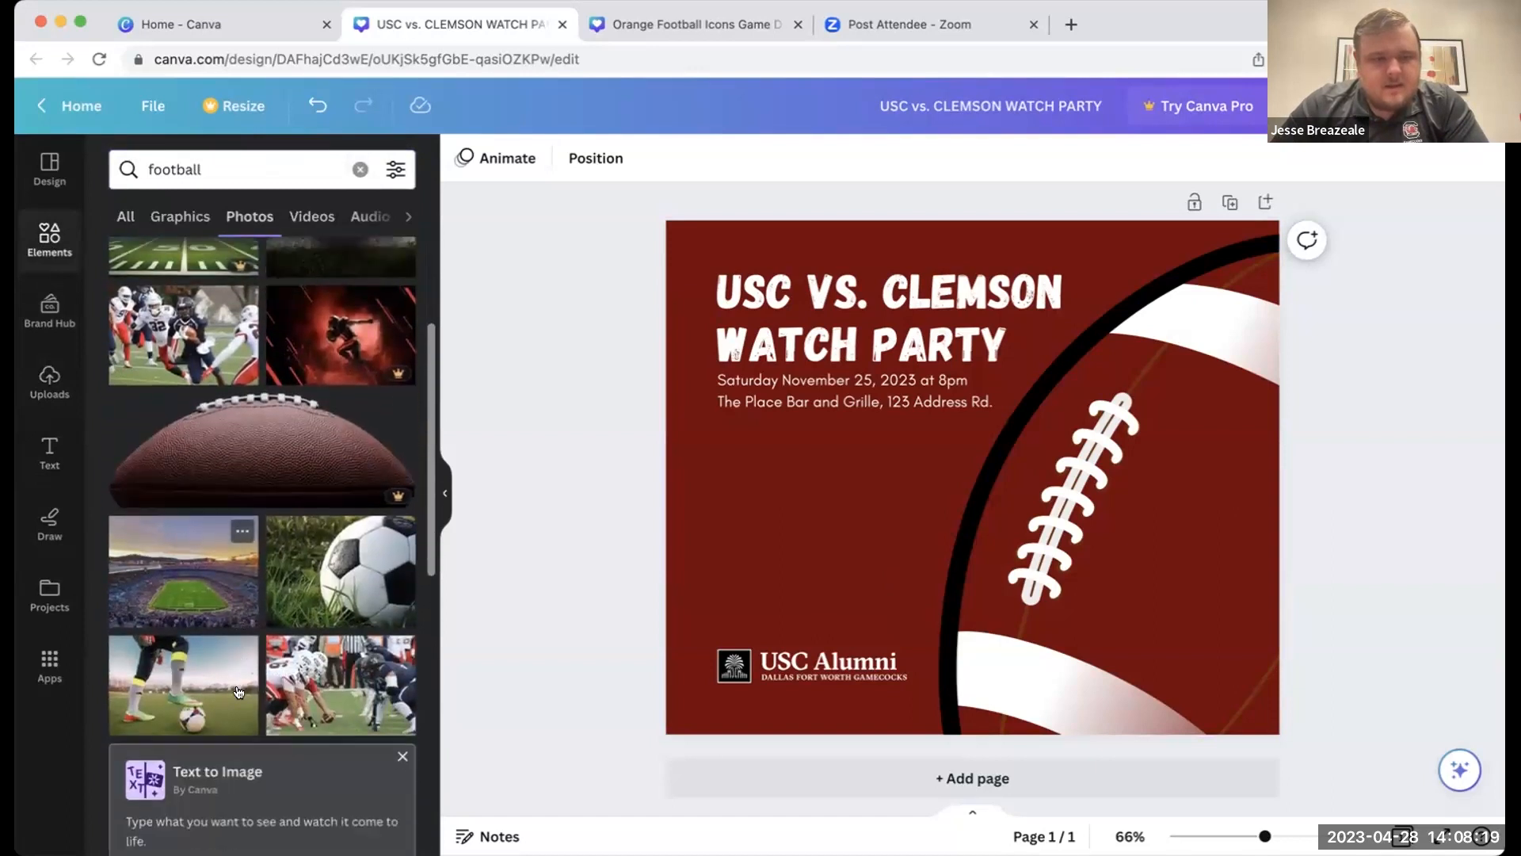
left_click(202, 597)
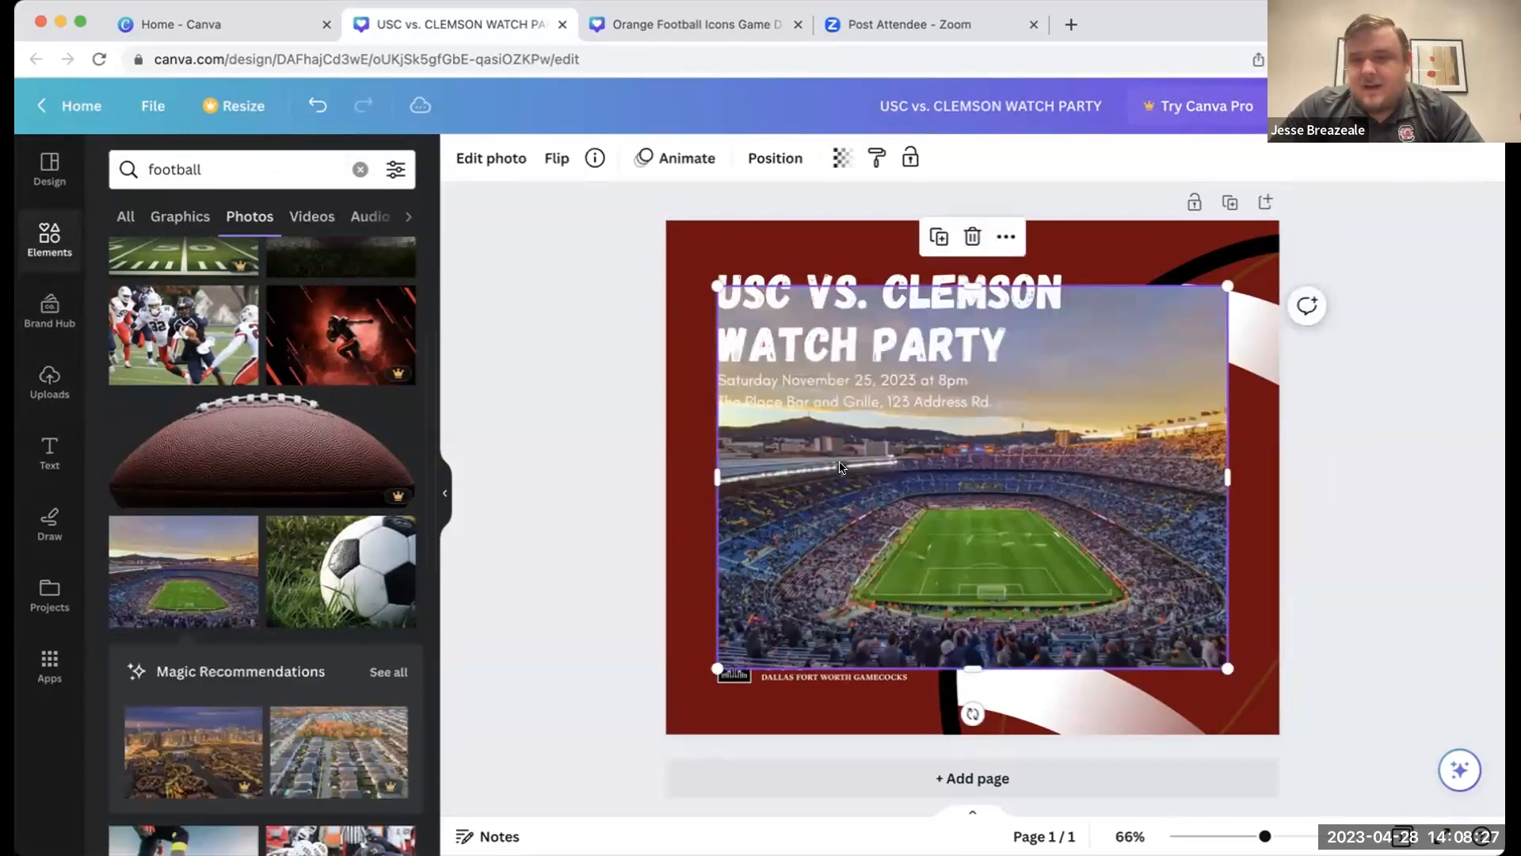
- Move the stadium photo to the post's left edge and crop its top and right side to fit between the event details and logo
left_click_drag(798, 471, 747, 433)
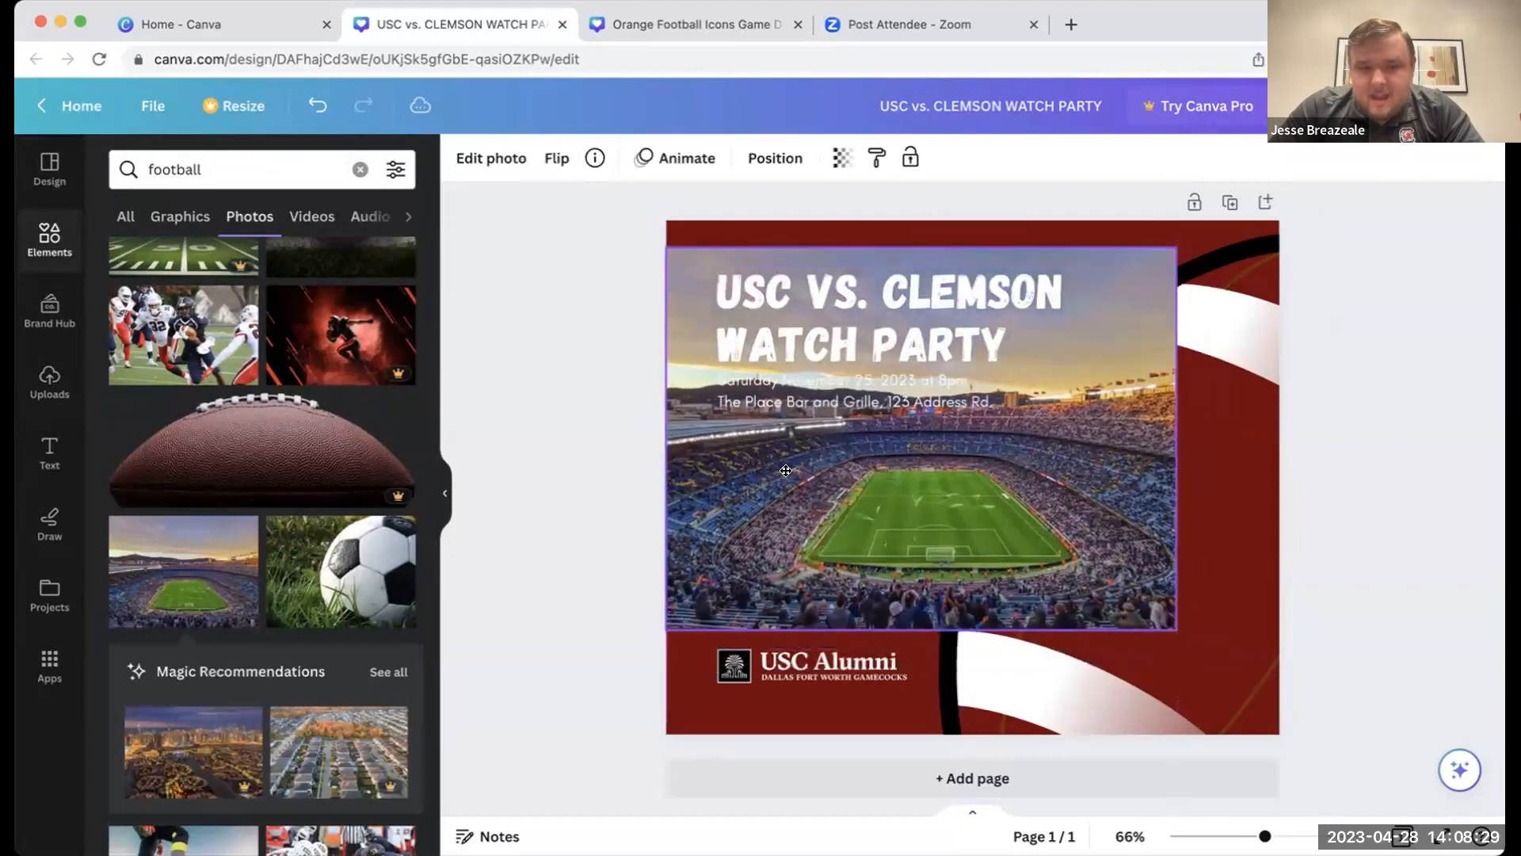
left_click_drag(923, 253, 923, 438)
left_click_drag(1176, 535, 911, 537)
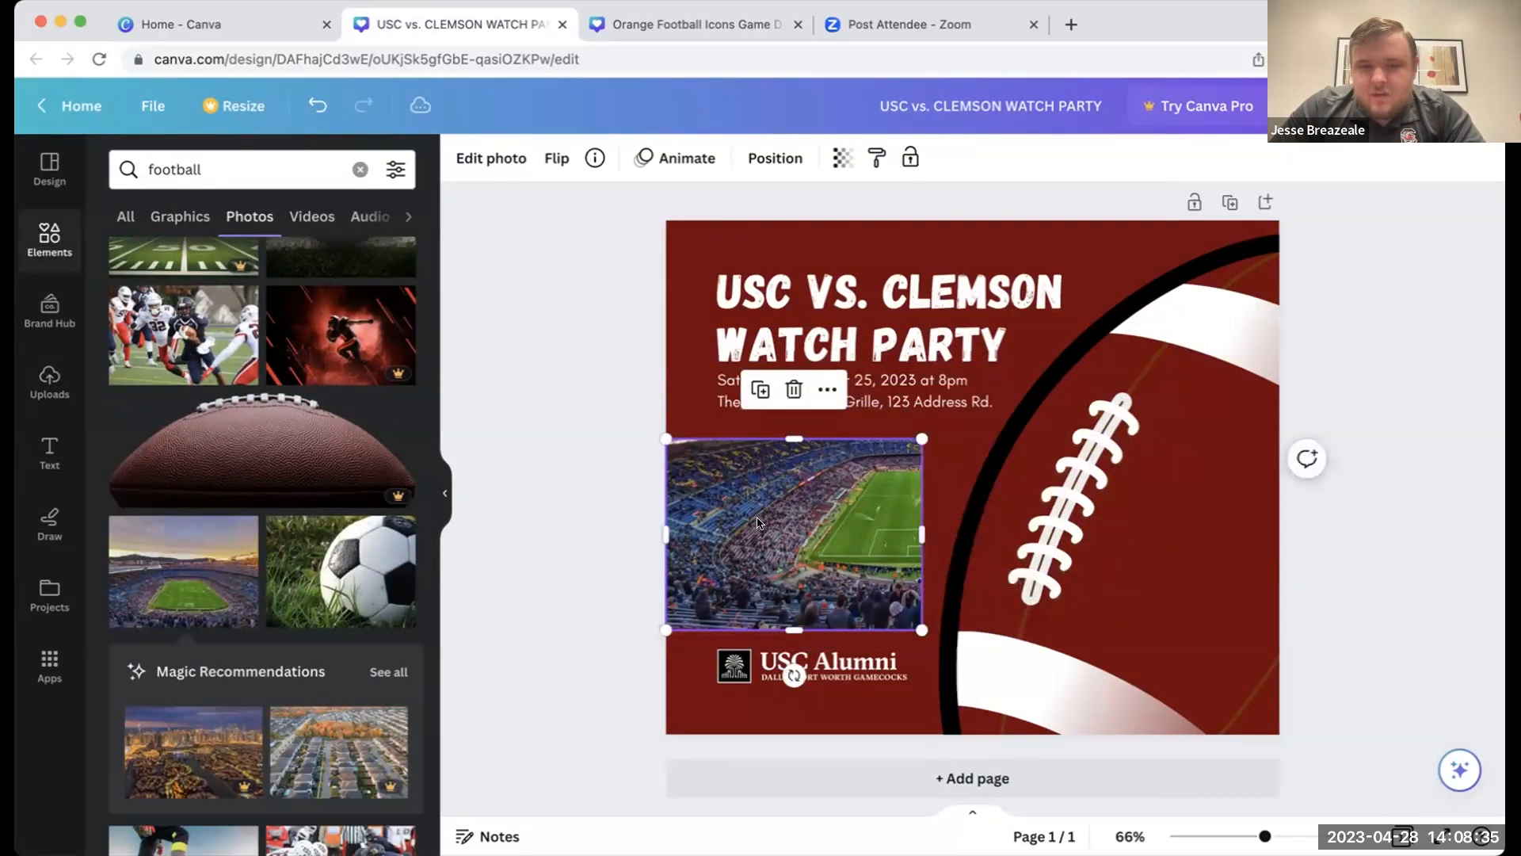
left_click(660, 532)
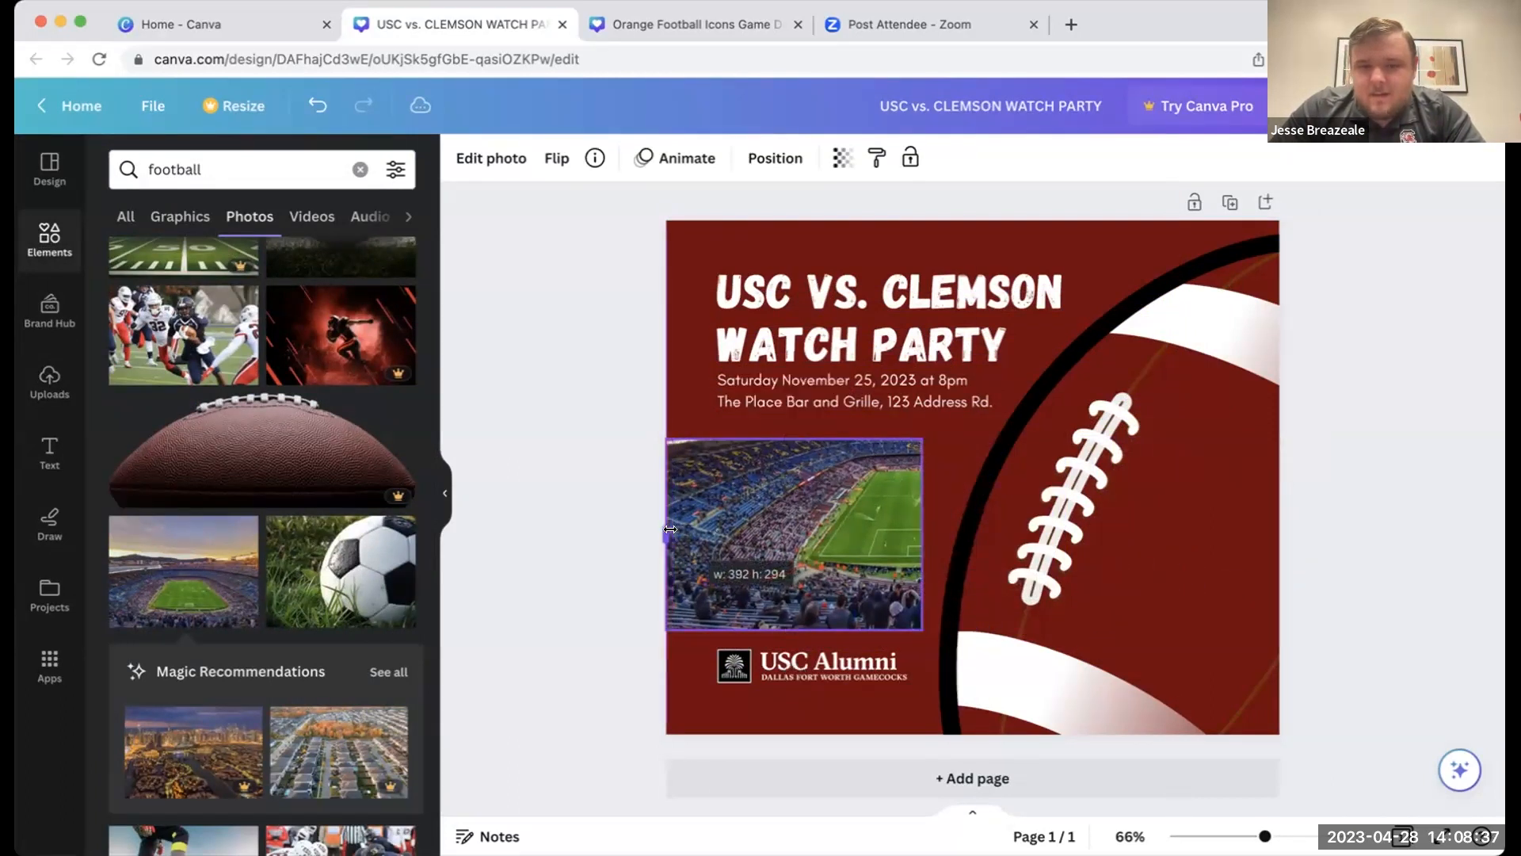
left_click(783, 516)
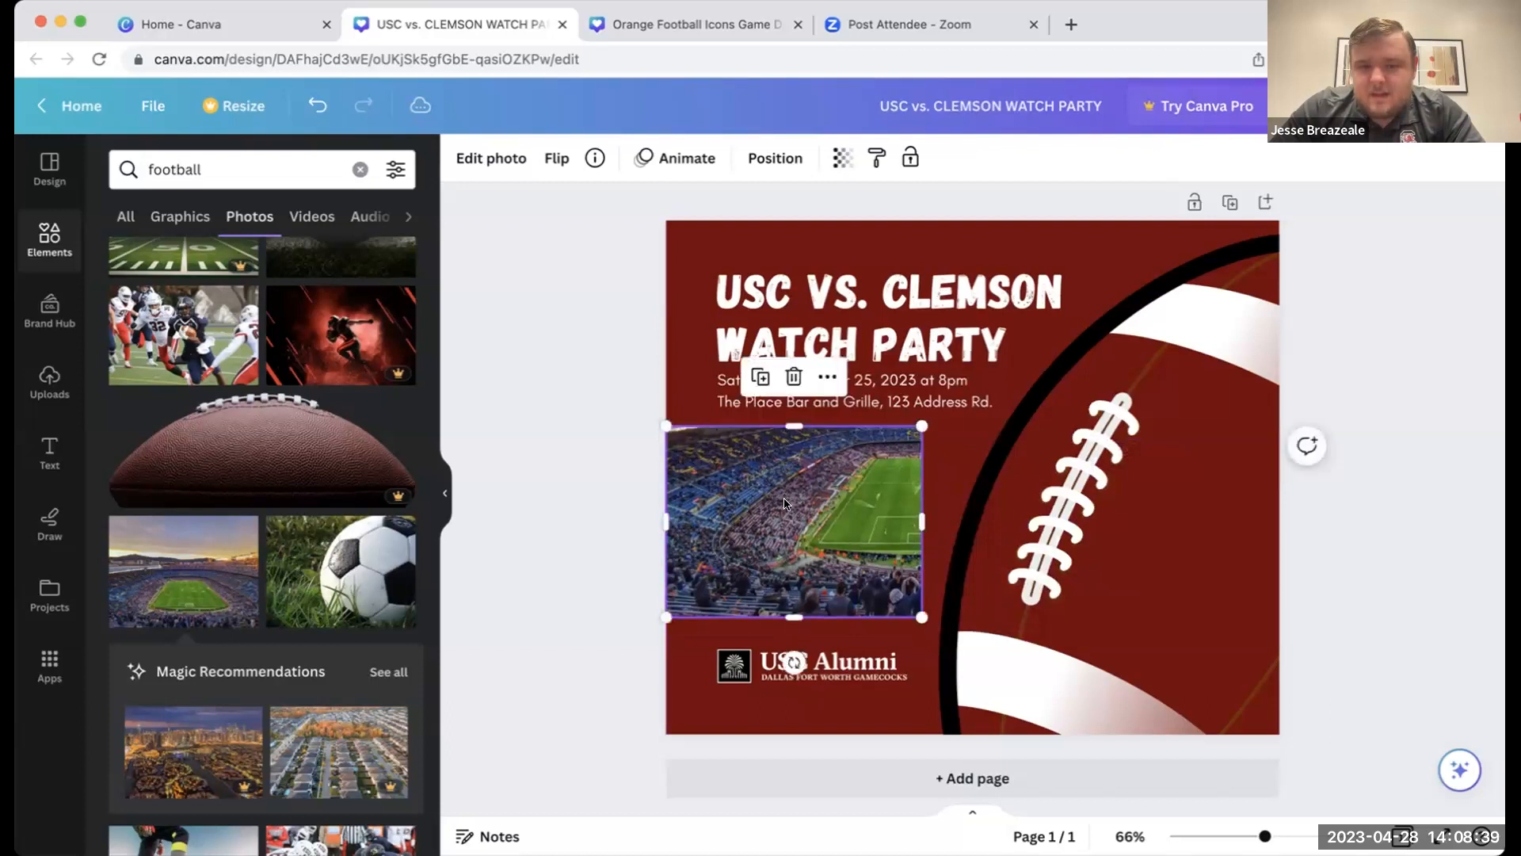
- Reposition and scale down the stadium image inside its crop frame so the whole stadium fits, and apply the crop
double_click(783, 516)
left_click_drag(827, 497, 739, 517)
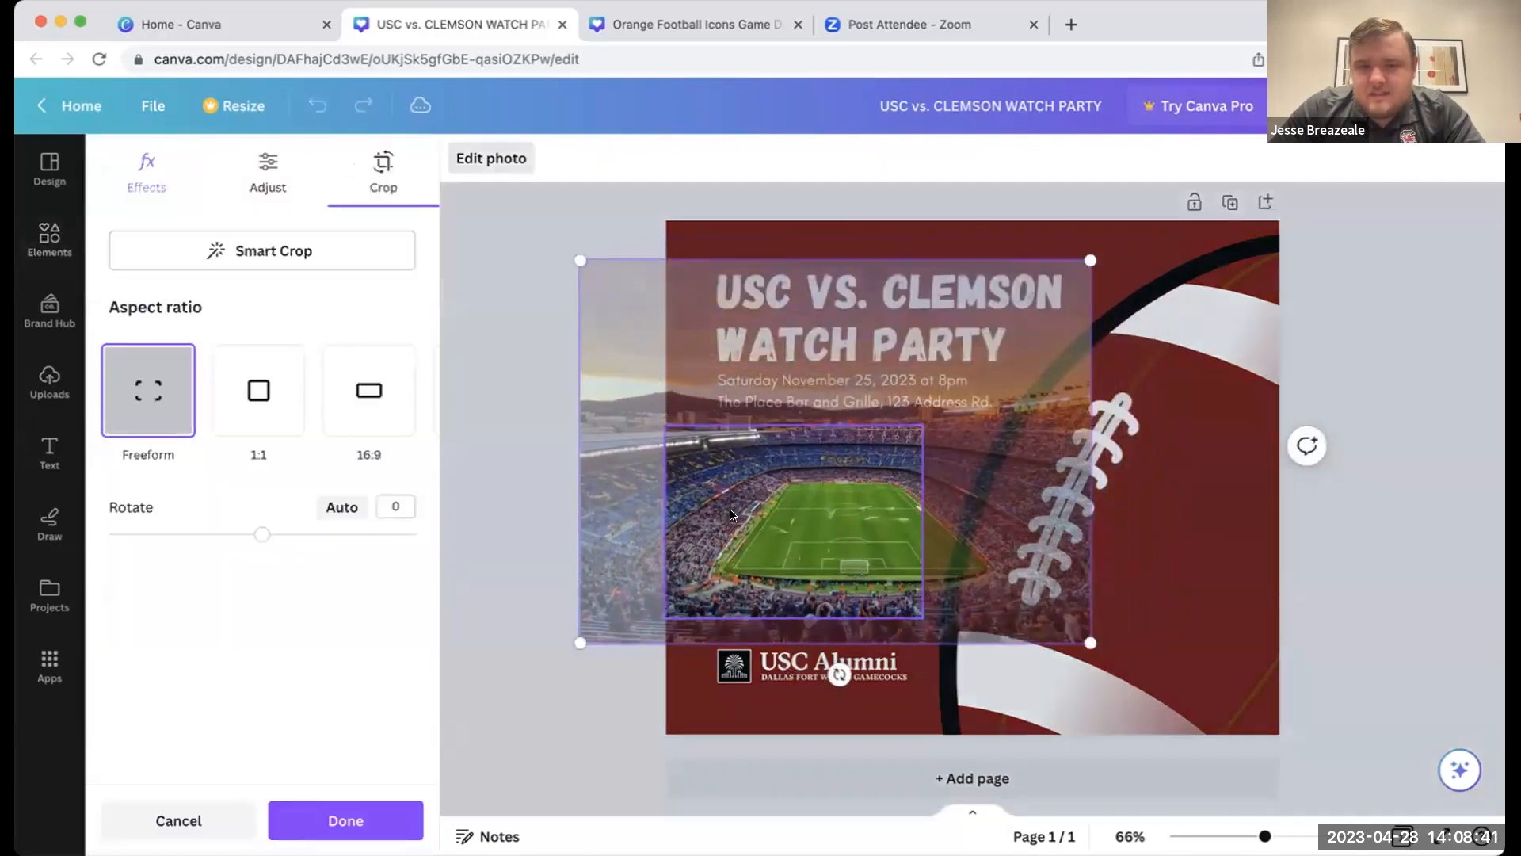
left_click_drag(578, 256, 665, 324)
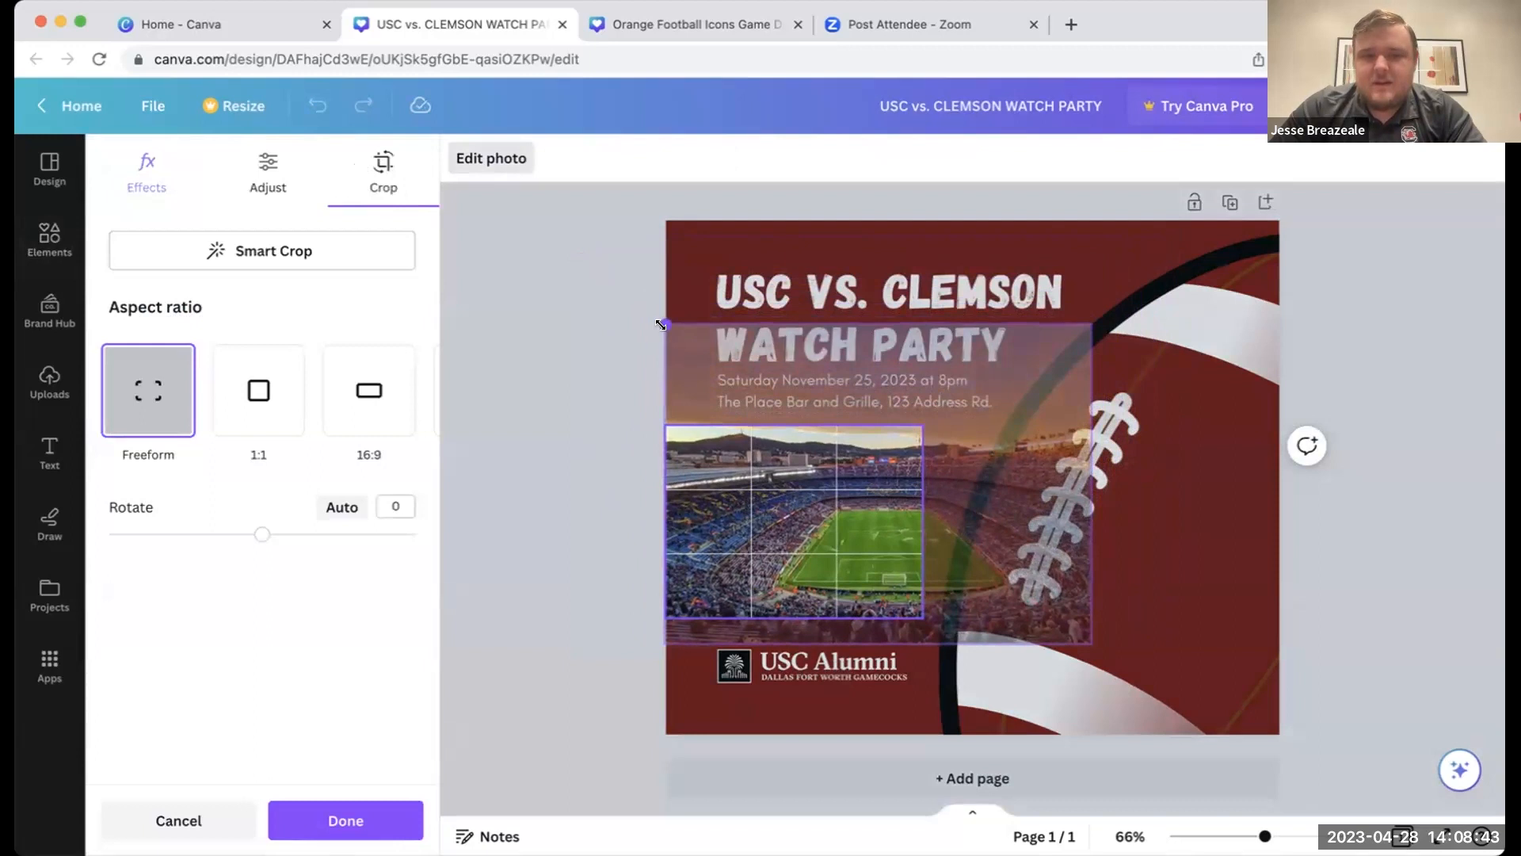
left_click_drag(1090, 641, 1042, 633)
left_click_drag(1067, 302, 931, 418)
left_click(611, 513)
left_click(592, 537)
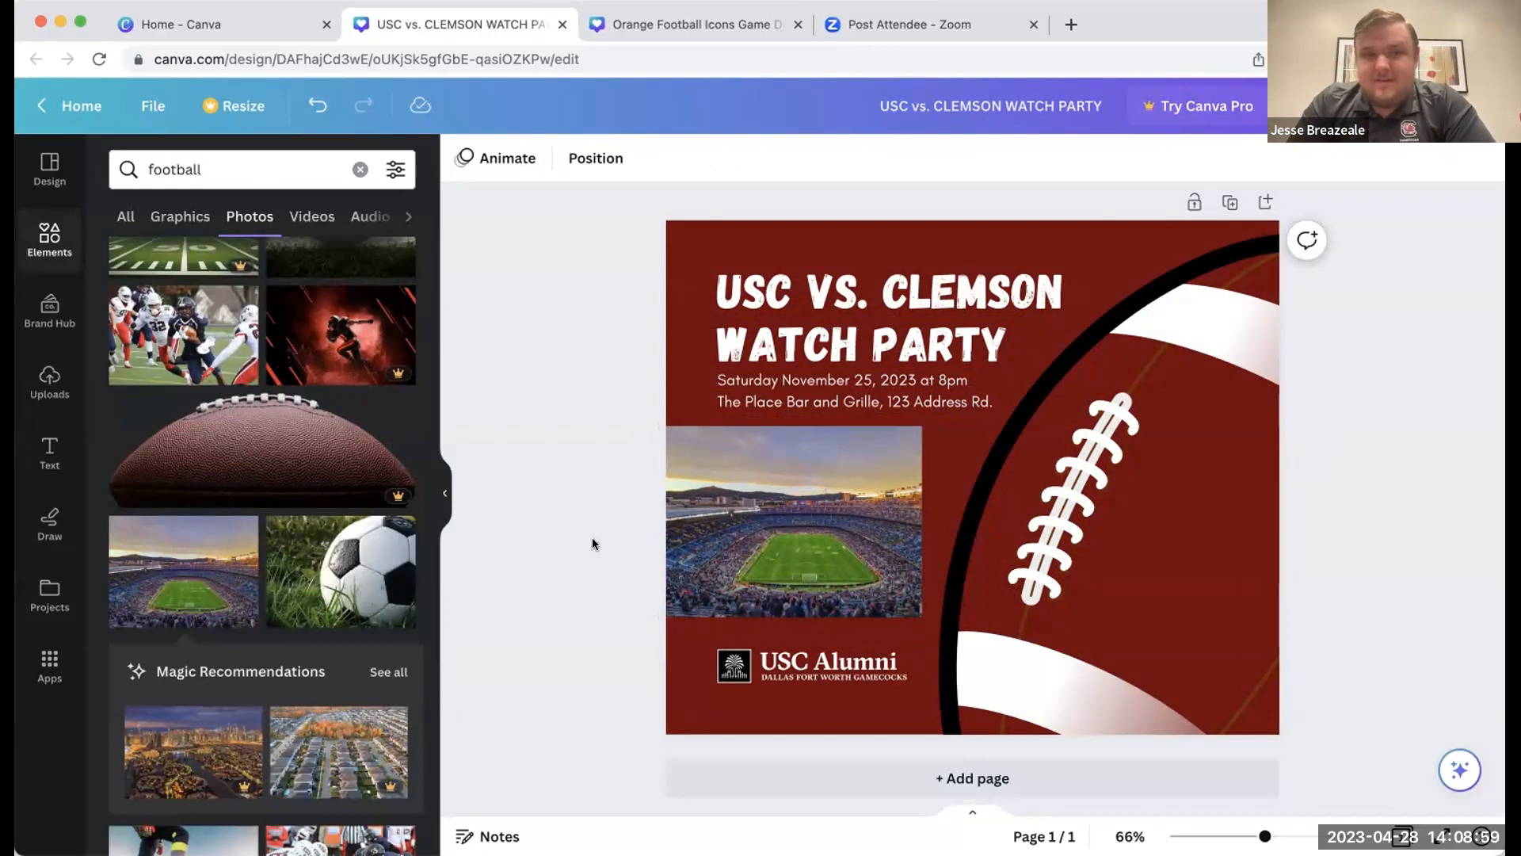
- Search the Canva home page's templates for football and open the Orange Football Icons Game Day Social Media Graphic preview
left_click(241, 24)
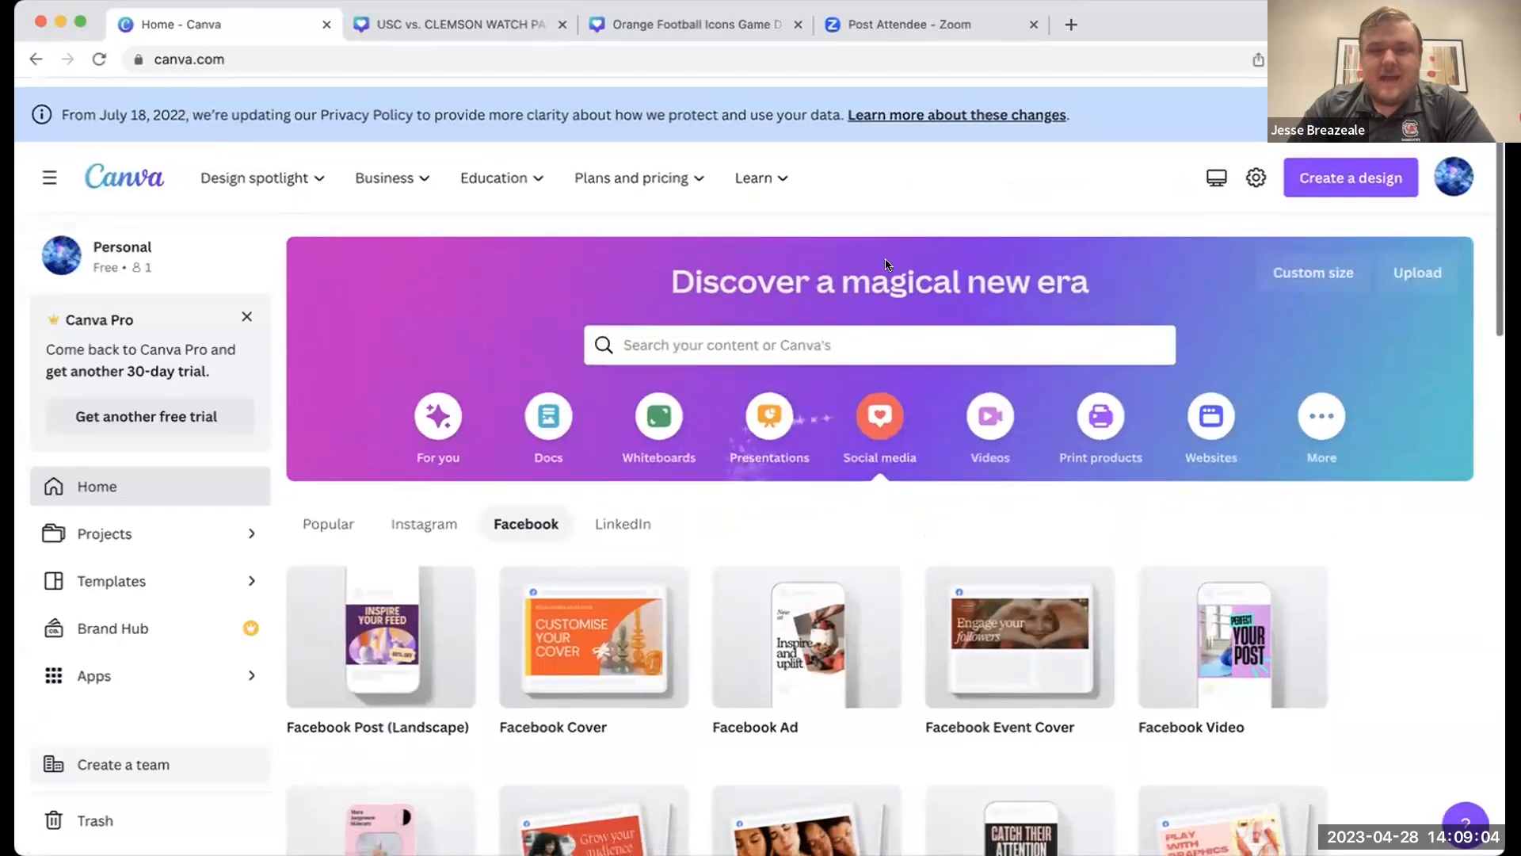
scroll(871, 301, "down", 1)
left_click(863, 330)
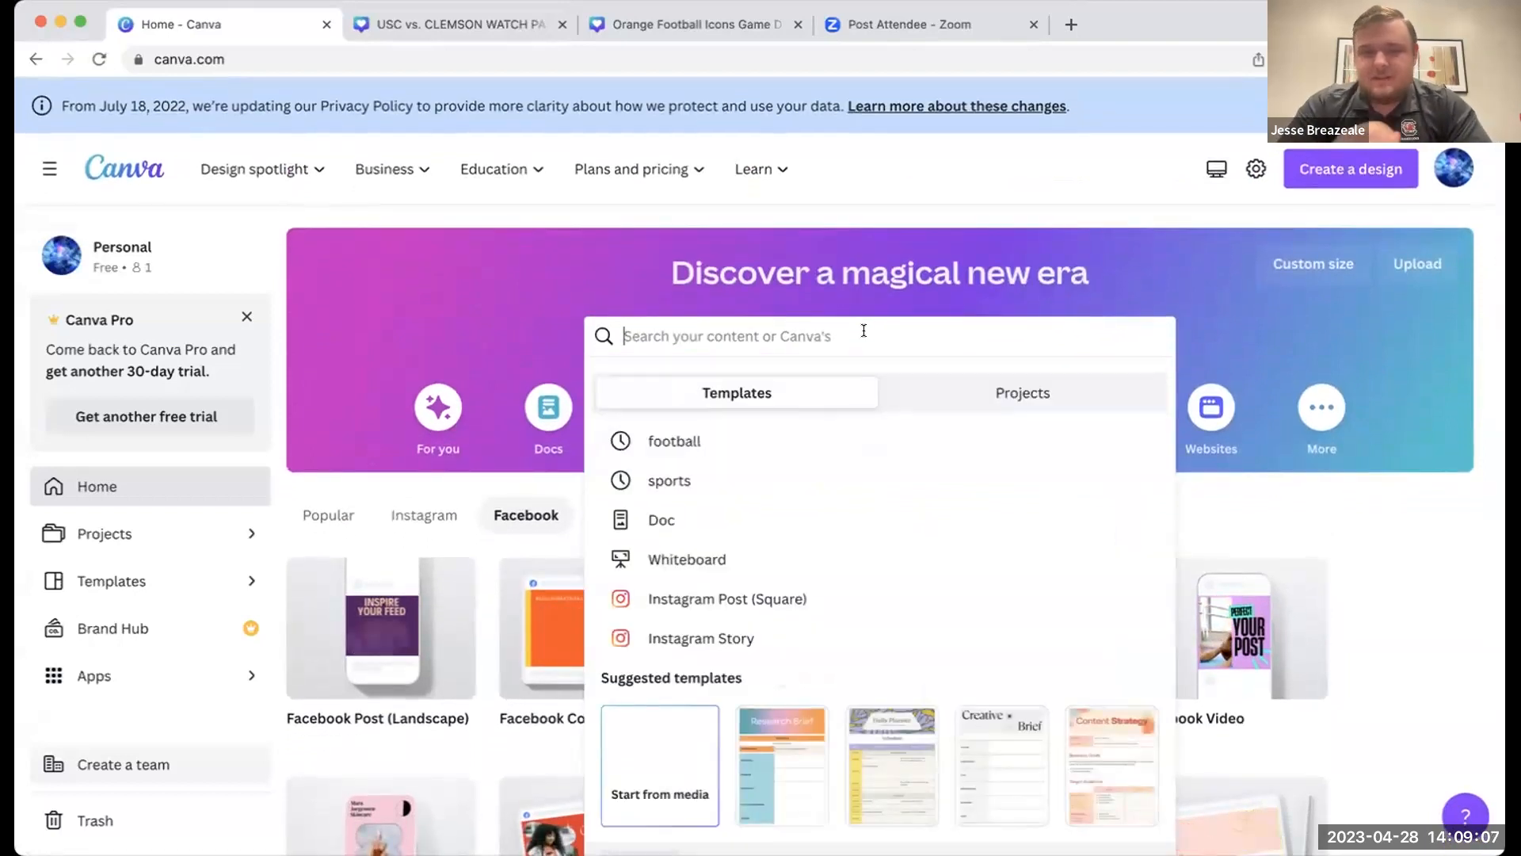
type("football")
key("BackSpace")
key("BackSpace")
key("BackSpace")
type("ball")
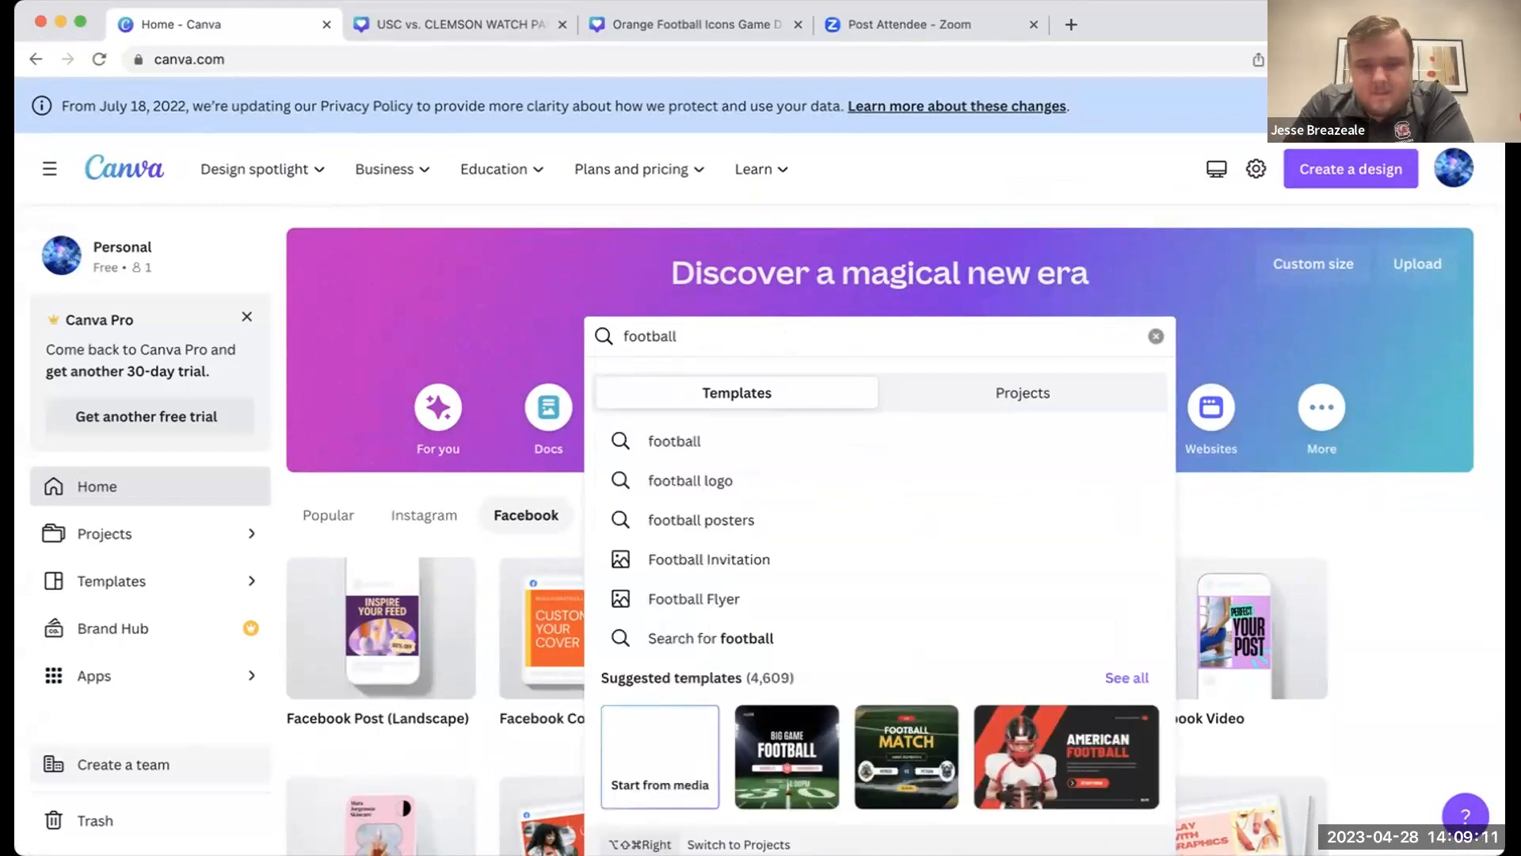
left_click(1124, 679)
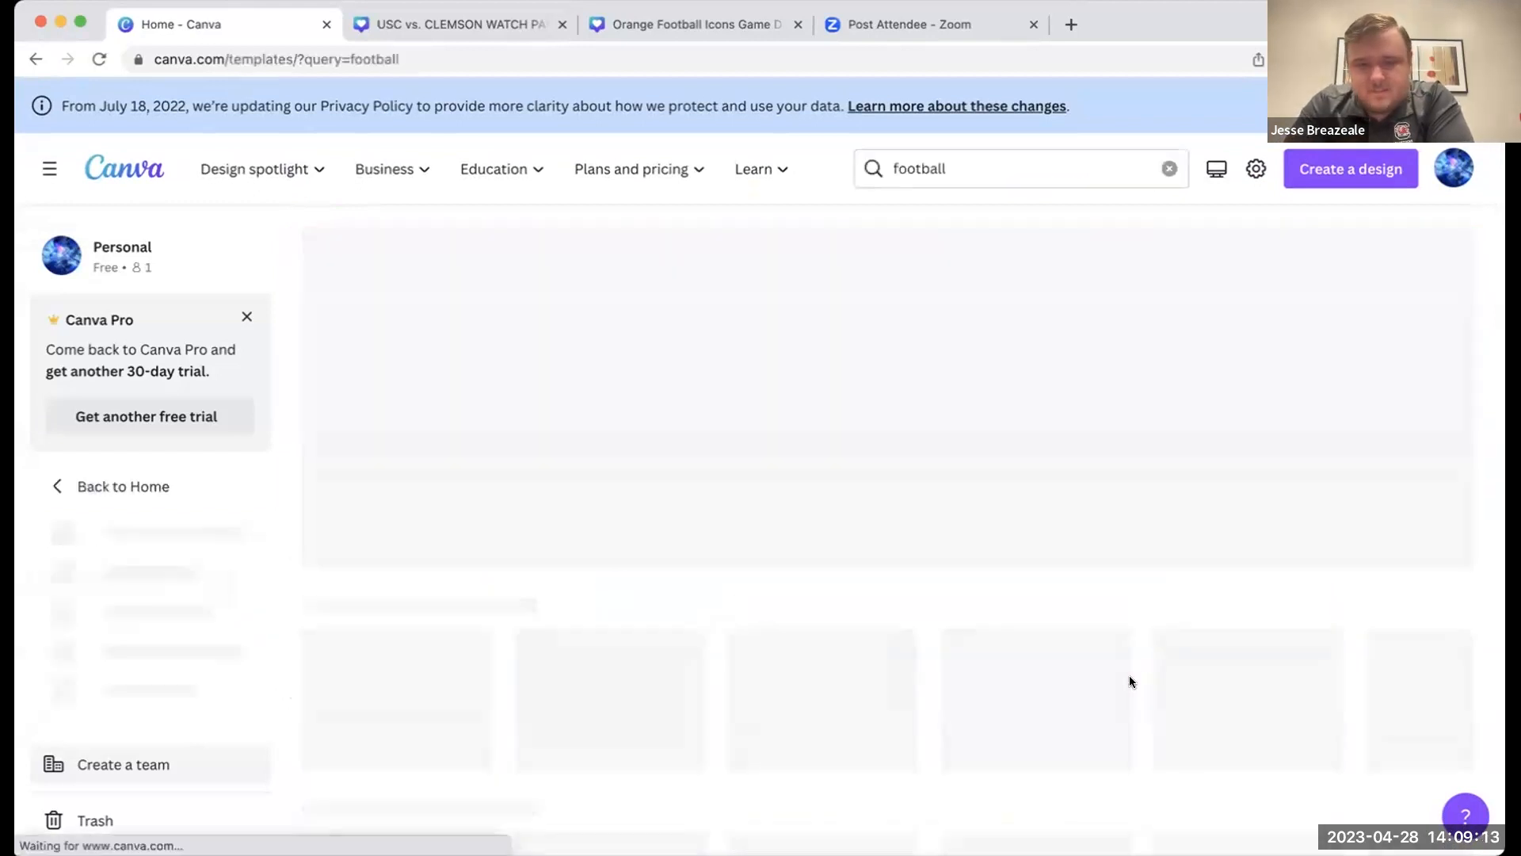
scroll(1130, 683, "down", 5)
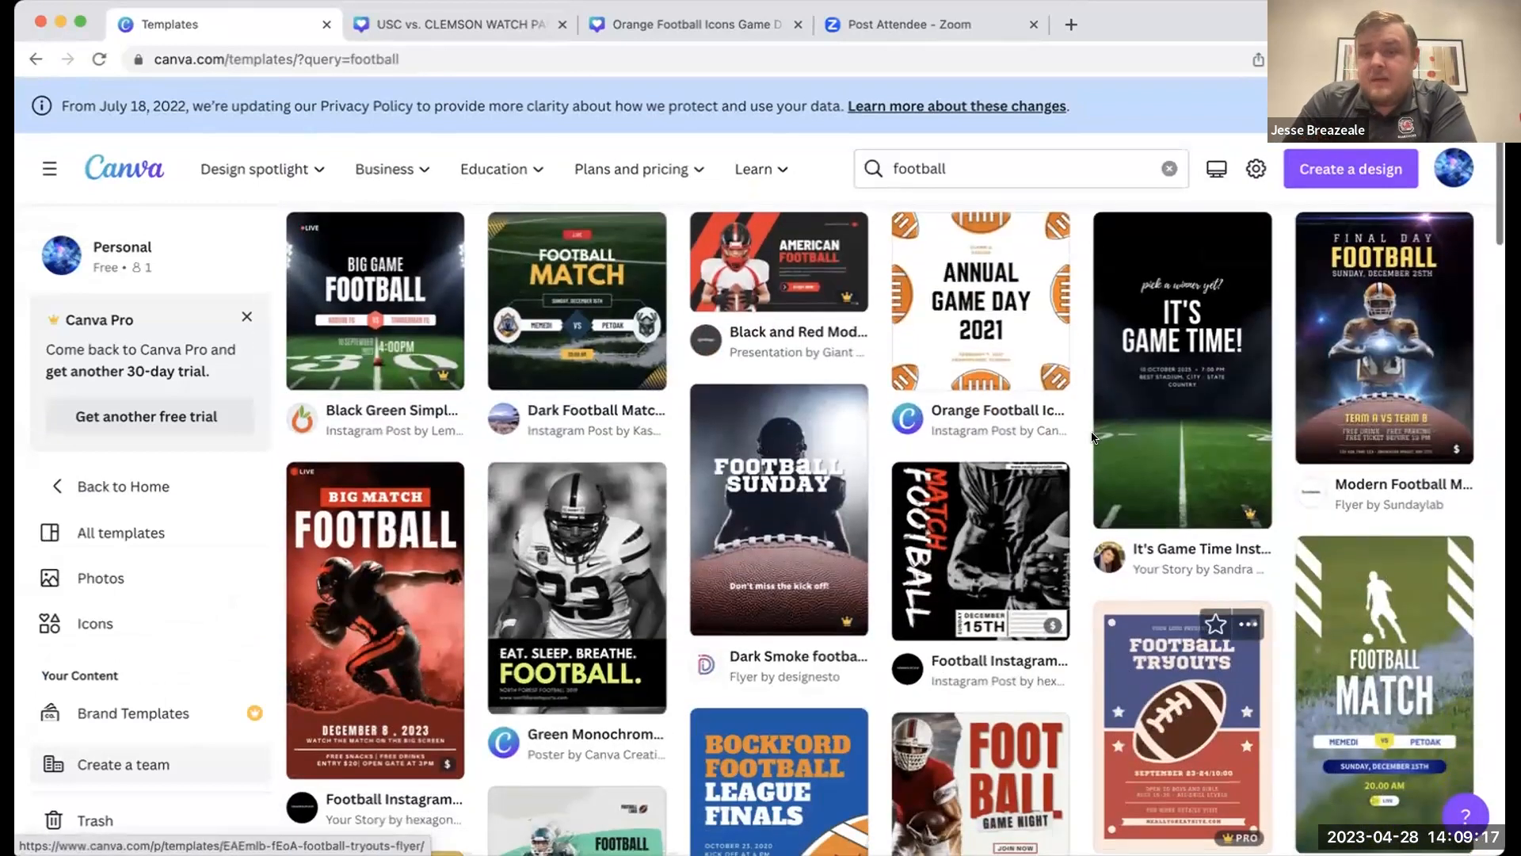
left_click(1034, 311)
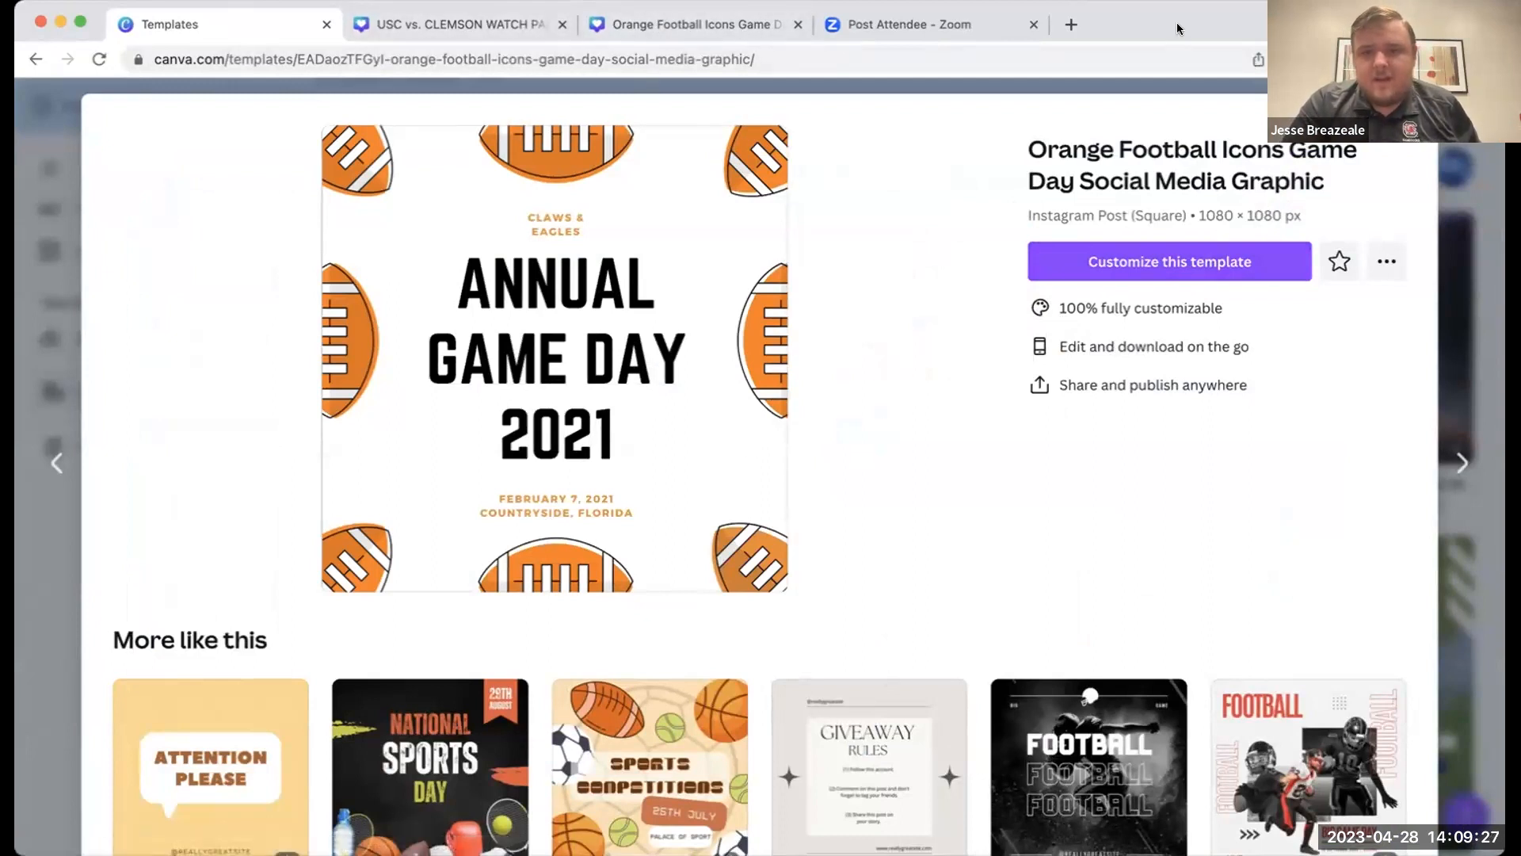
- Return to the watch party design, and switch to the customised Orange Football Icons design to compare it
left_click(356, 29)
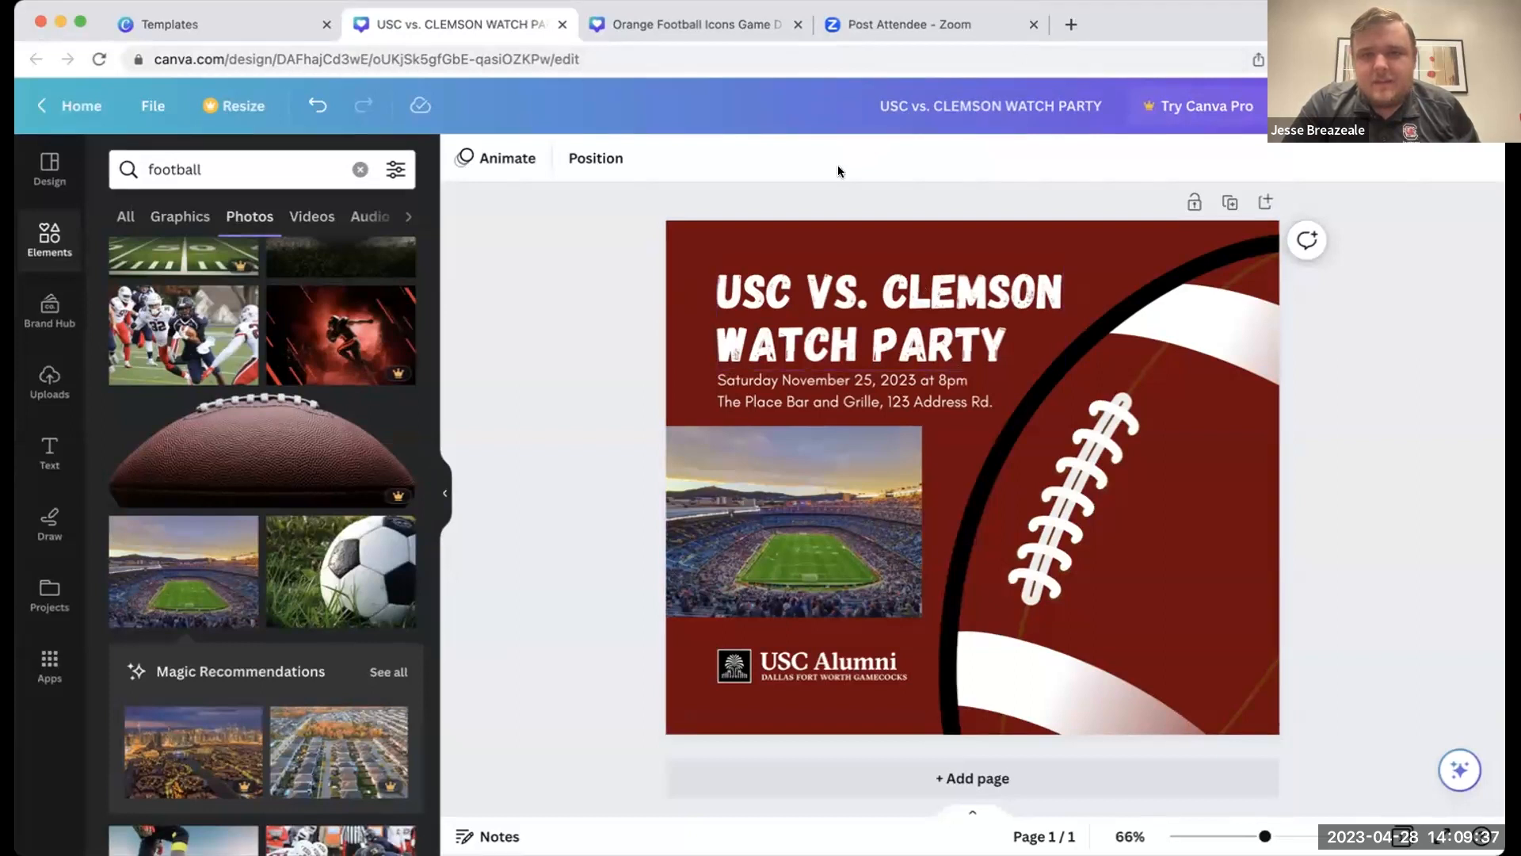
left_click(767, 26)
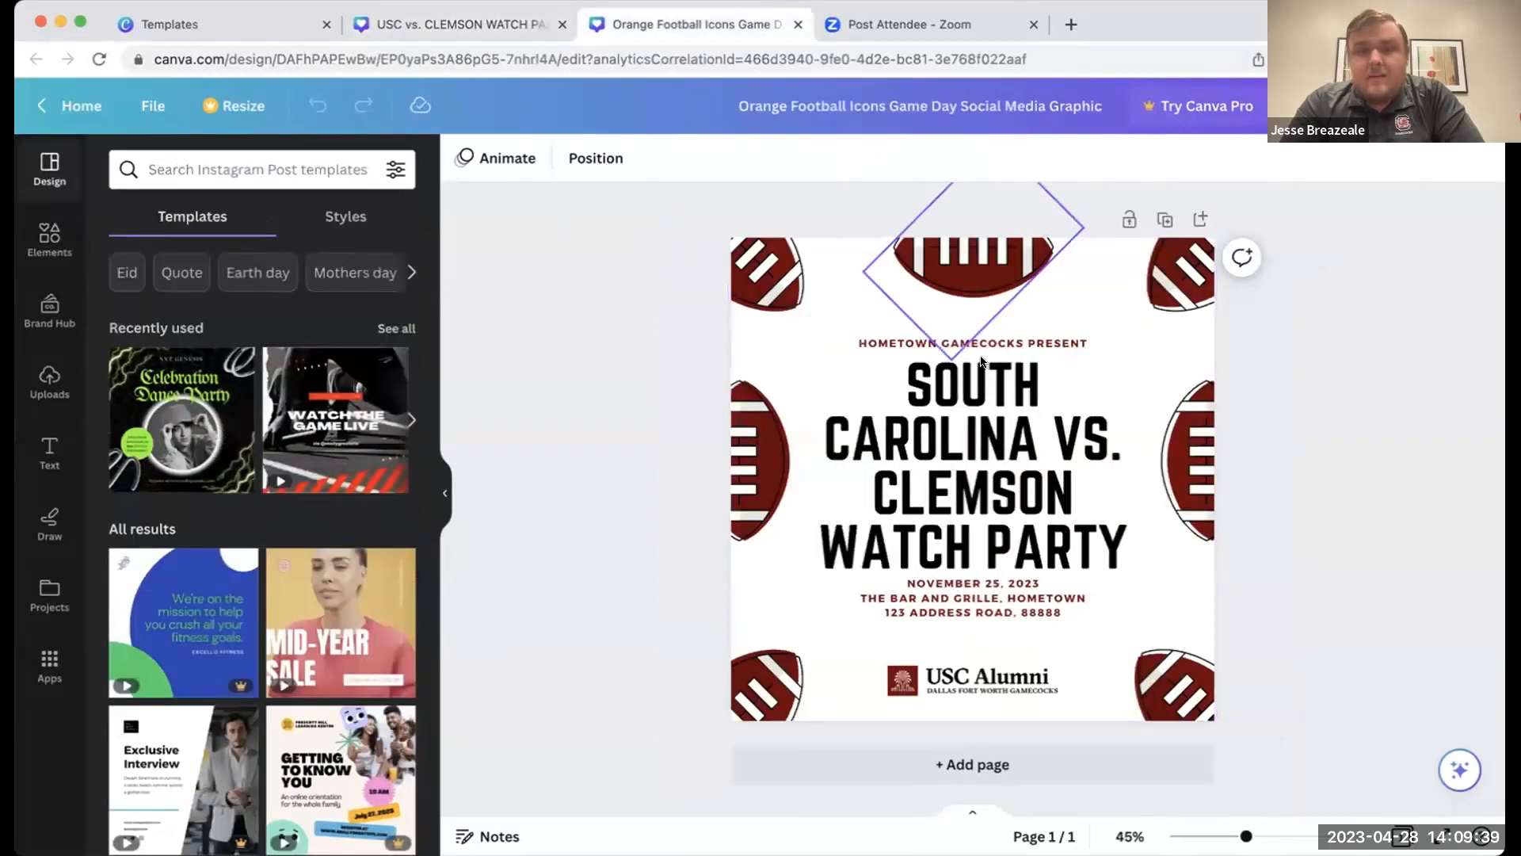